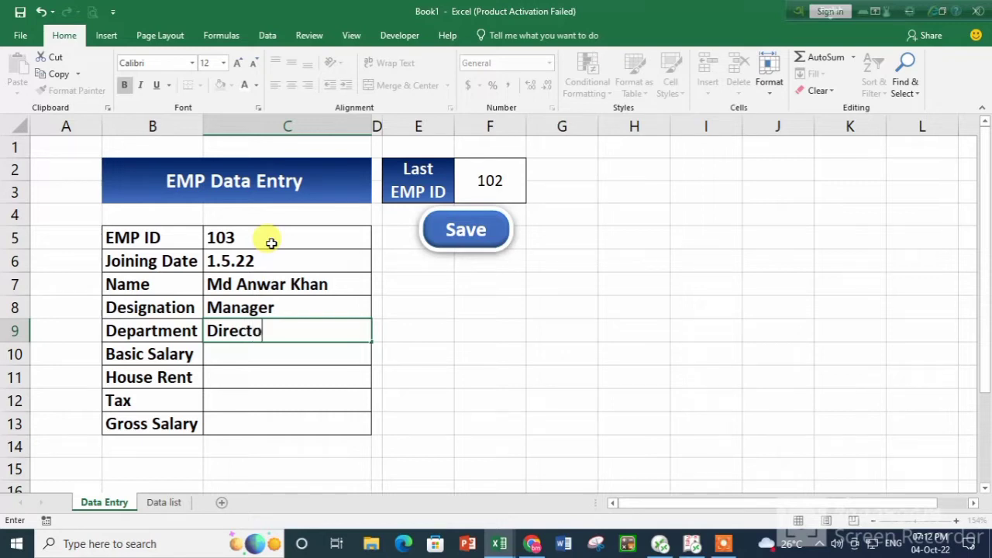
Complete the employee entry with department Director and basic salary 100000, and save the record.
key("Return")
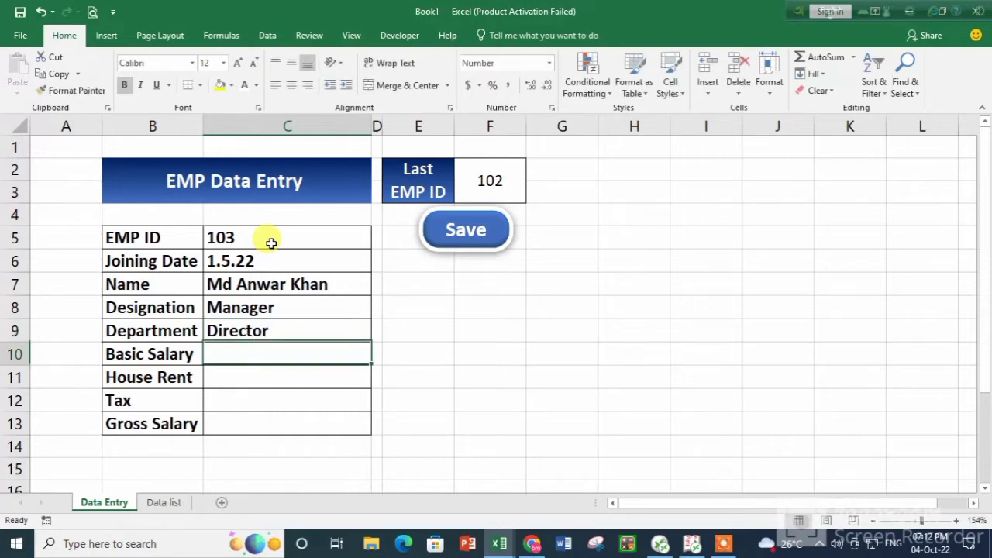
type("10")
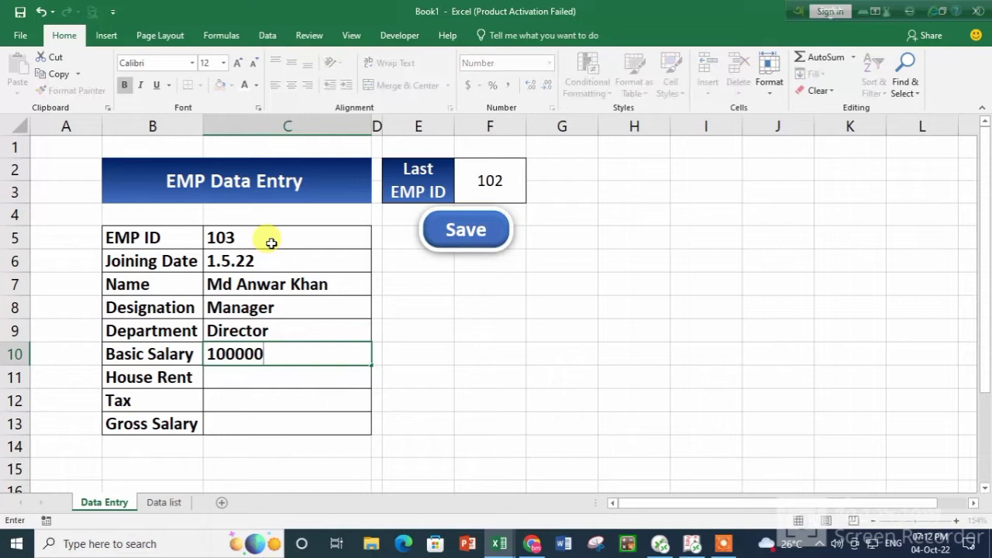
type("0,000")
key("Return")
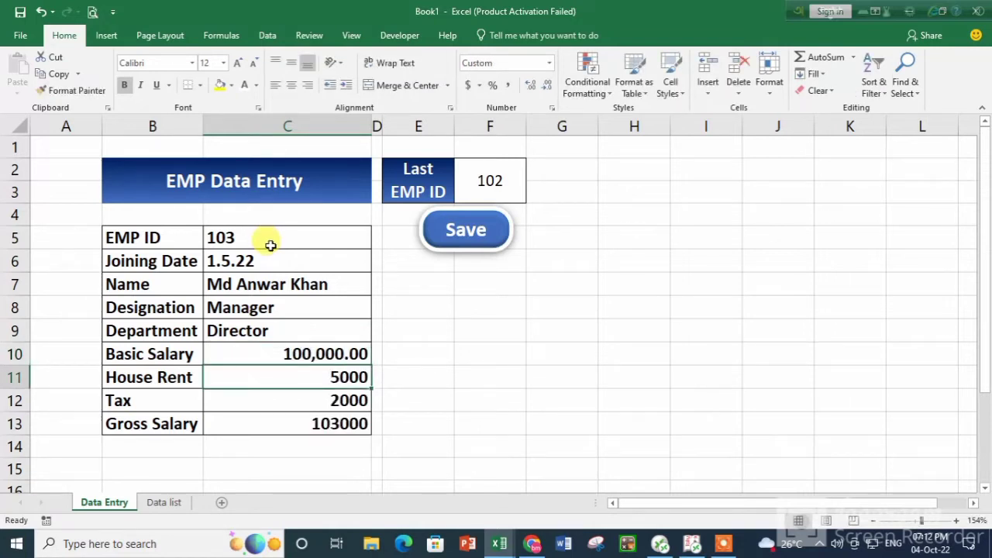
left_click(445, 237)
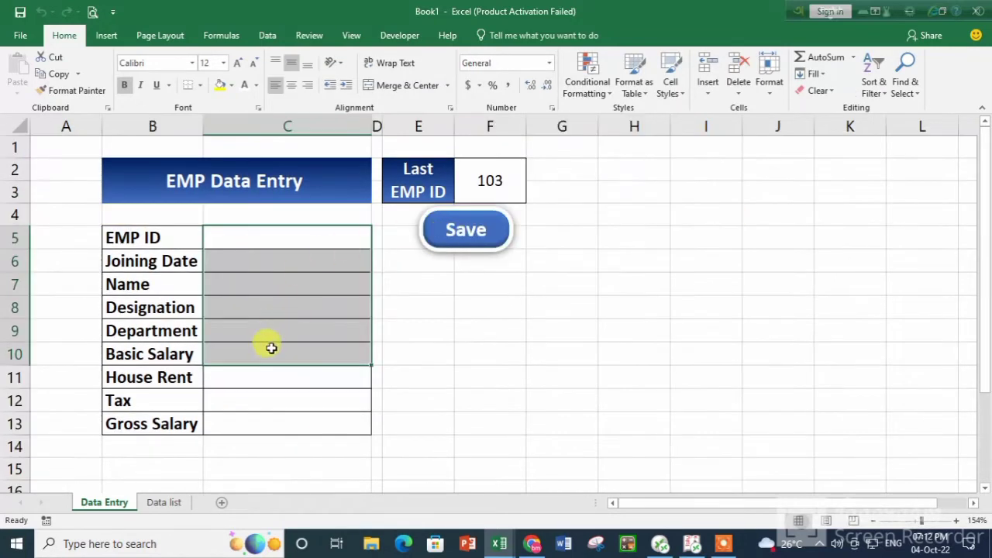
On the Data list sheet, left-align and middle-align the table row with EMP ID 101.
left_click(162, 503)
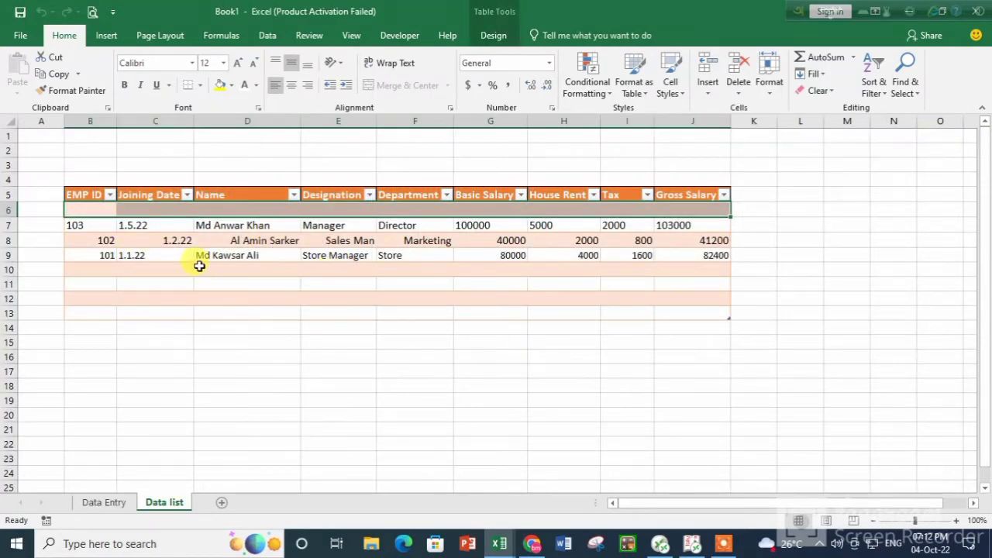
left_click(87, 257)
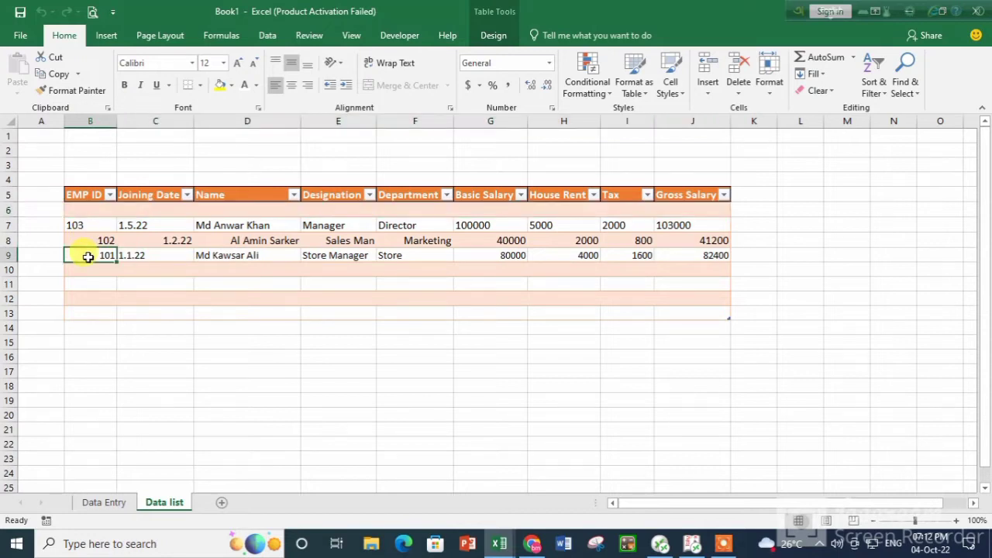
left_click_drag(90, 254, 686, 252)
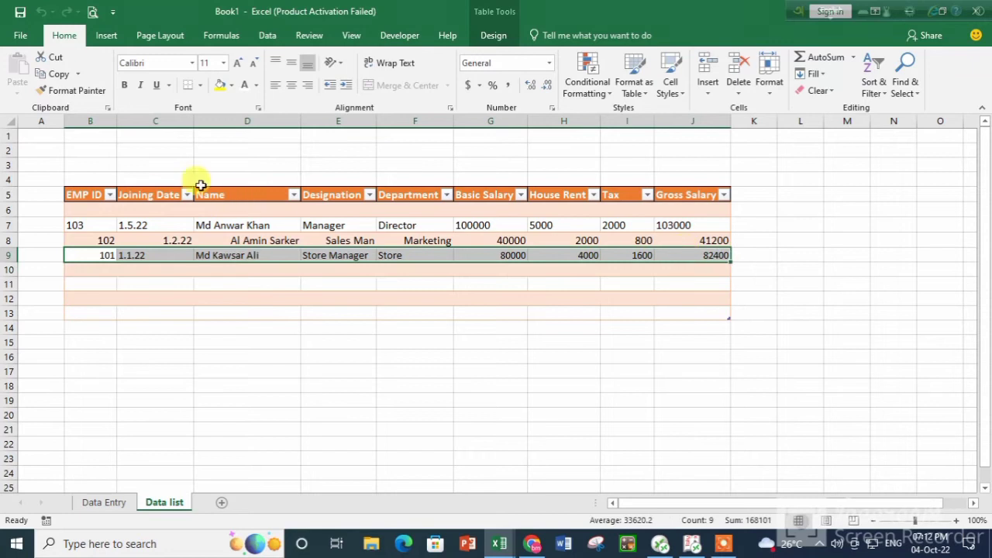
left_click(287, 86)
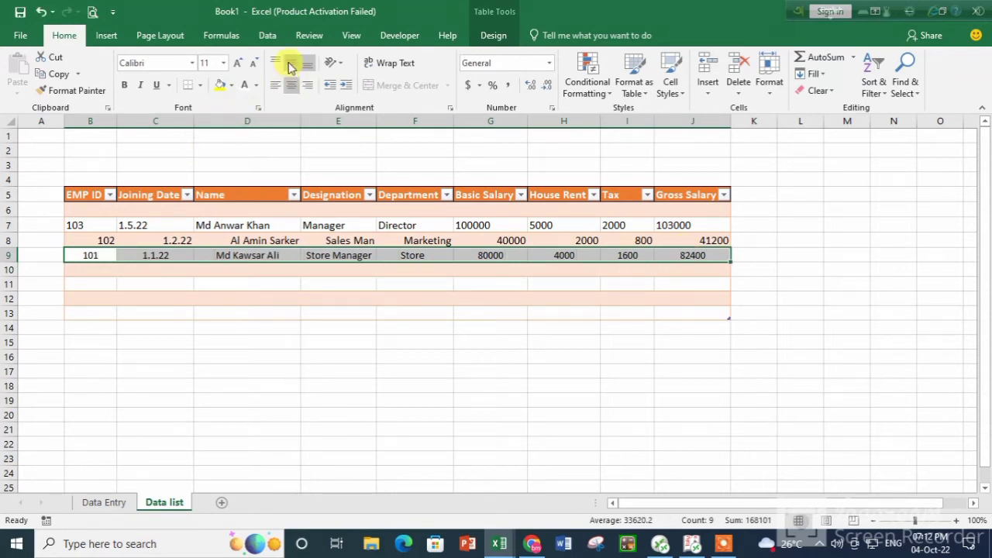
left_click(290, 65)
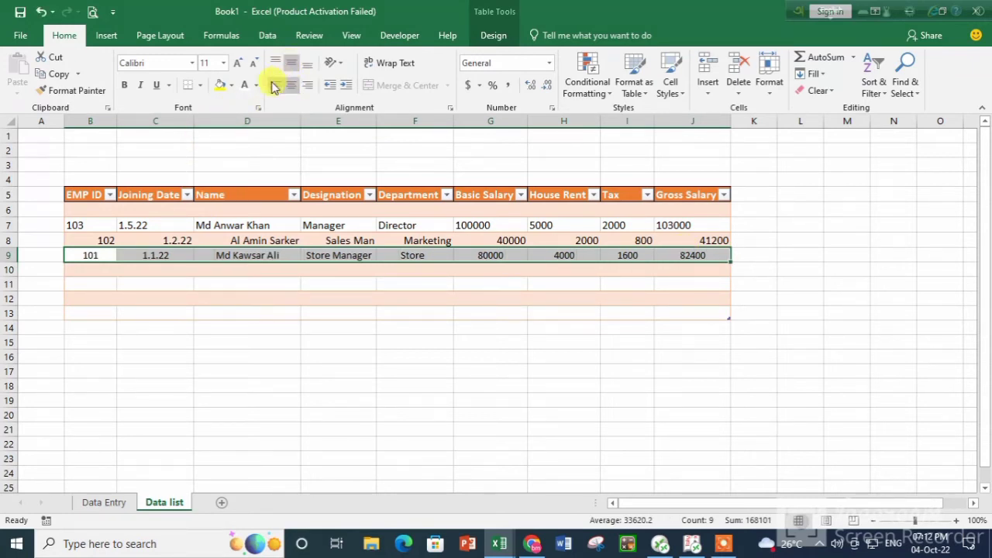
left_click(275, 85)
Left-align the table row with EMP ID 102 in the Data list.
left_click_drag(109, 242, 626, 243)
left_click(696, 241)
left_click_drag(106, 240, 701, 240)
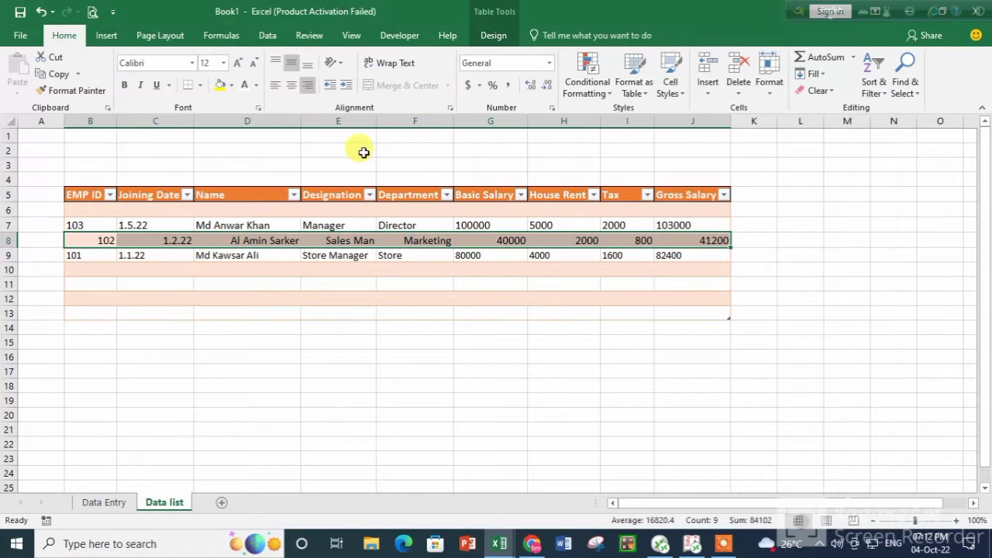
left_click(275, 83)
left_click(205, 254)
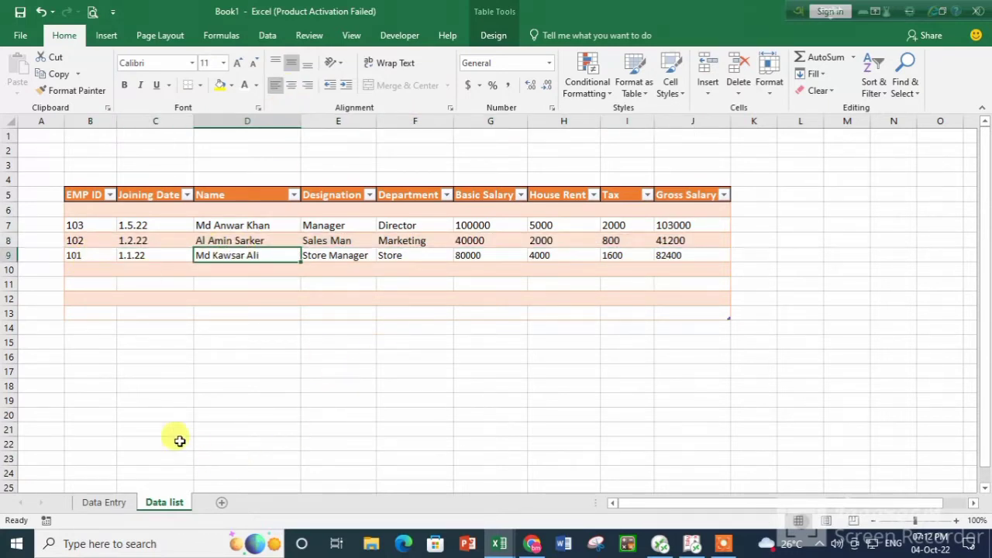
left_click(120, 503)
left_click_drag(87, 193, 148, 199)
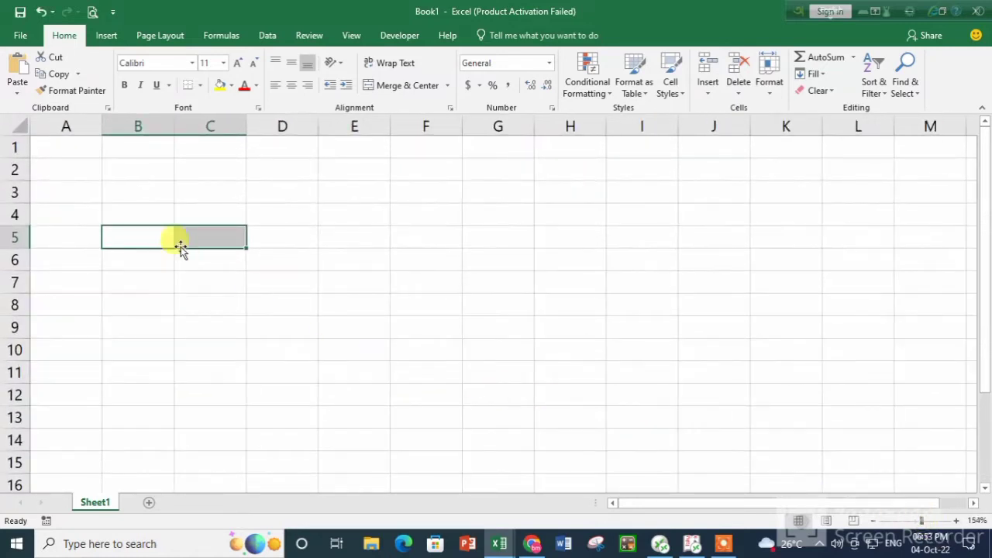
left_click(159, 233)
left_click_drag(120, 230, 238, 247)
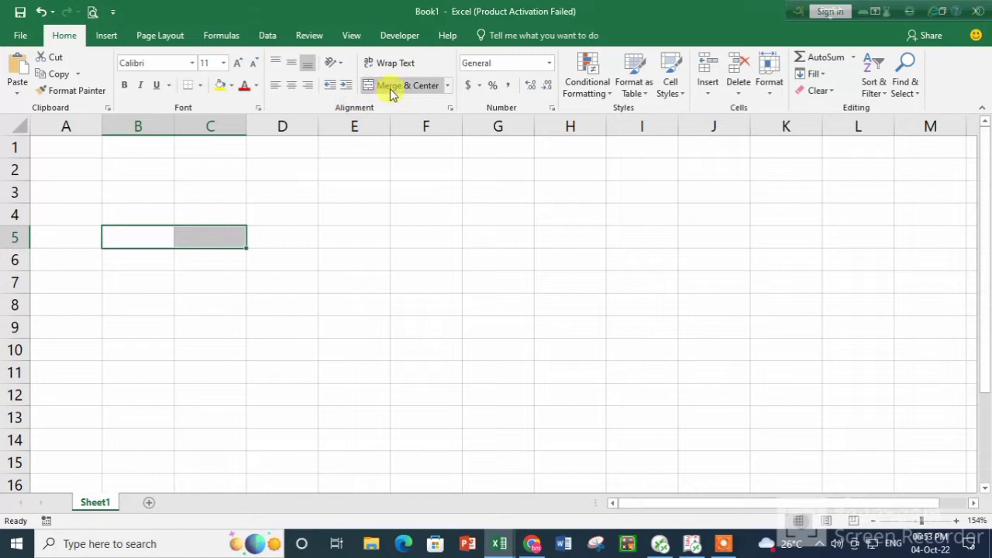
left_click(139, 197)
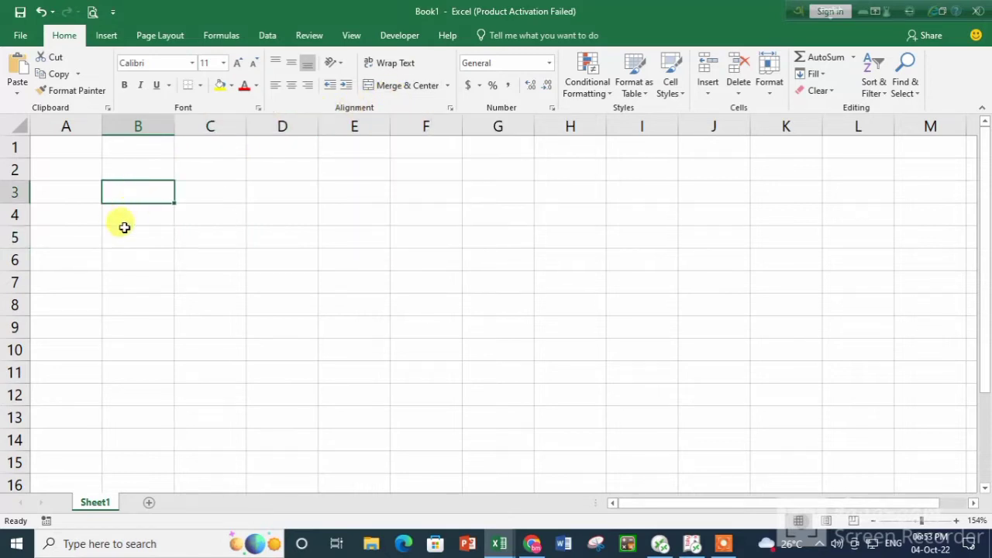
left_click_drag(124, 227, 215, 243)
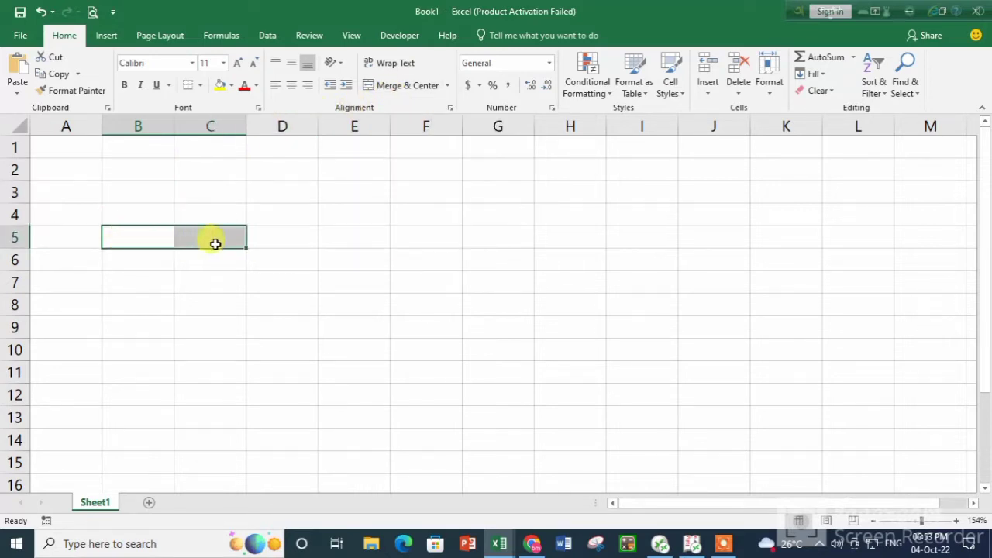
Enter the form labels EMP ID, Joining Date and Name in cells B5 to B7.
left_click(145, 244)
type("N")
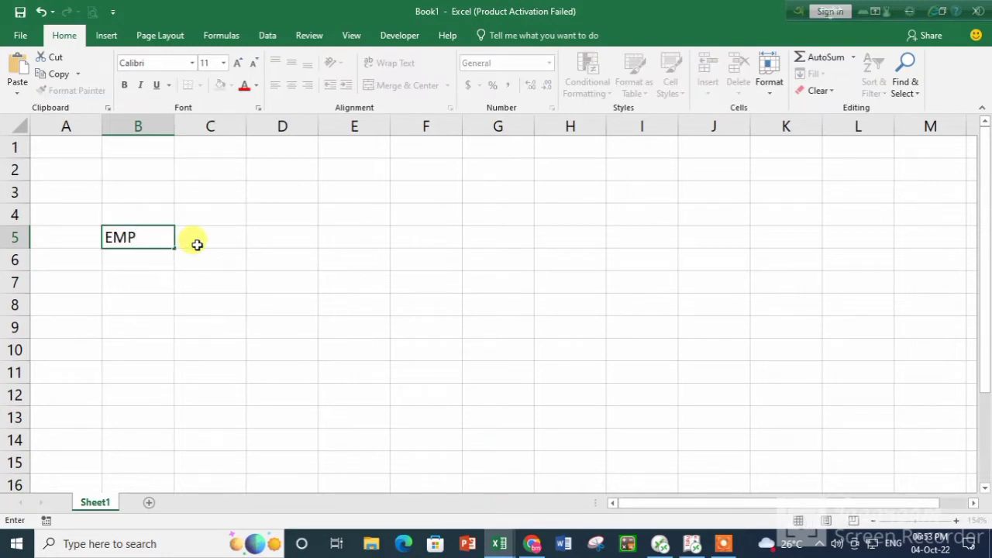
key("Return")
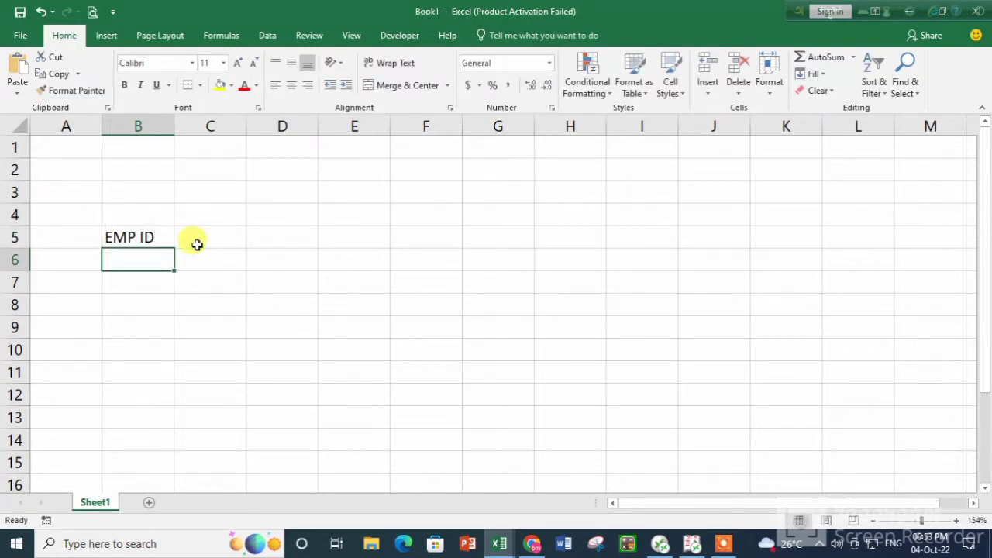
type("Joining Date")
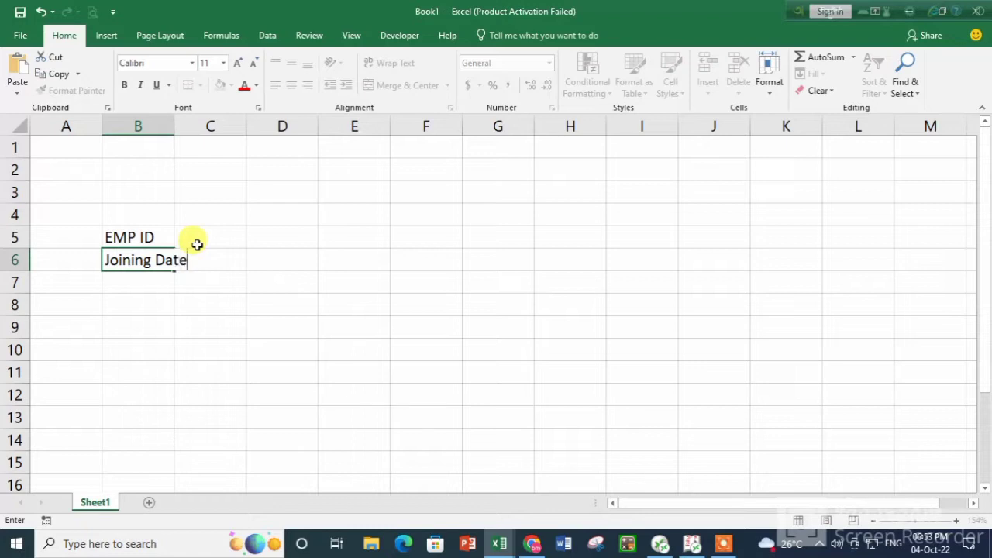
key("Return")
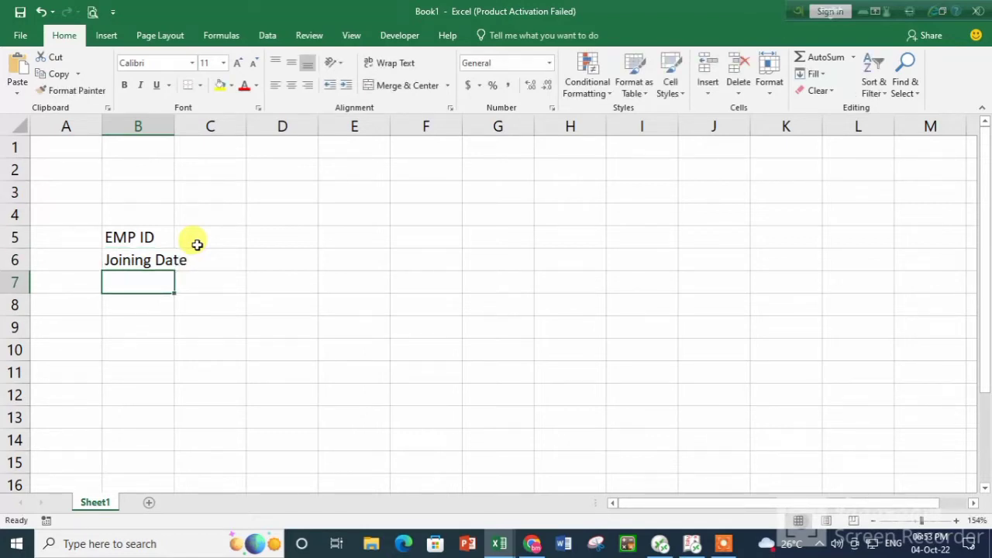
type("M")
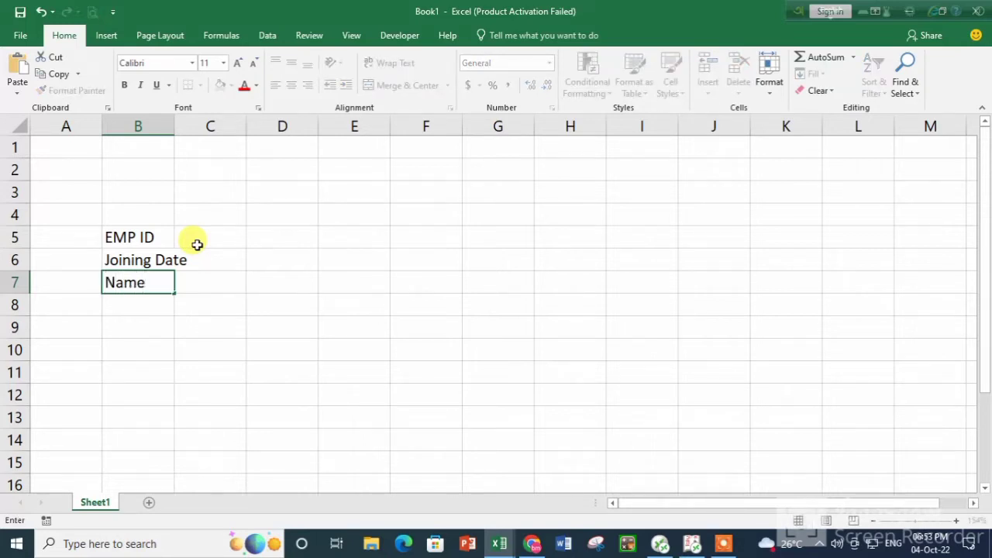
key("Return")
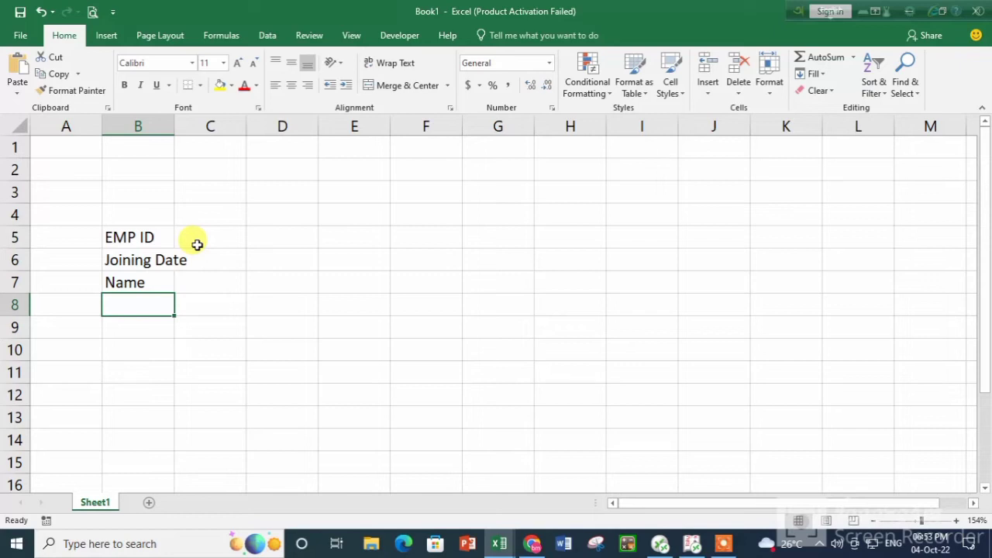
Copy the labels Designation through Gross Salary from Sheet1 of the Data entry form workbook.
type("M")
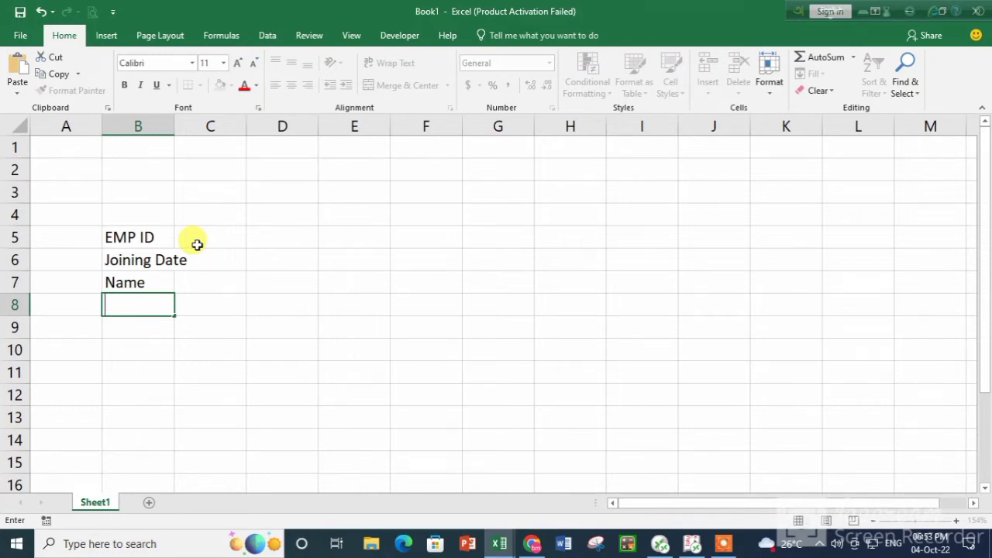
left_click(499, 544)
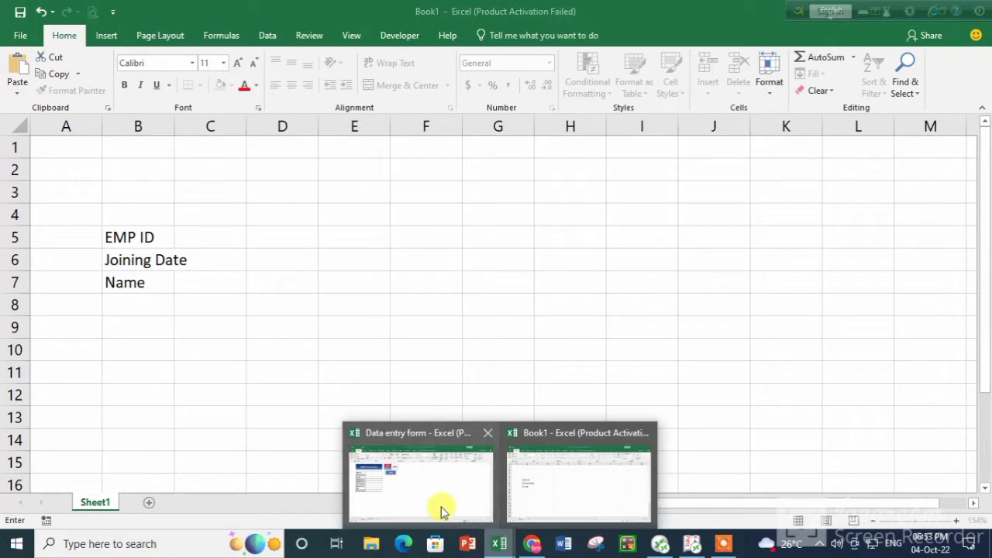
left_click(440, 511)
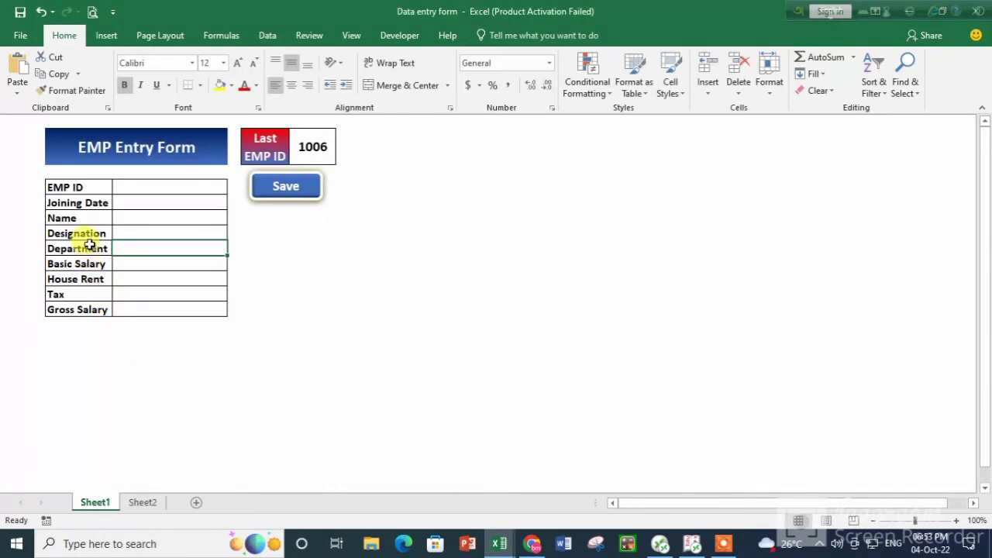
left_click_drag(88, 240, 85, 306)
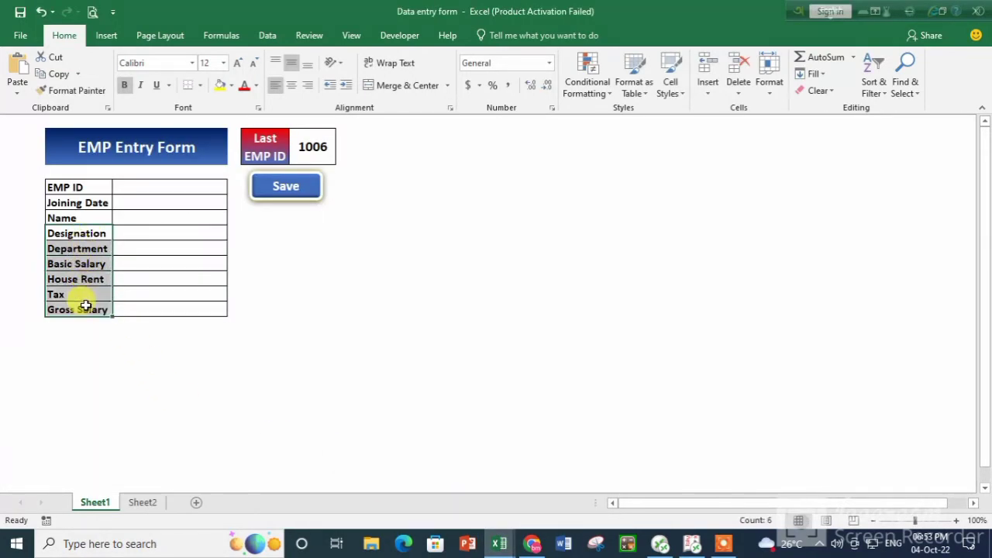
key("ctrl+c")
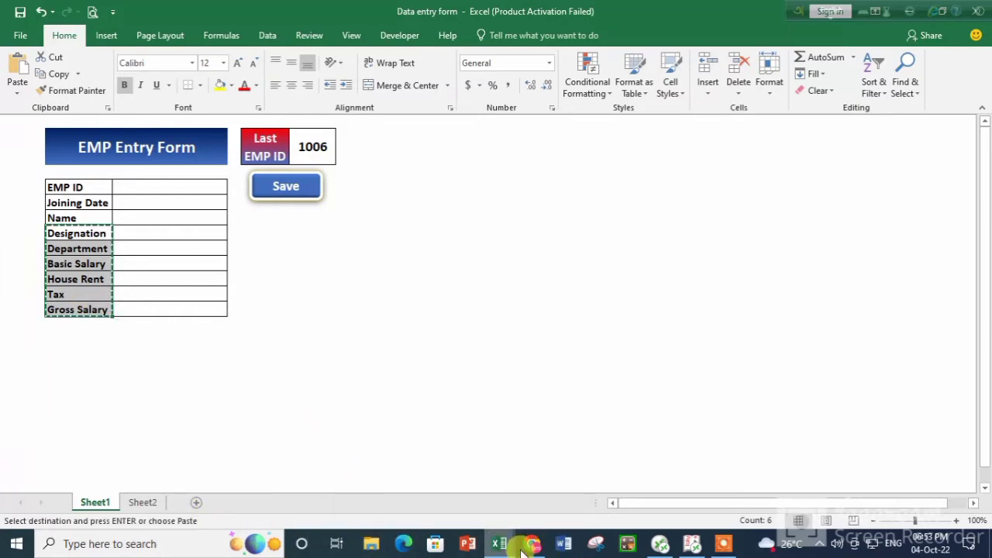
Paste the copied labels into Book1 starting at cell B8.
mouse_move(498, 542)
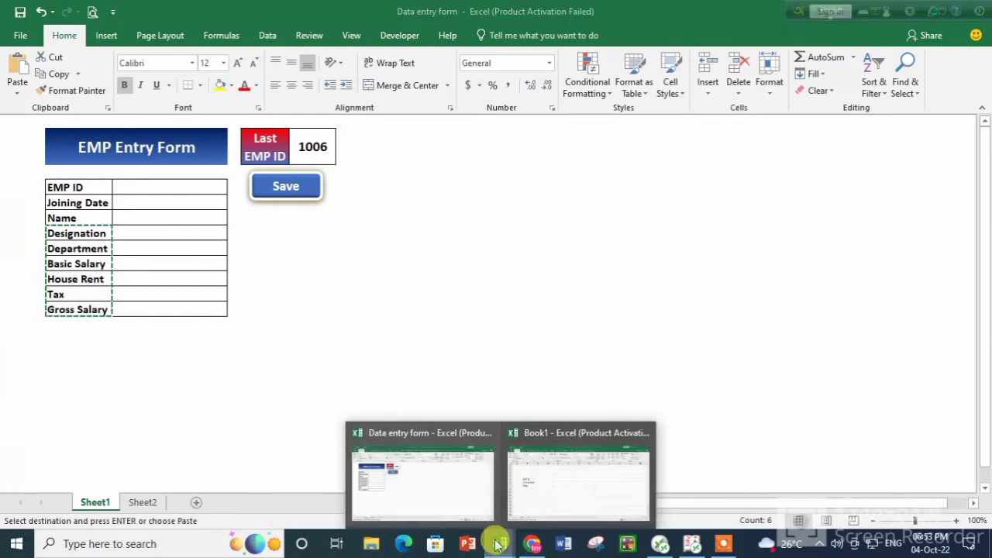
left_click(533, 499)
left_click(116, 242)
left_click(133, 299)
key("ctrl+v")
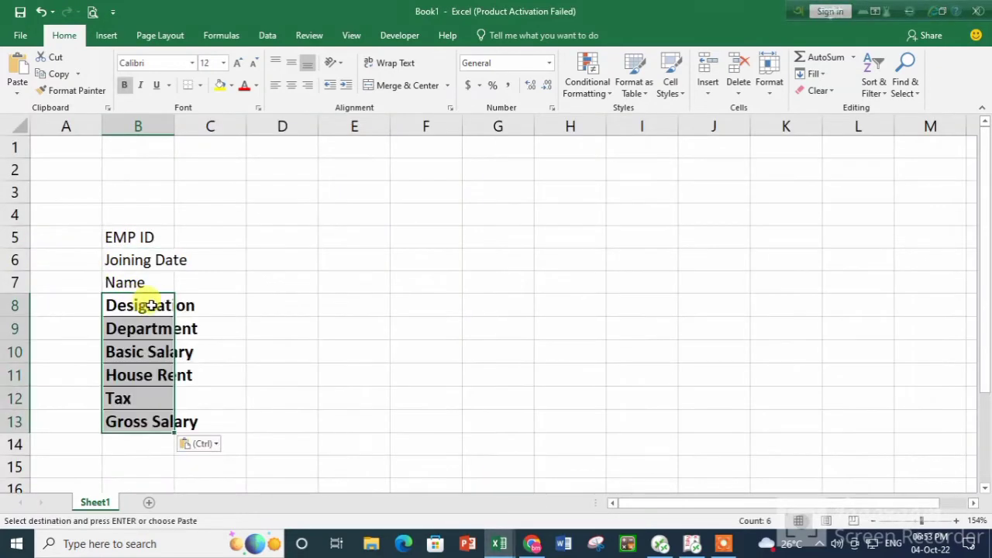
AutoFit the width of column B to its labels.
left_click(166, 399)
left_click_drag(139, 237, 221, 422)
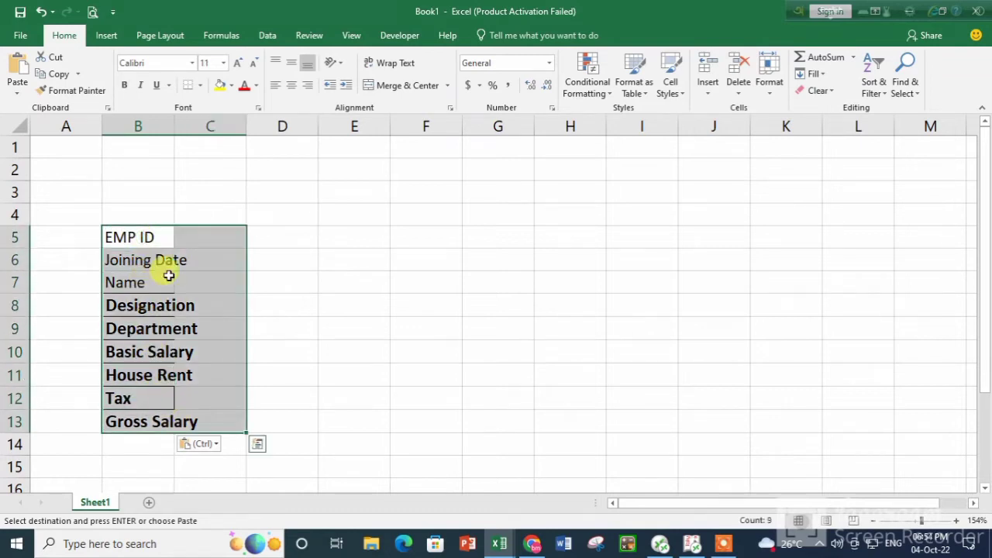
left_click(155, 125)
double_click(174, 125)
Format the form range B5:C13 as bold with font size 12.
left_click_drag(152, 237, 177, 415)
left_click_drag(177, 240, 252, 430)
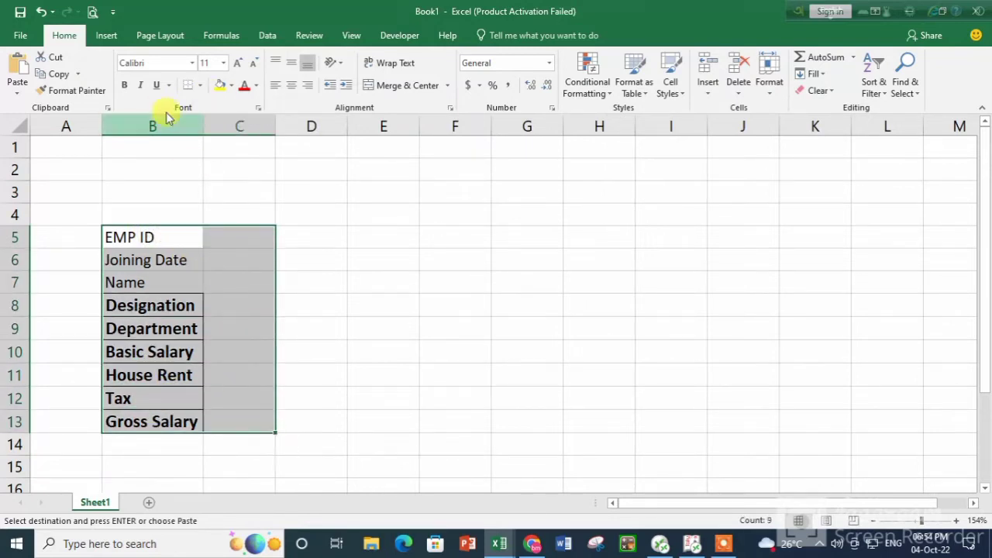
left_click(126, 84)
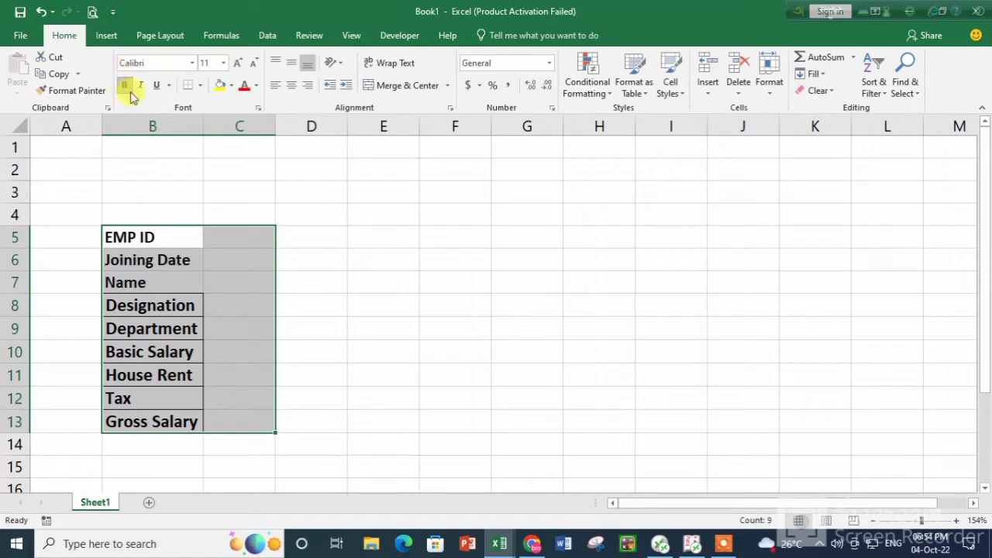
left_click(236, 66)
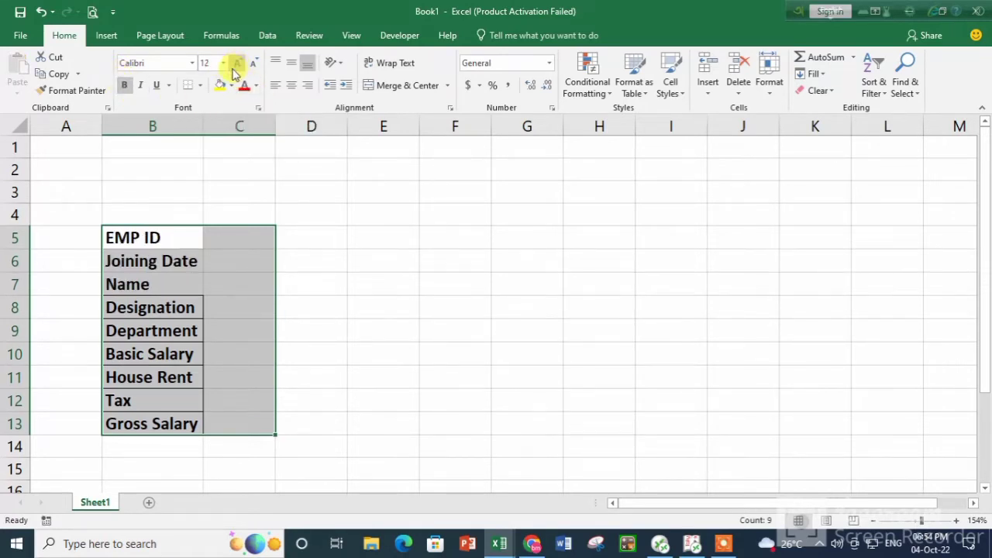
Apply All Borders to B5:C13 and widen column C to make room for the entries.
left_click(199, 87)
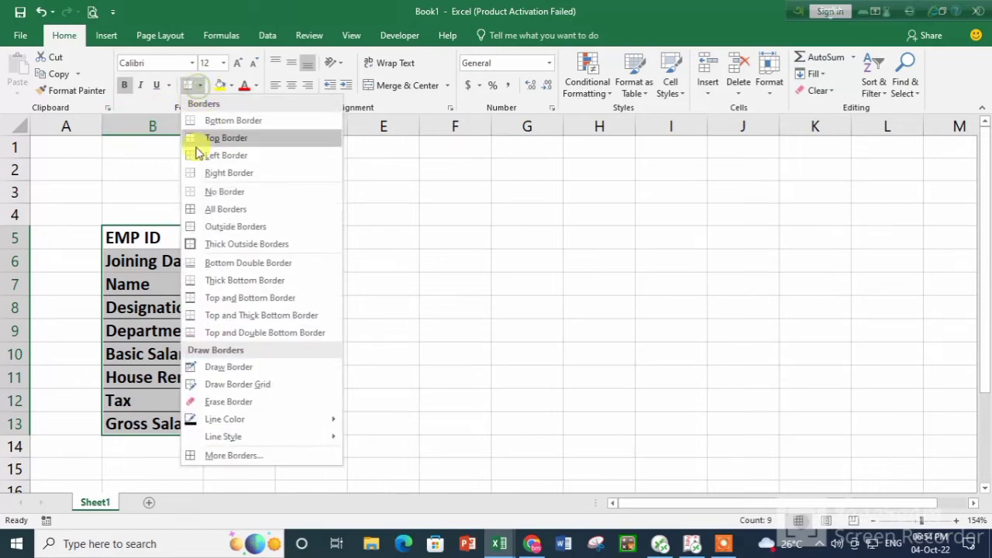
left_click(249, 209)
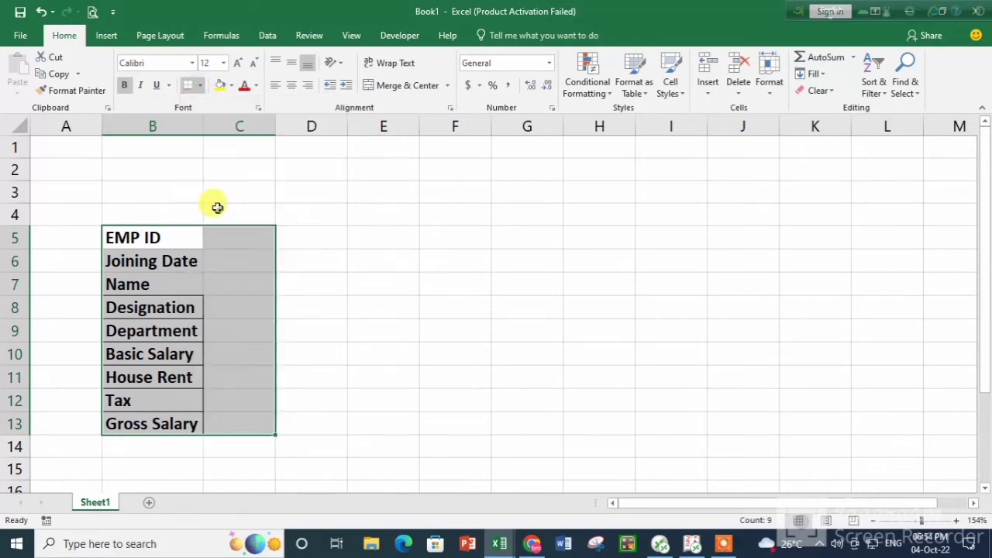
left_click_drag(275, 126, 371, 147)
left_click(312, 252)
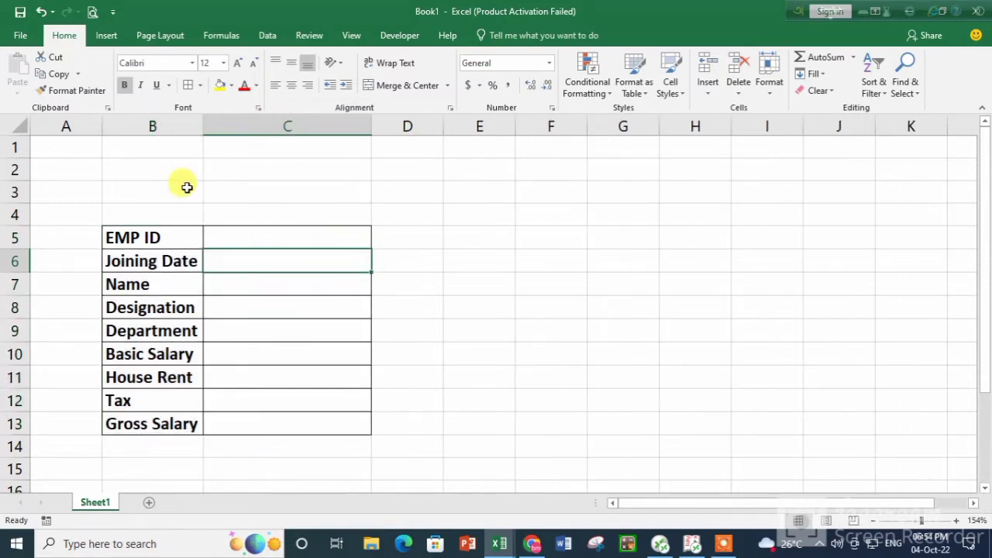
Merge and center the range B2:C3 above the form for a title.
left_click_drag(140, 168, 286, 195)
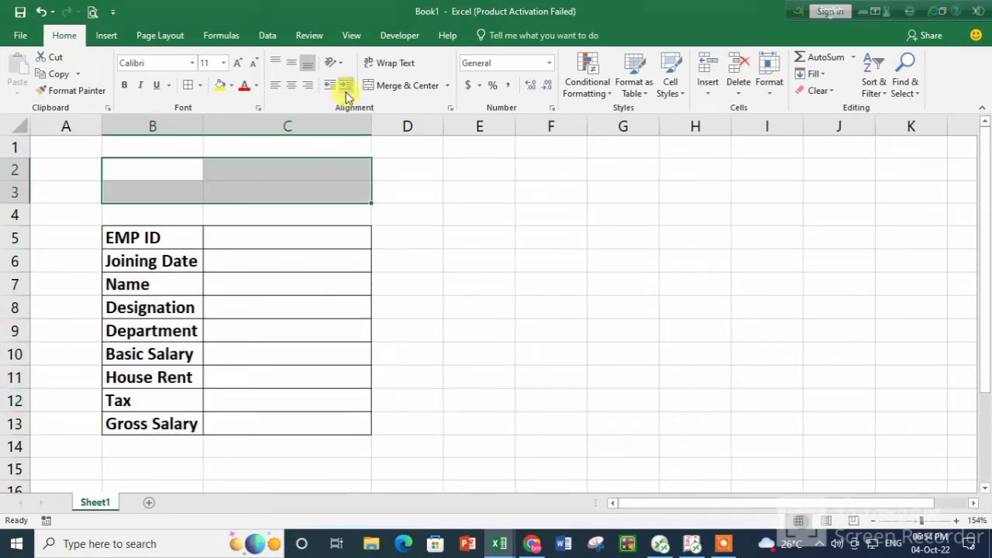
left_click(387, 85)
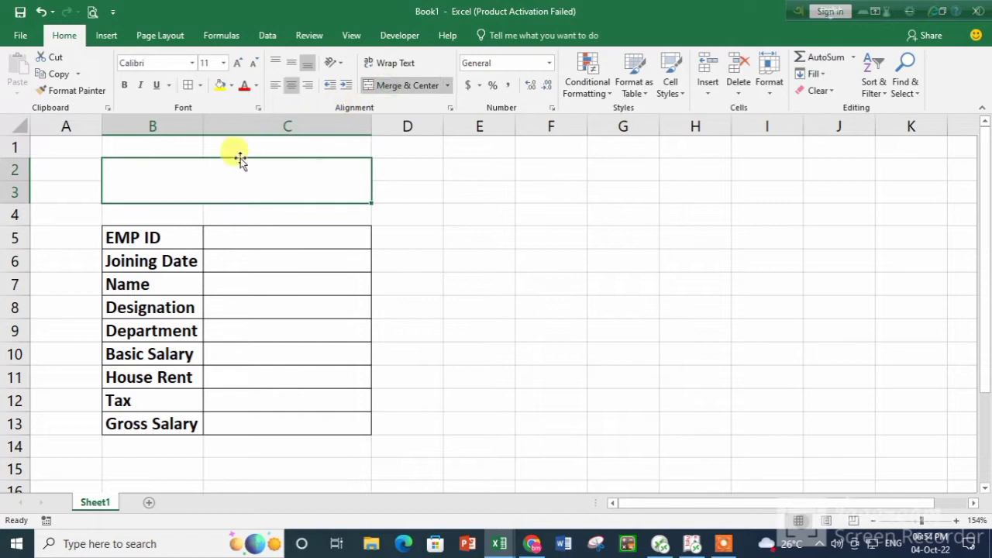
left_click(168, 234)
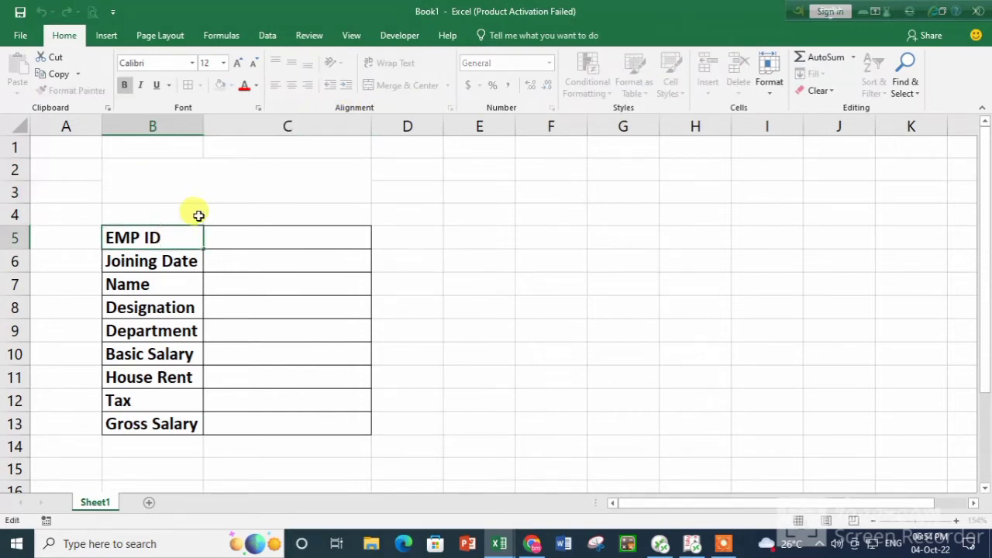
Enter the title EMP Data Entry in the merged cell B2:C3.
left_click(199, 179)
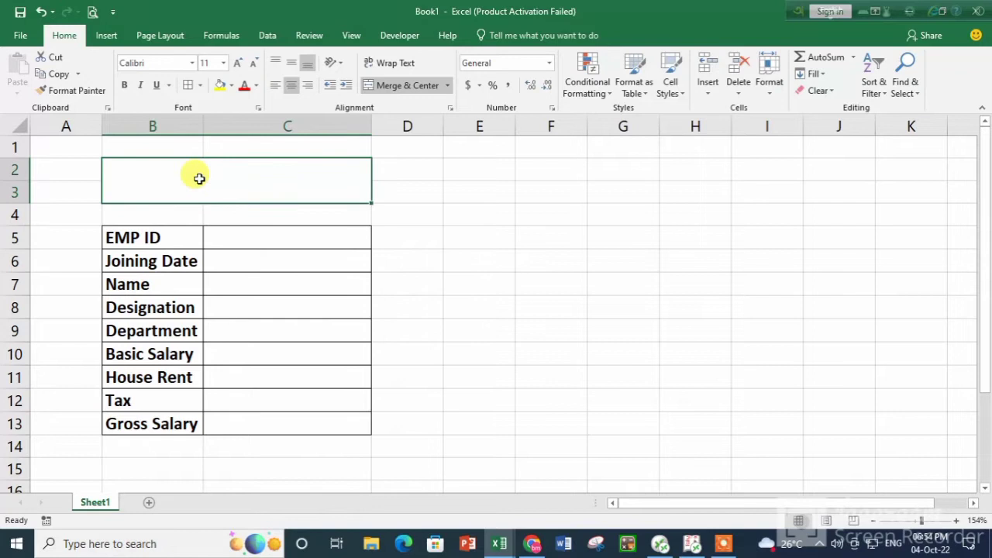
type("E")
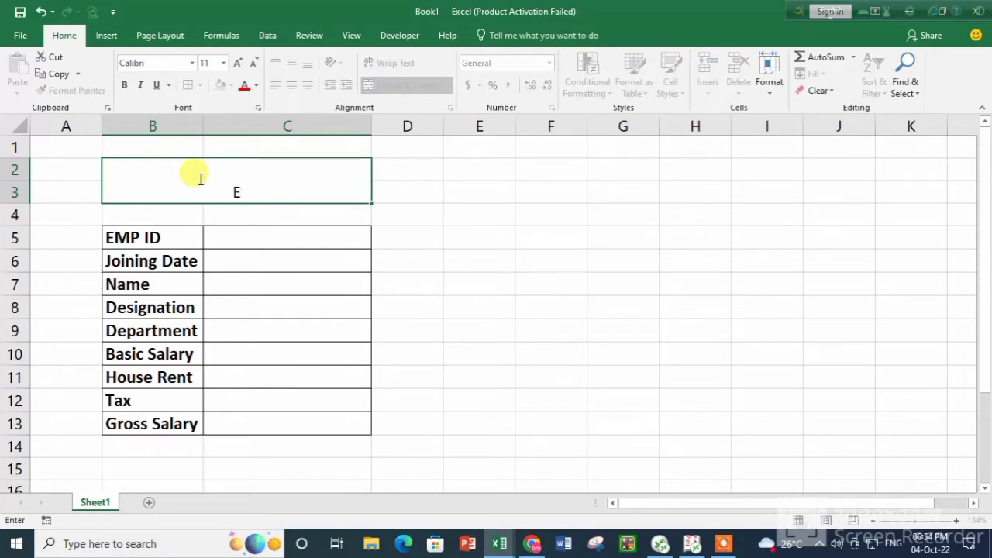
type("MP Data")
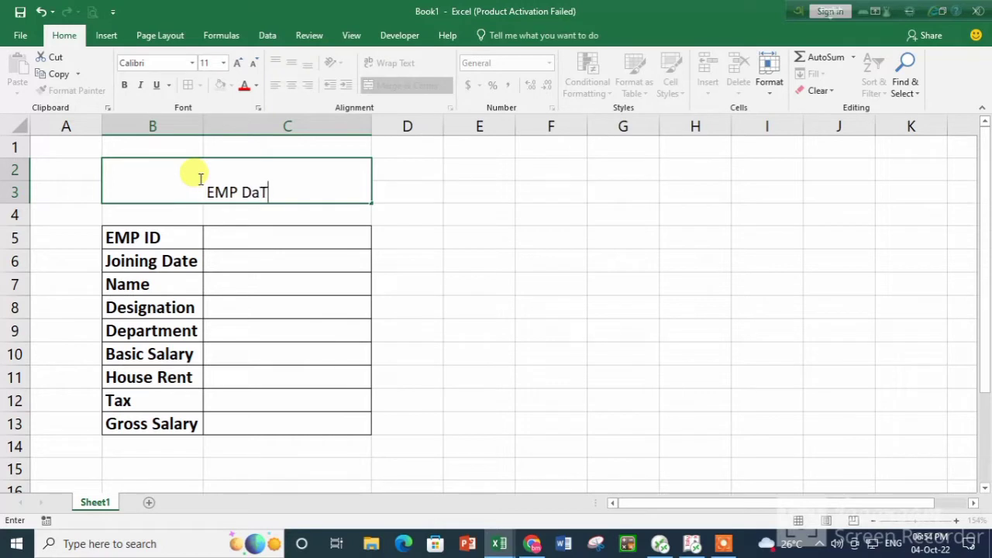
type(" Entry")
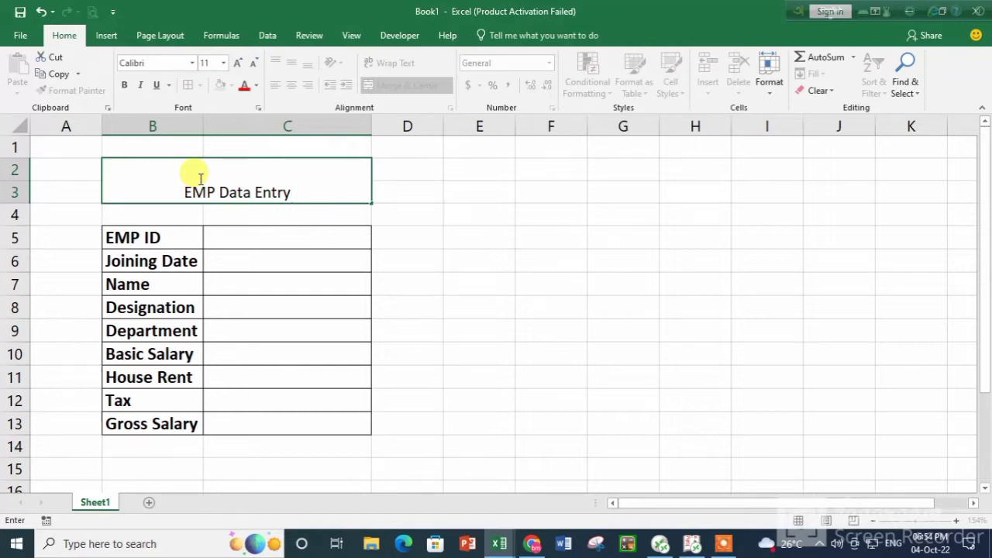
type("L")
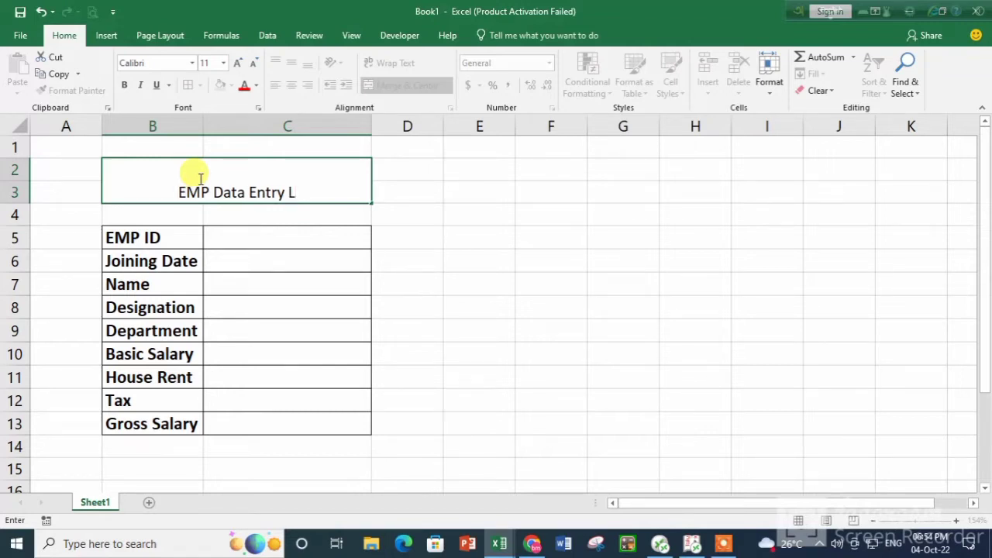
type("i")
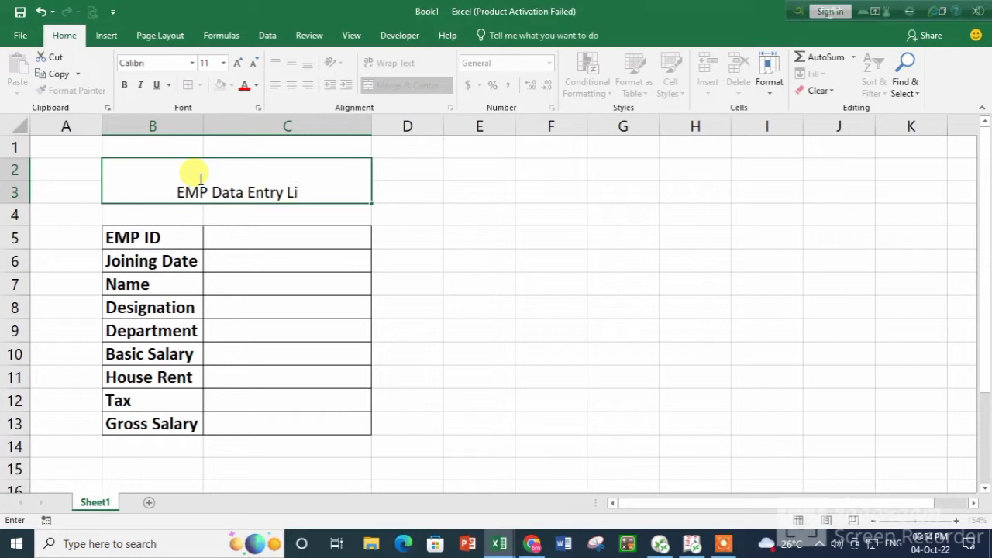
key("BackSpace")
key("BackSpace")
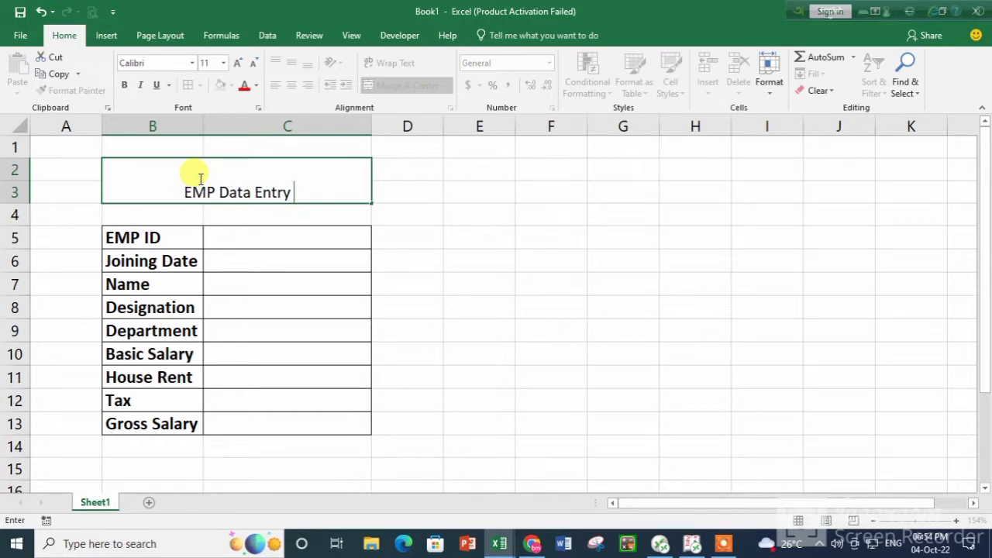
left_click(288, 193)
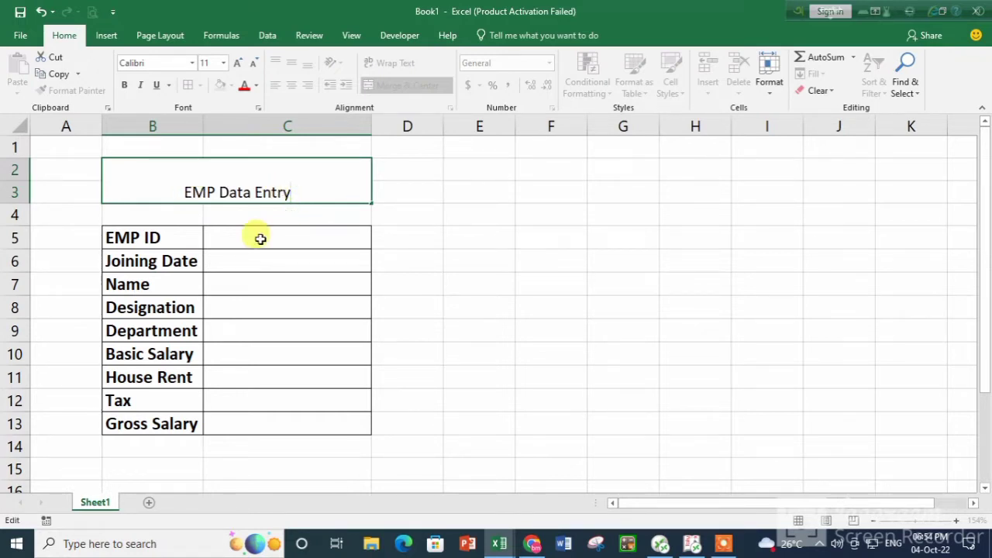
key("Return")
Middle-align the EMP Data Entry title vertically and make it bold at font size 14.
left_click(239, 190)
left_click(292, 62)
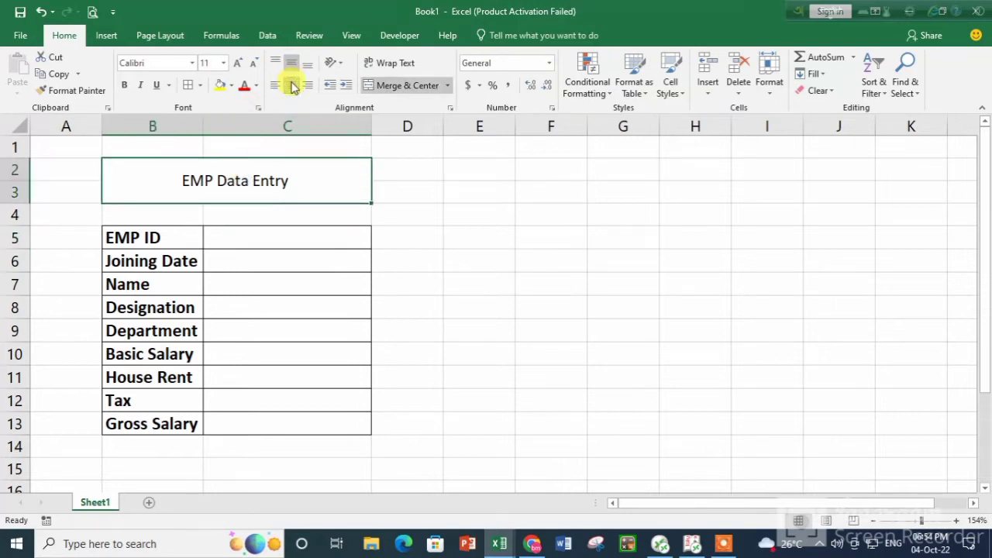
left_click(127, 85)
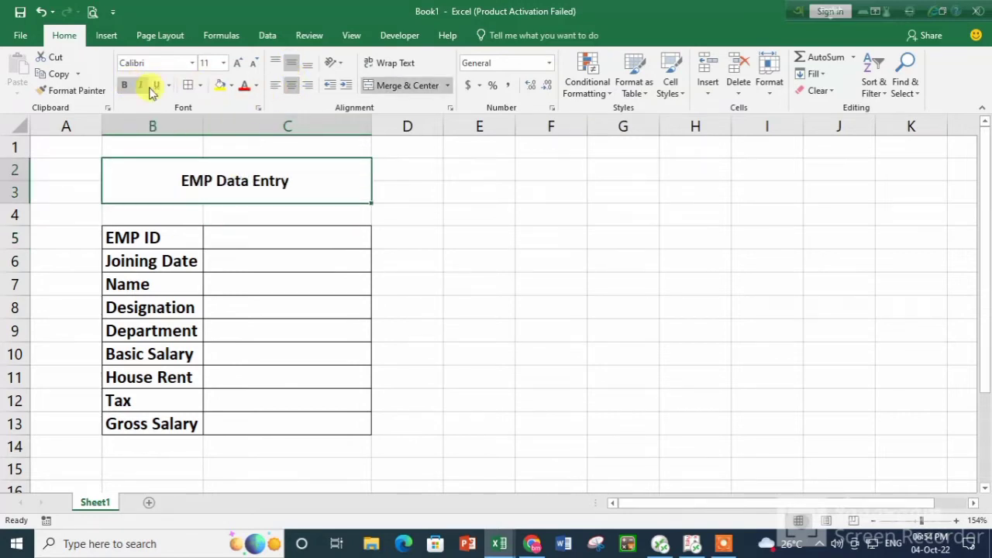
left_click(236, 62)
left_click(237, 62)
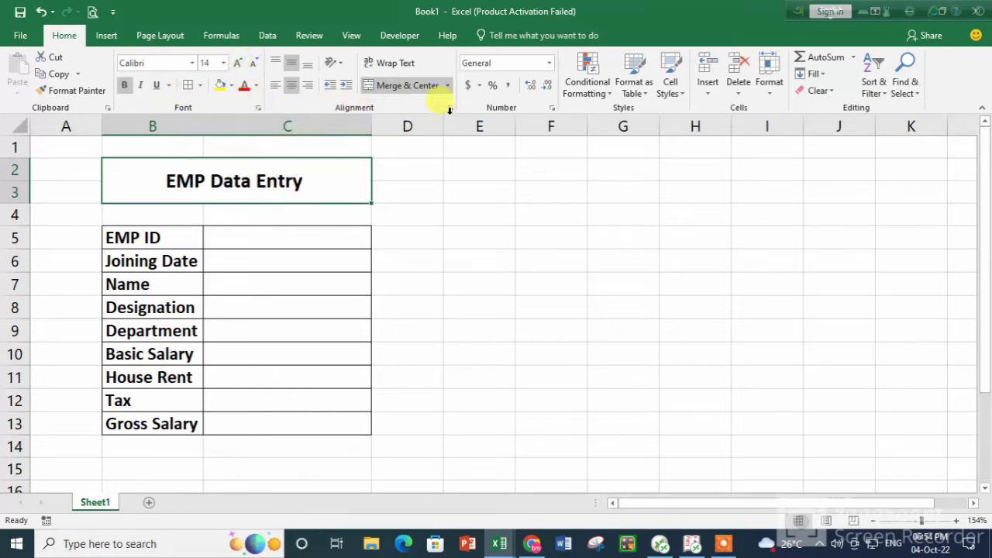
Fill the title cell with a horizontal two-color gradient, using standard dark blue as Color 1 and keeping the blue Color 2.
left_click(259, 109)
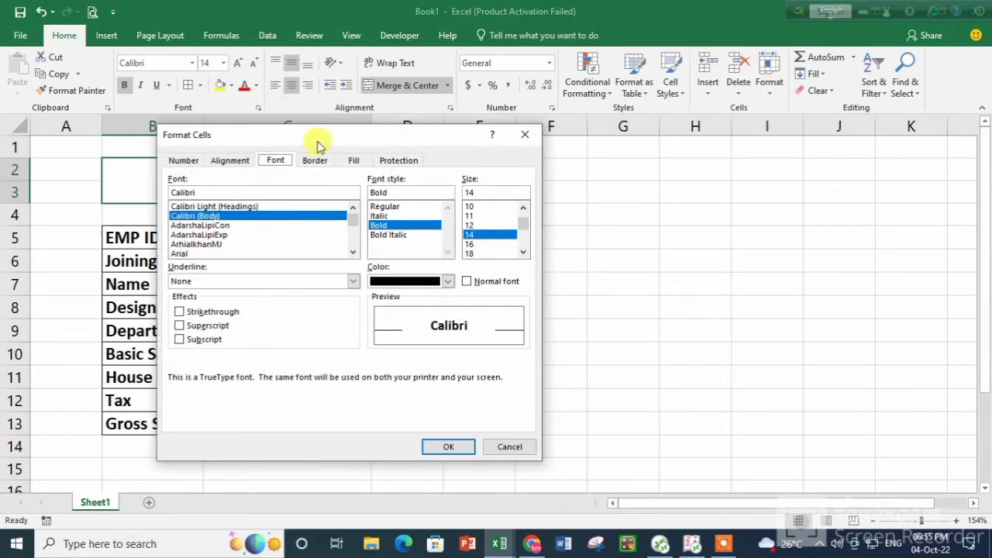
left_click(351, 164)
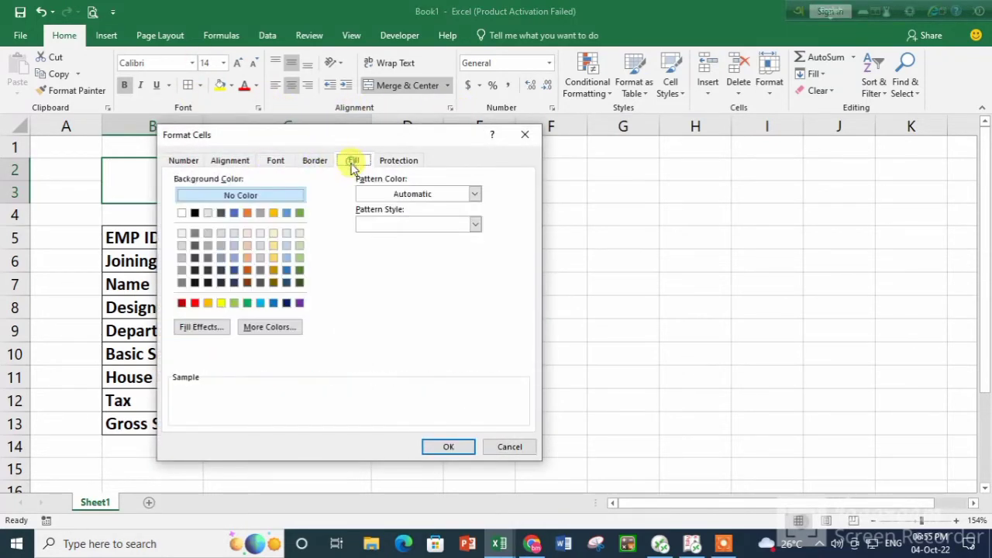
left_click(210, 333)
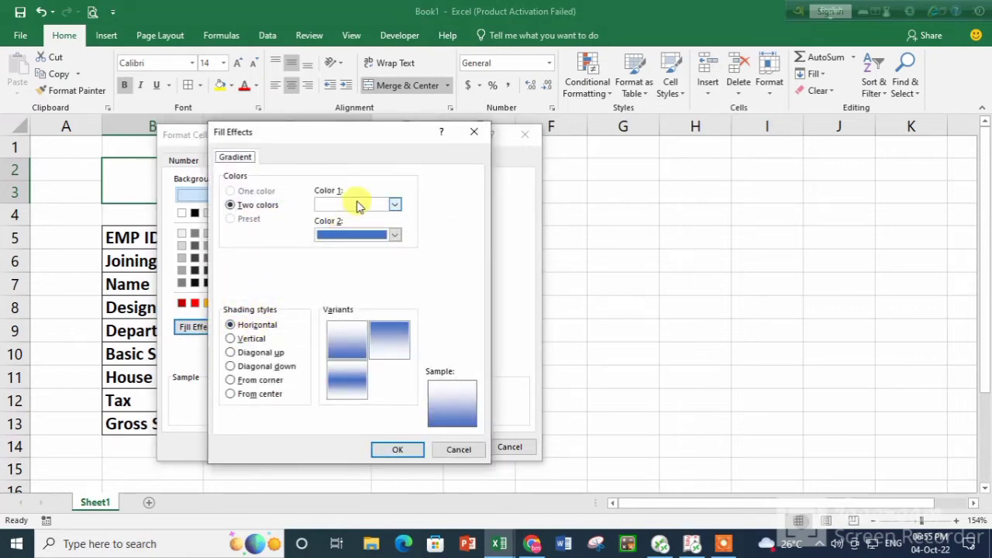
left_click(395, 204)
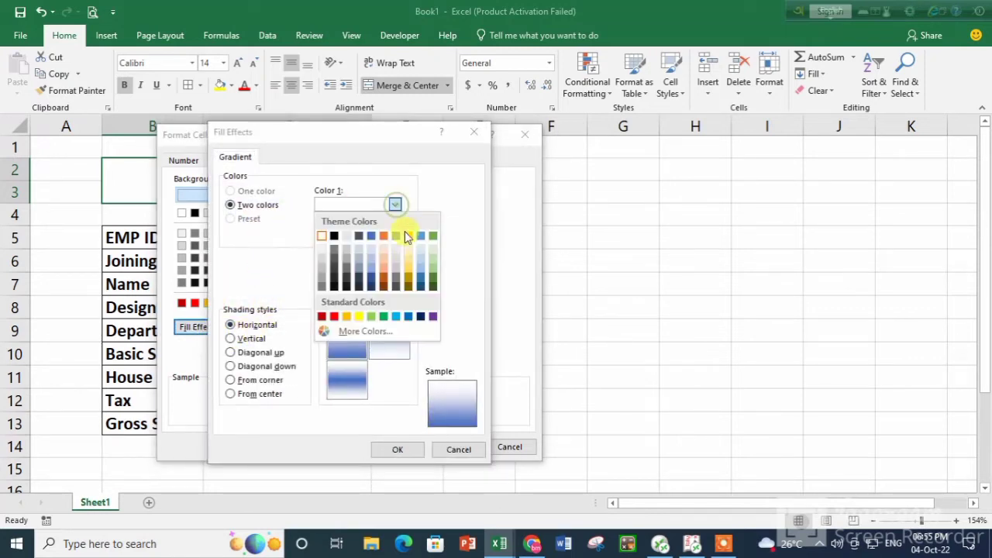
left_click(420, 317)
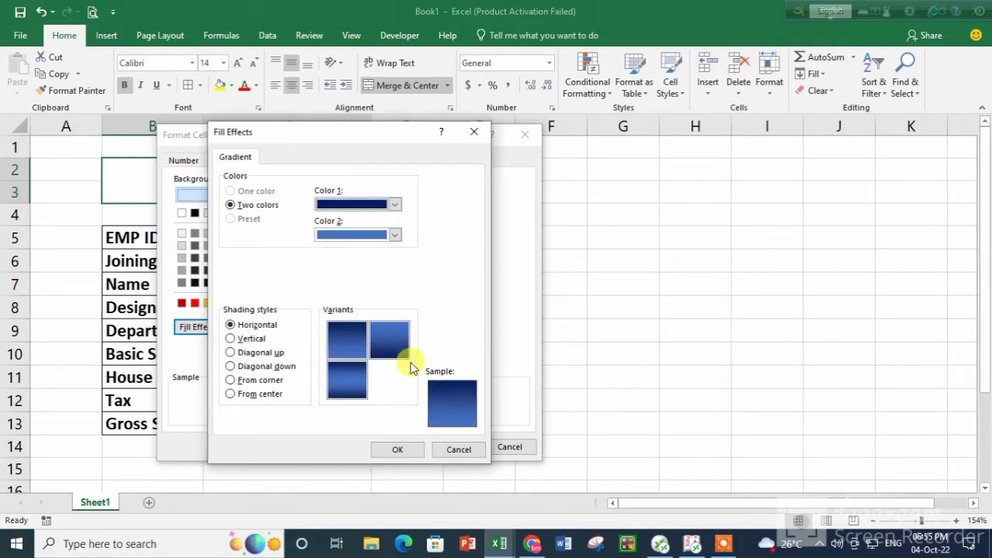
left_click(397, 449)
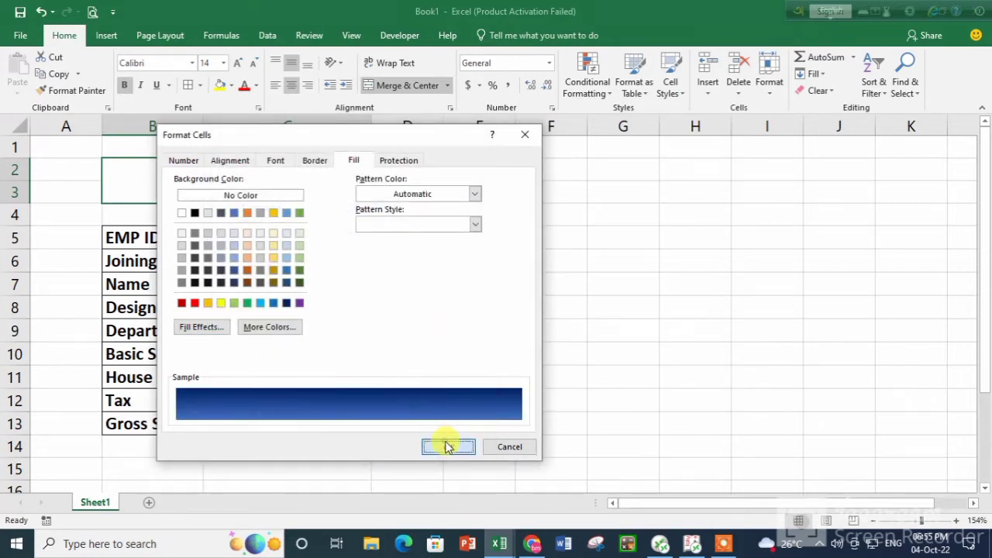
left_click(448, 446)
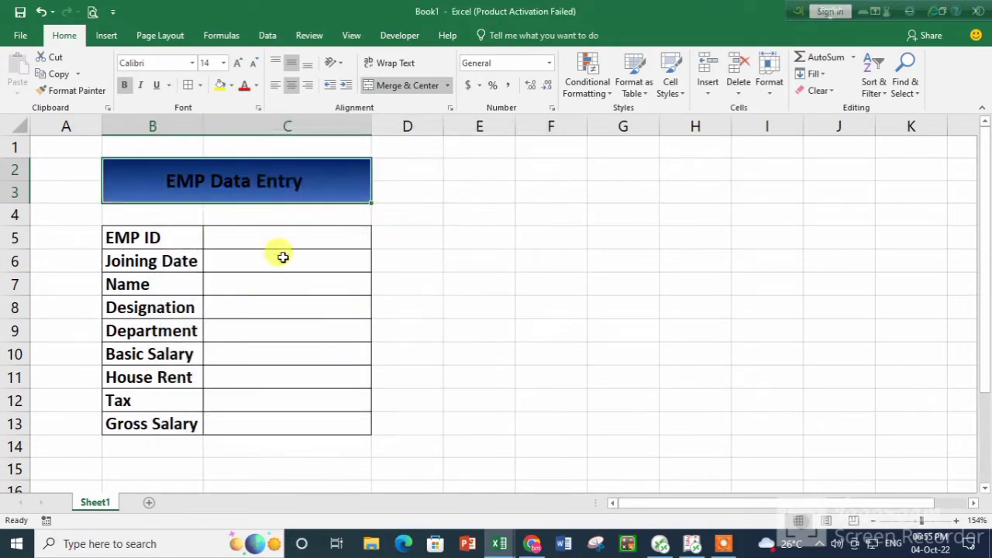
Change the font color of the EMP Data Entry title to white.
left_click(256, 86)
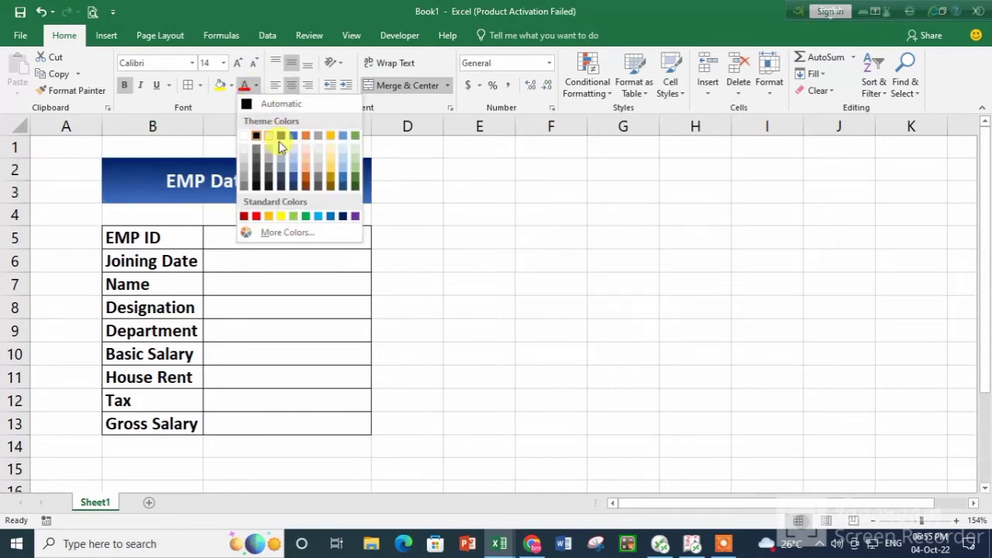
left_click(248, 137)
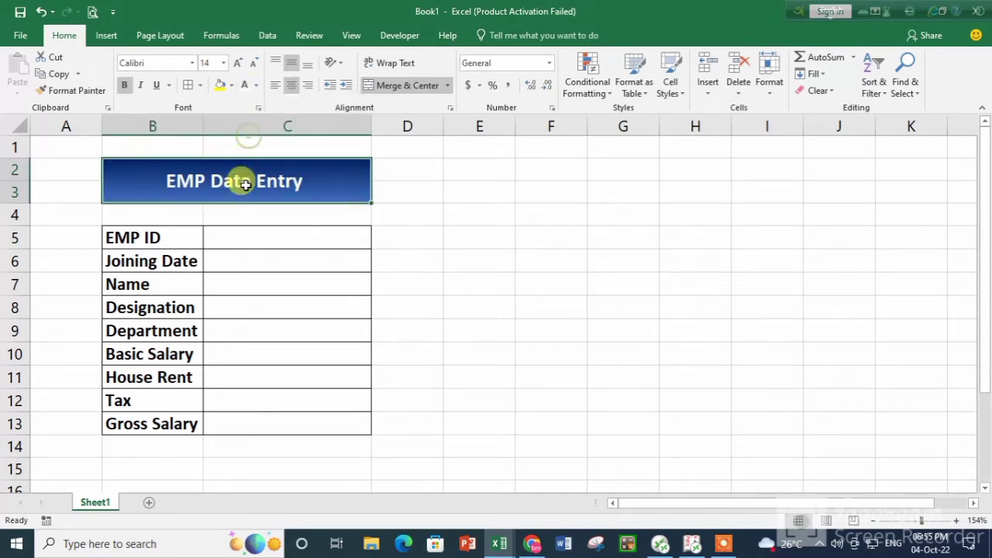
left_click(263, 225)
Narrow column D to a thin spacer and merge and center cells E2:E3 beside it.
left_click_drag(398, 169, 405, 184)
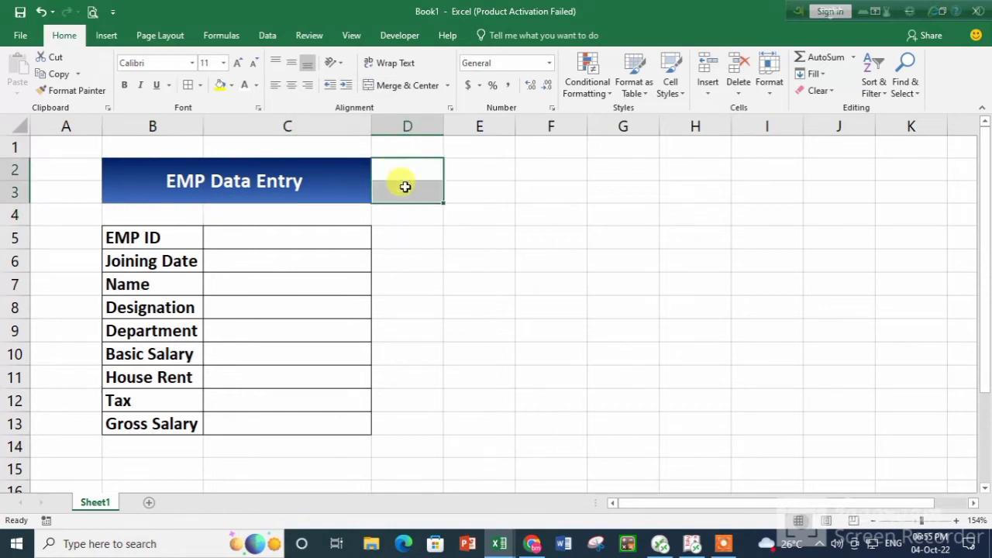
left_click_drag(444, 125, 380, 126)
left_click_drag(410, 167, 418, 186)
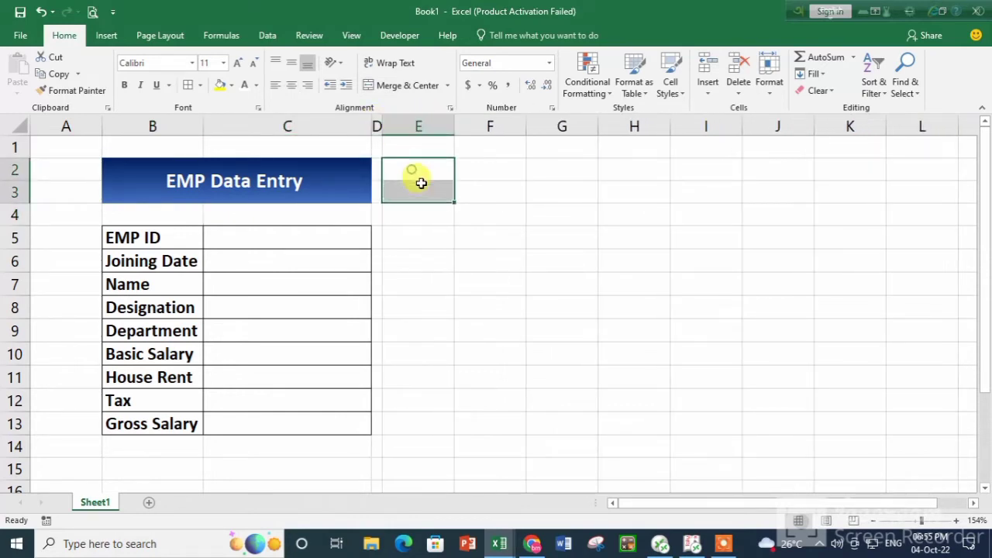
left_click(387, 86)
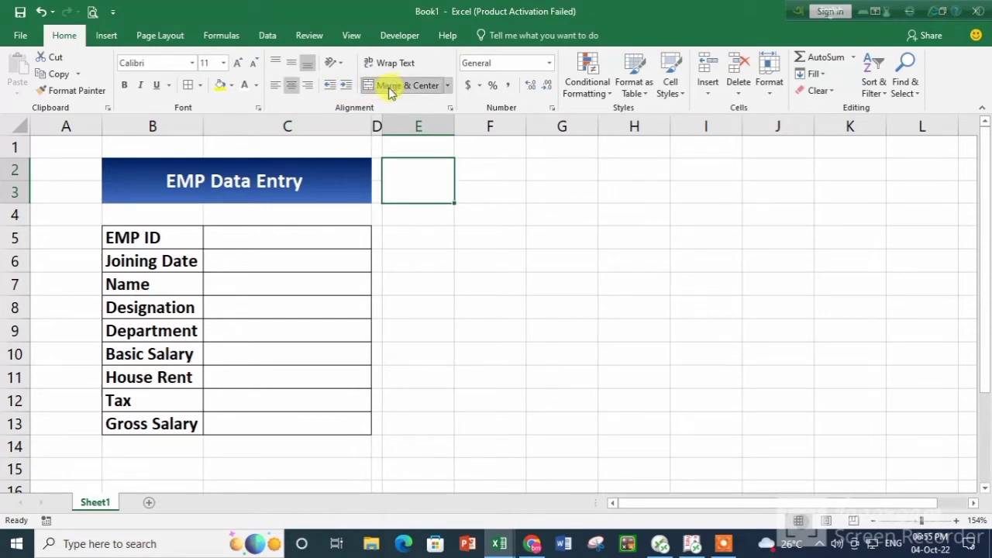
Merge and center cells F2:F3 and apply borders around both merged cells in E2:F3.
left_click_drag(469, 171, 469, 190)
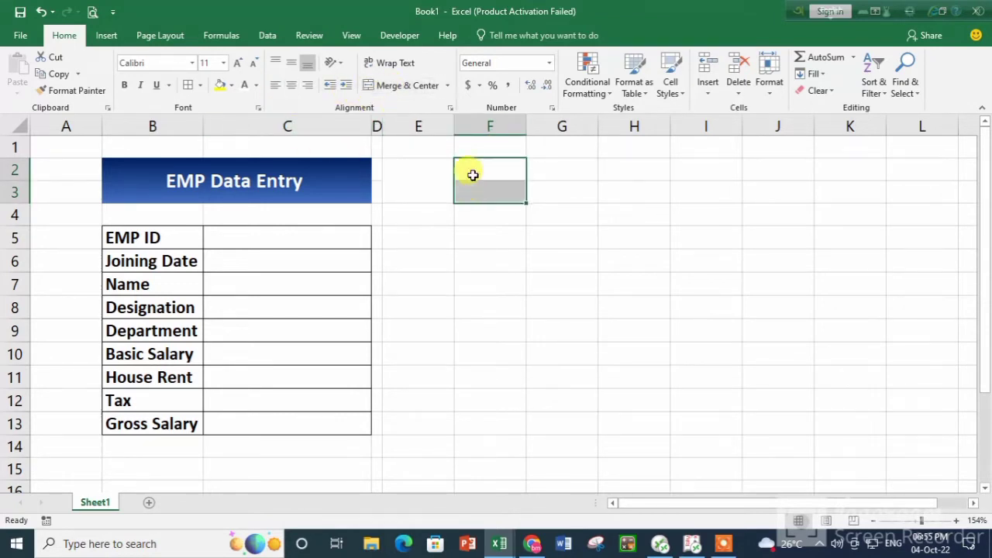
left_click(416, 87)
left_click(482, 215)
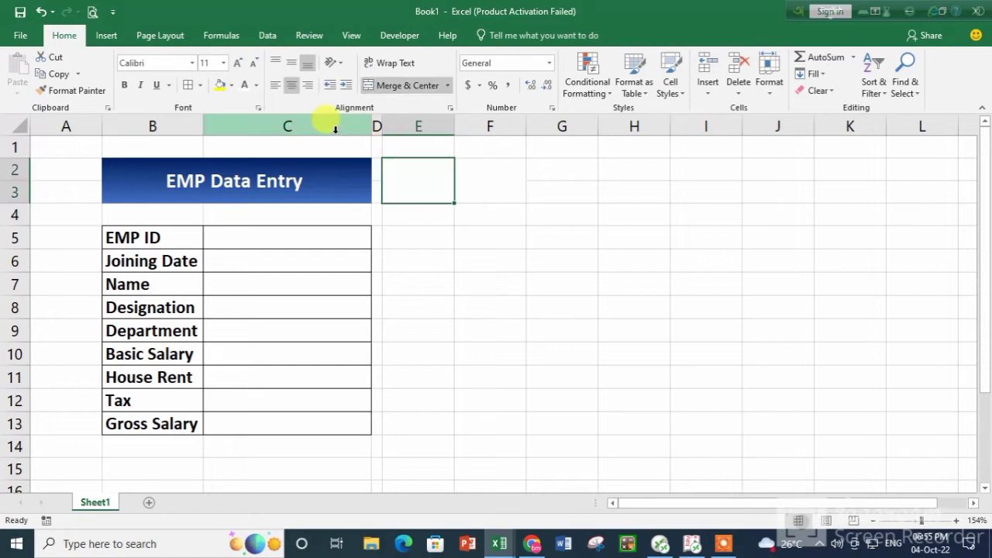
left_click(481, 186)
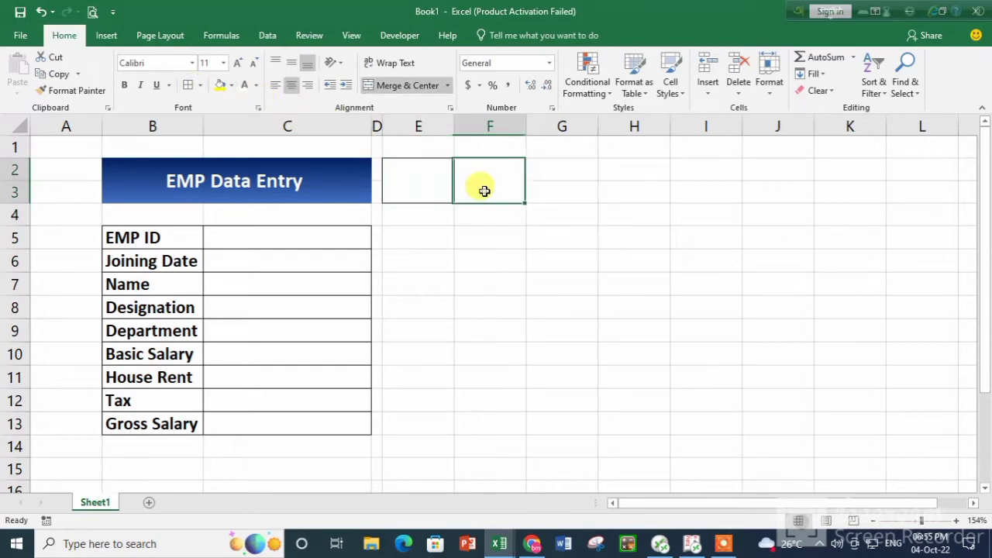
Enter the label Last EMP ID in the merged cell E2:E3 and wrap its text.
right_click(408, 177)
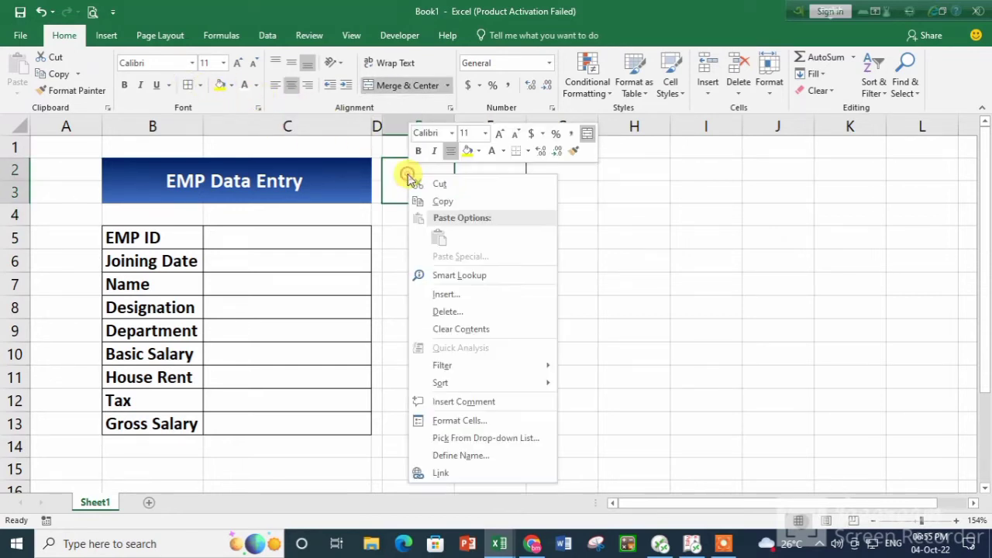
left_click(404, 176)
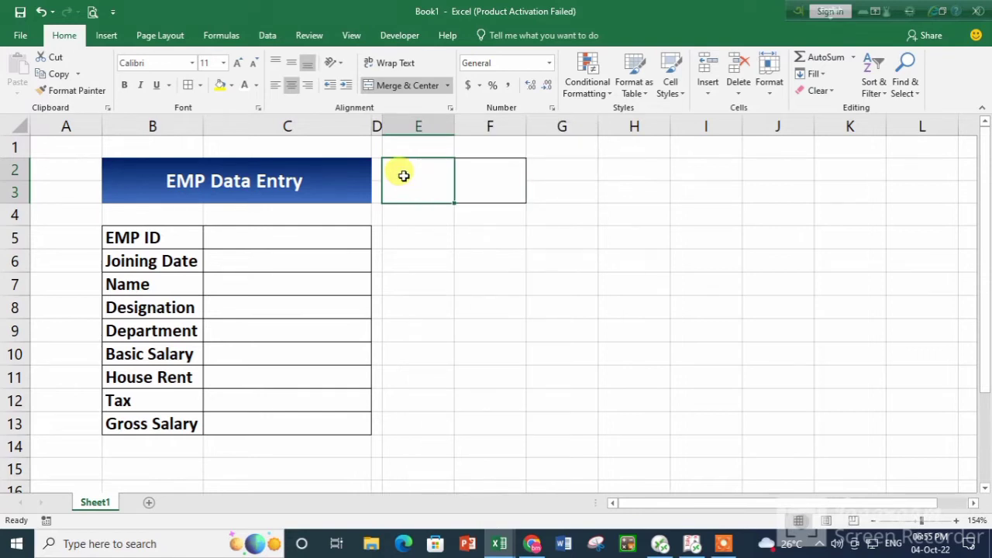
type("Last EM")
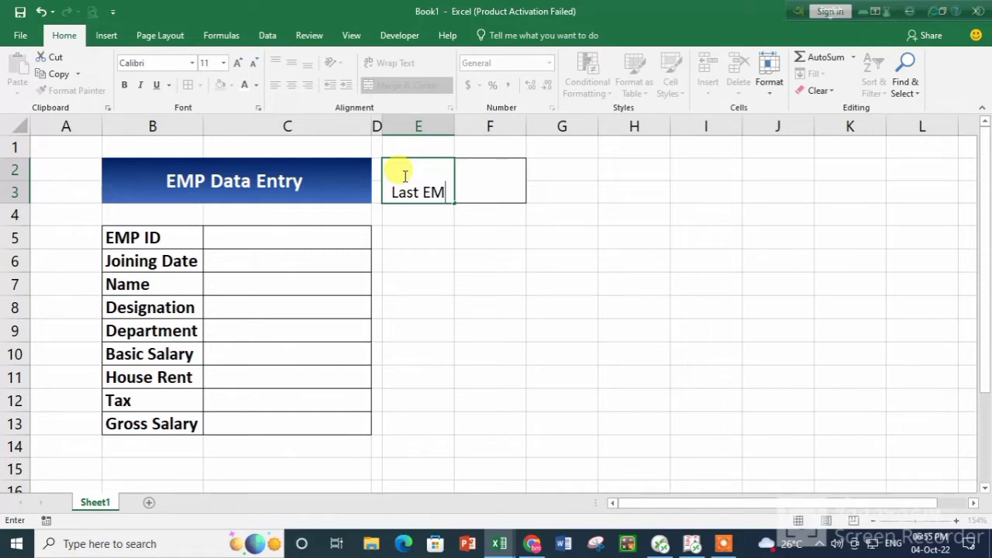
type("P Id")
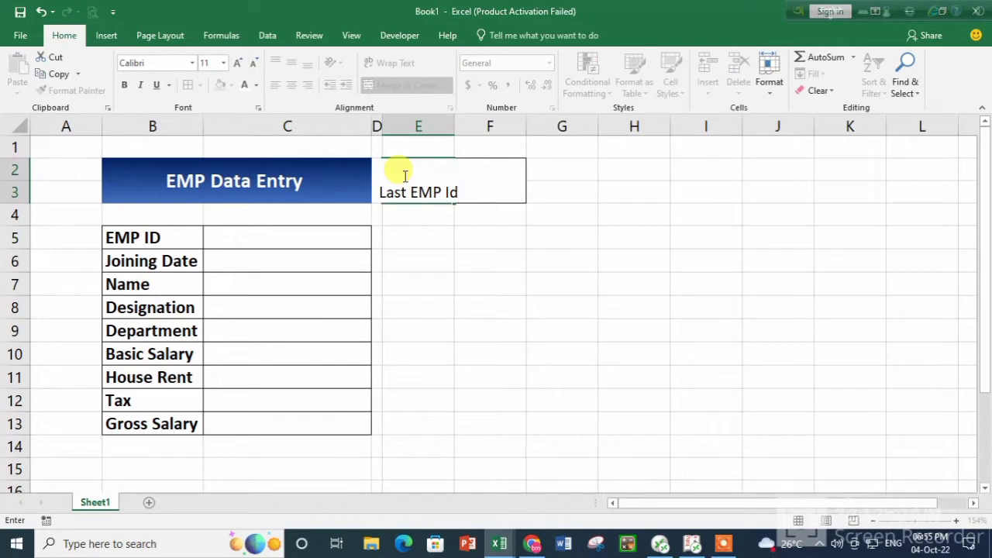
key("BackSpace")
type("D")
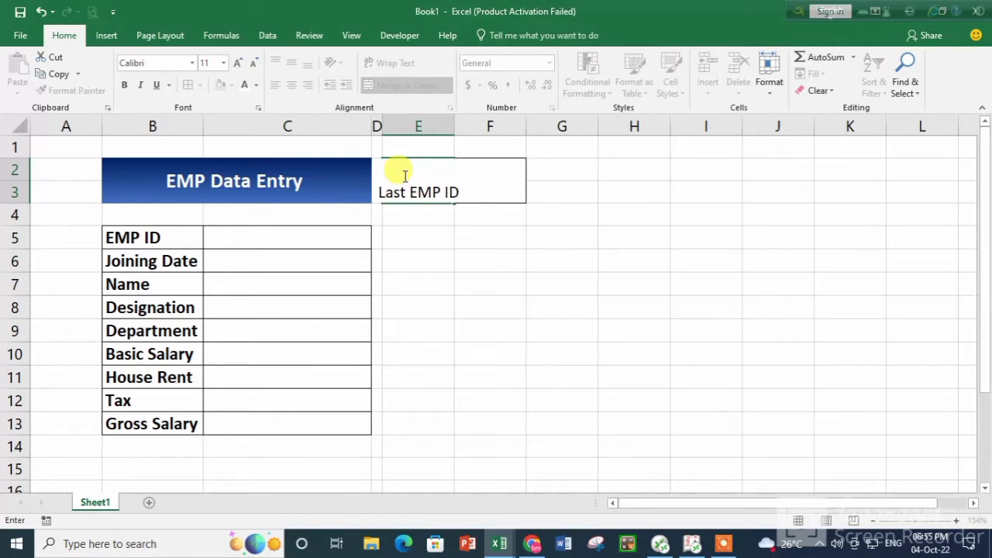
left_click(416, 229)
left_click(416, 183)
left_click(415, 69)
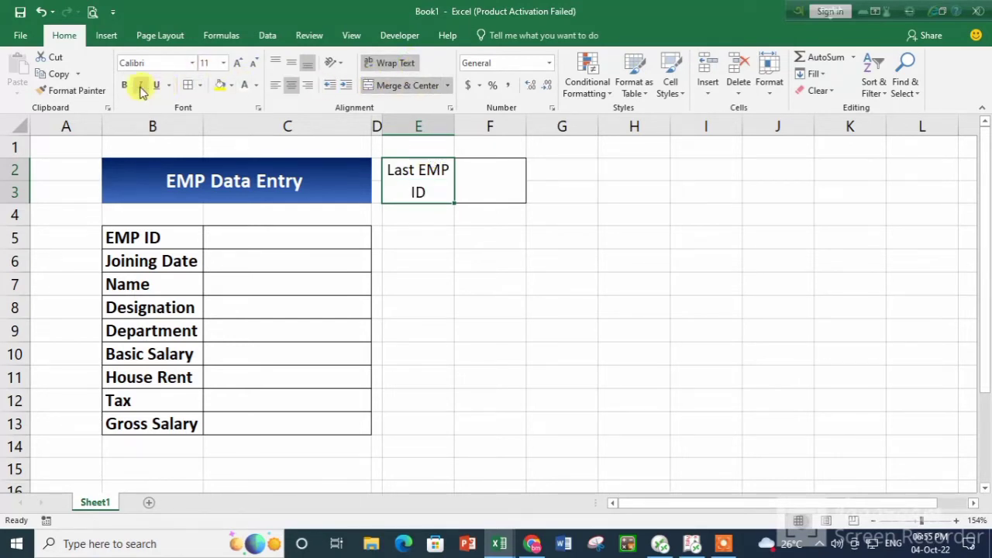
Make the Last EMP ID label bold at size 12, and format the merged cell F2:F3 as bold, size 14, middle aligned.
left_click(237, 62)
left_click(124, 84)
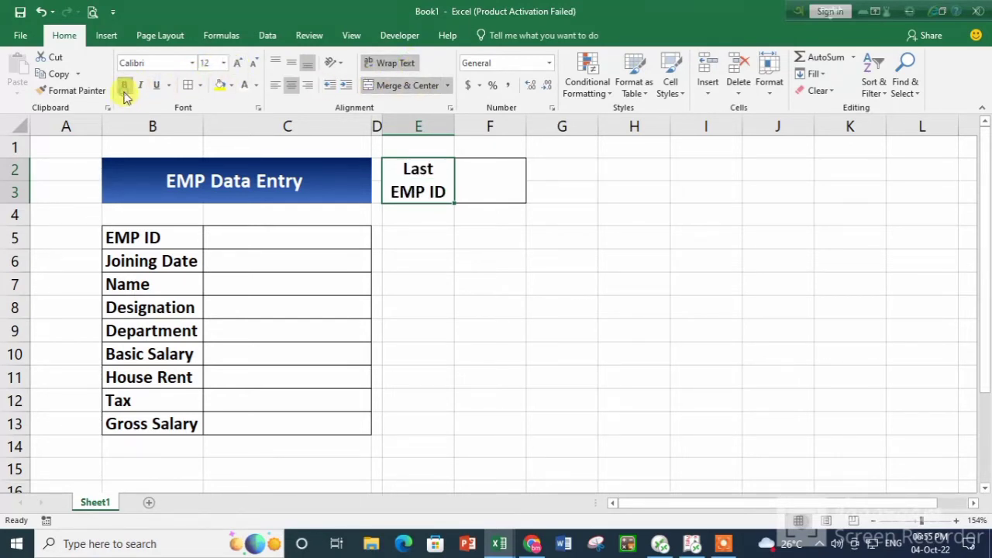
left_click(487, 180)
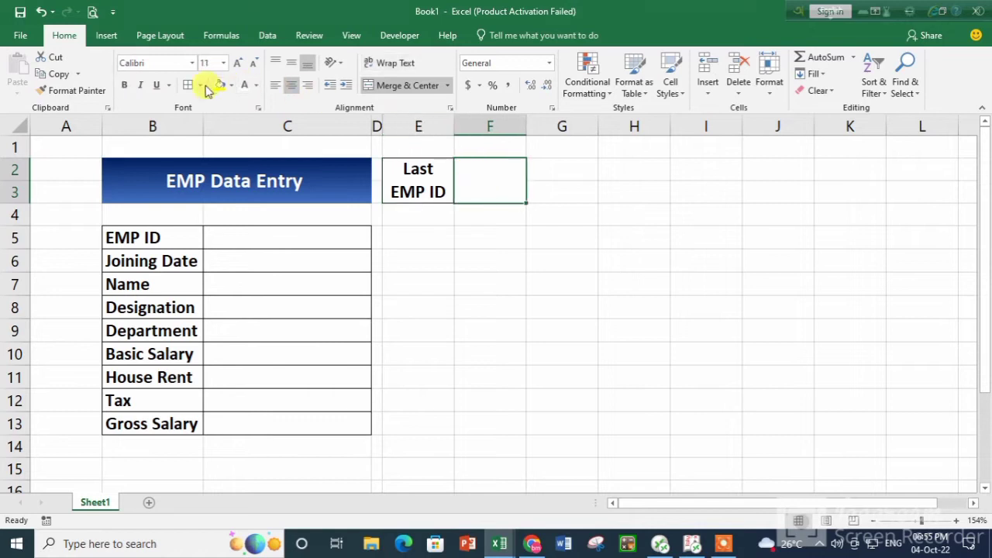
left_click(239, 64)
left_click(238, 63)
left_click(290, 62)
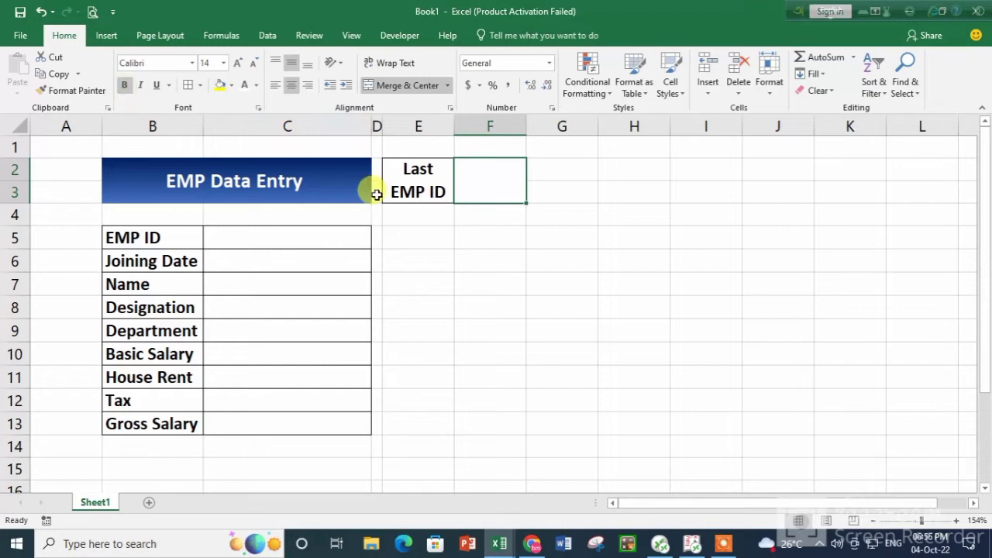
Open the gradient fill effects for the Last EMP ID cell E2:E3.
left_click(399, 186)
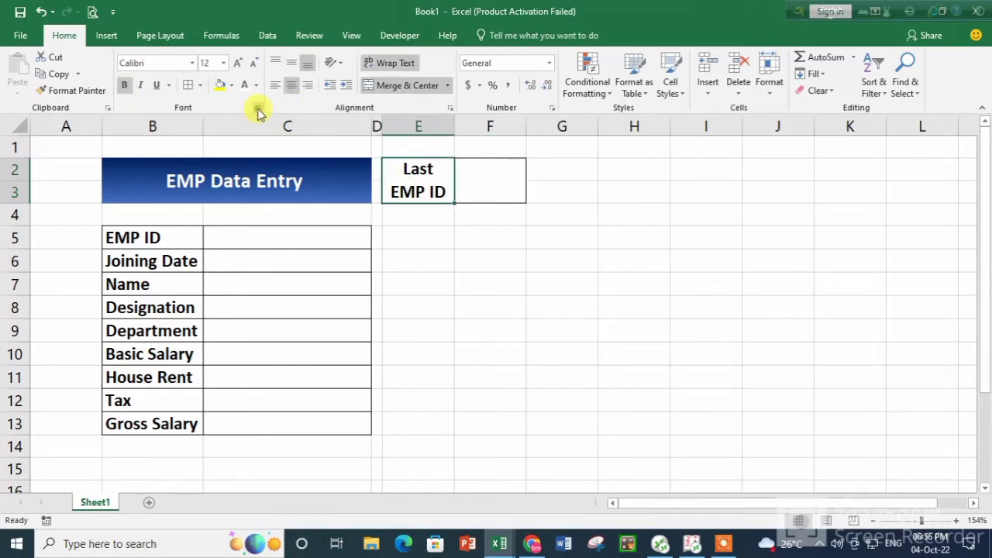
left_click(258, 110)
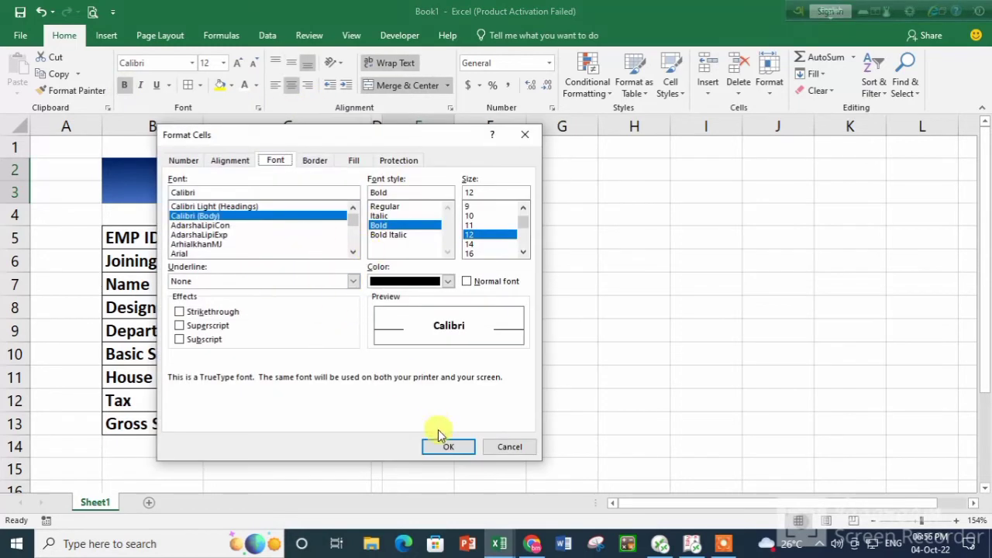
left_click(351, 161)
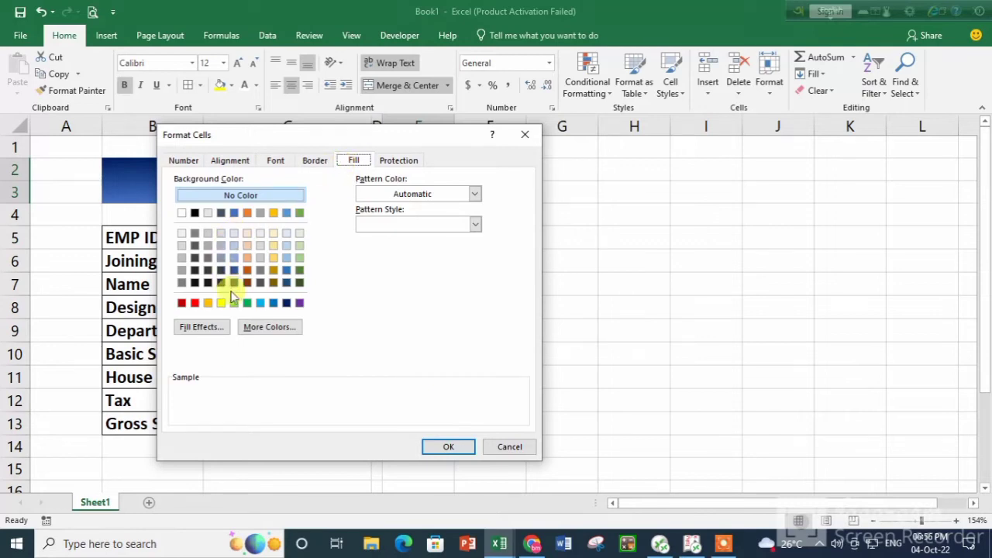
left_click(208, 326)
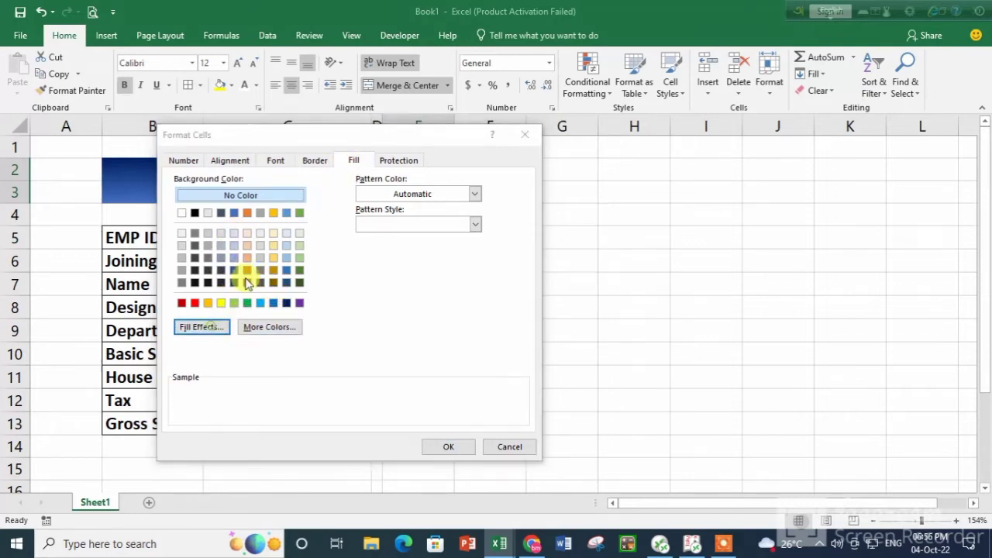
Try red, blue, dark green and light gold as the first color of the two-color gradient.
left_click(395, 205)
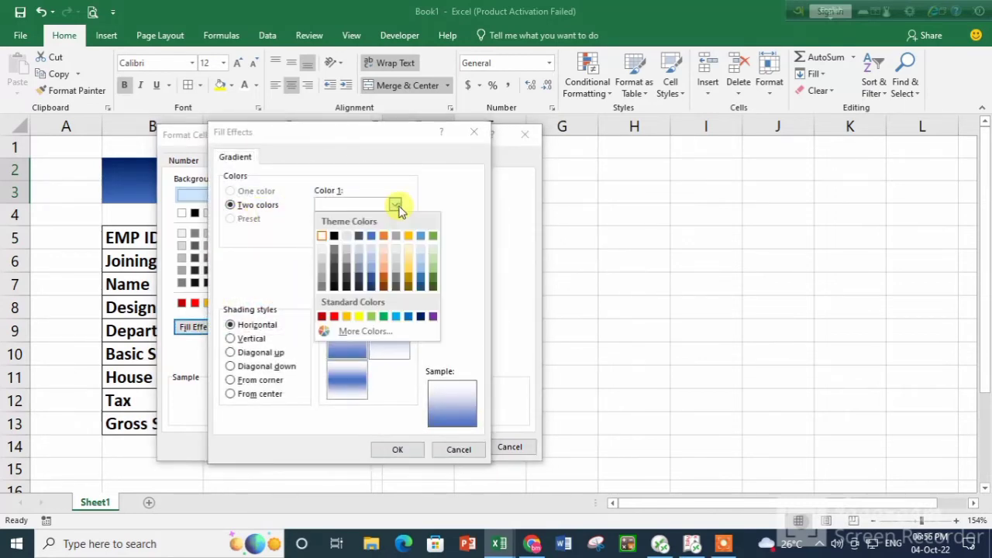
left_click(336, 316)
left_click(394, 205)
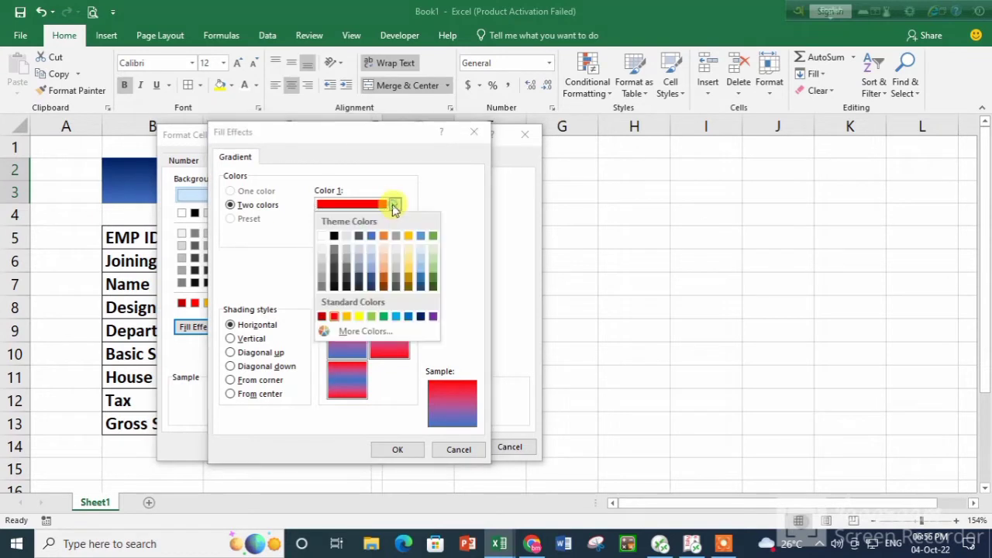
left_click(420, 281)
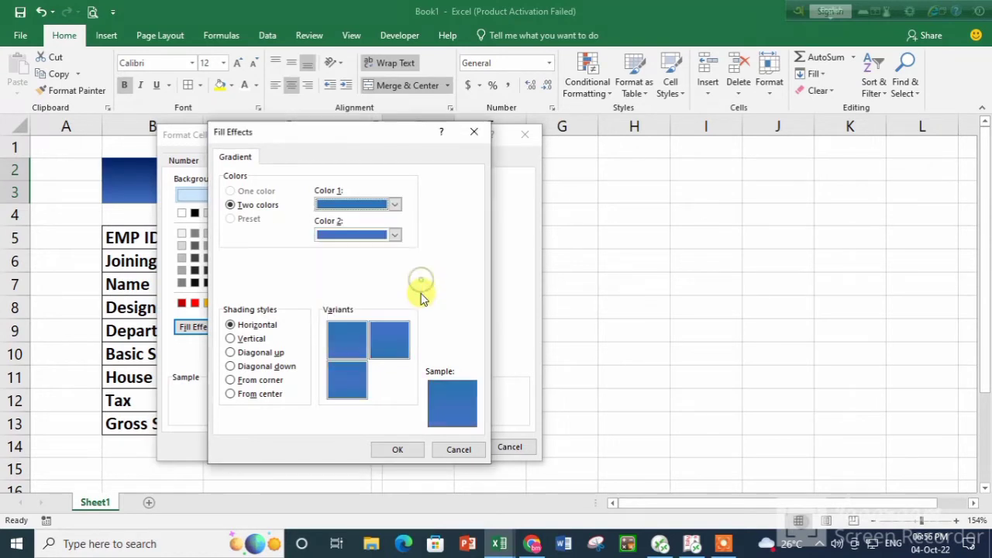
left_click(395, 205)
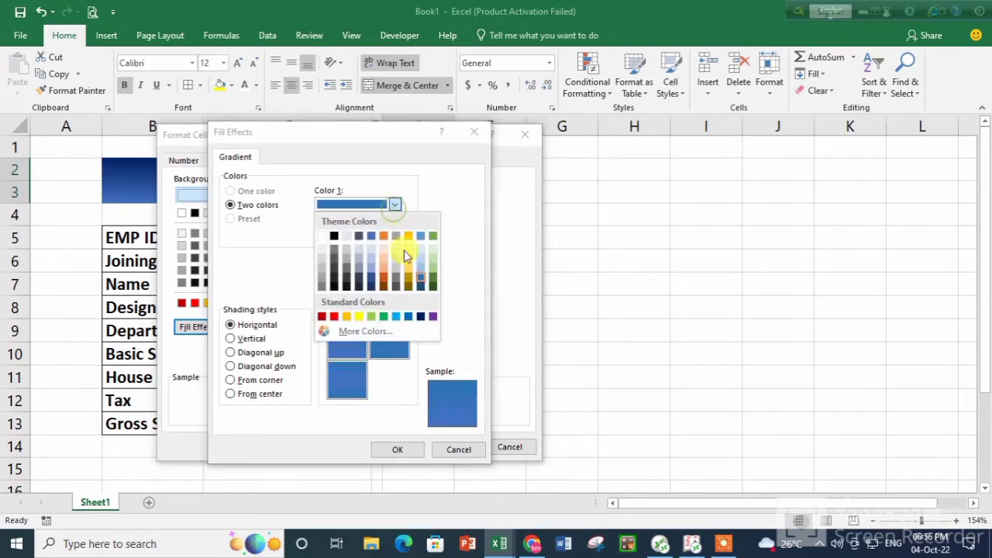
left_click(431, 286)
left_click(394, 205)
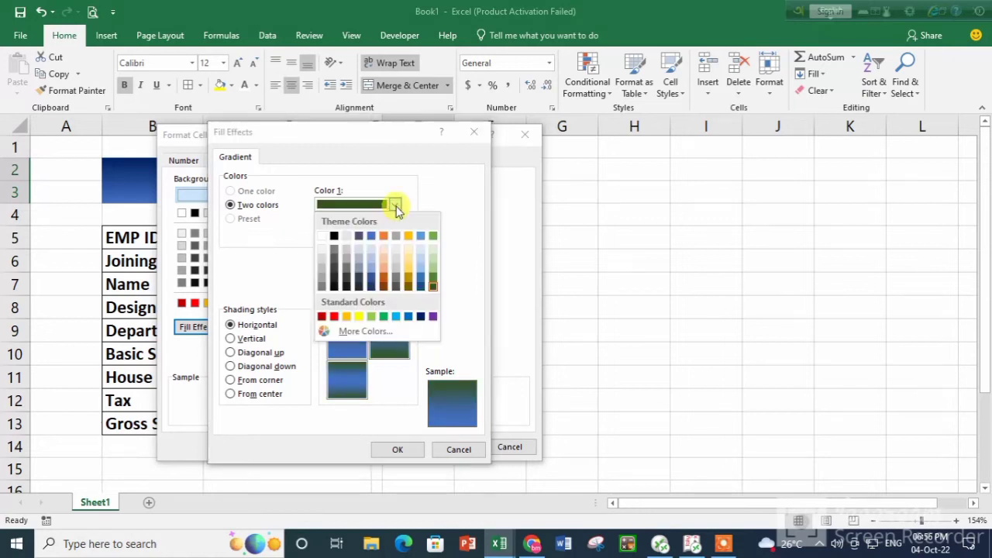
left_click(407, 265)
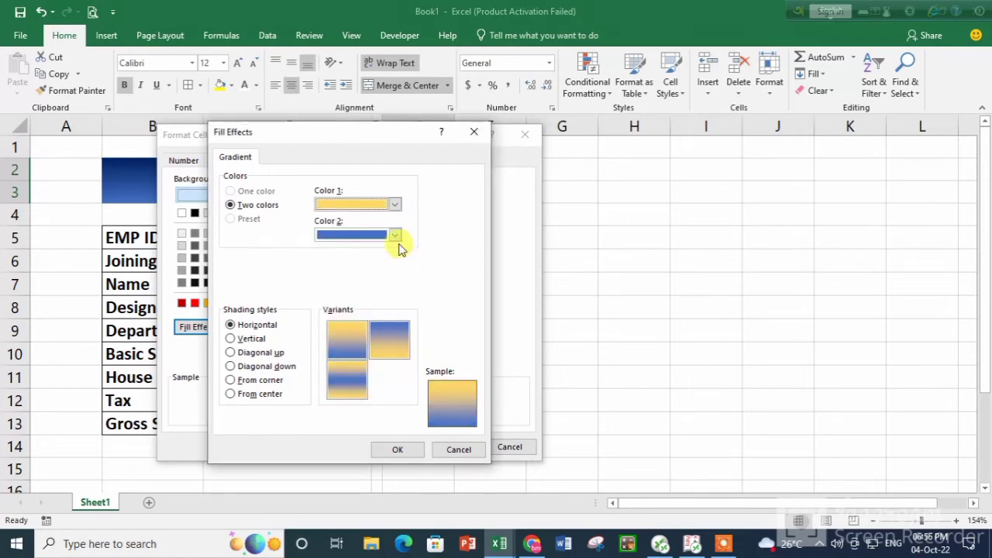
left_click(394, 235)
left_click(392, 220)
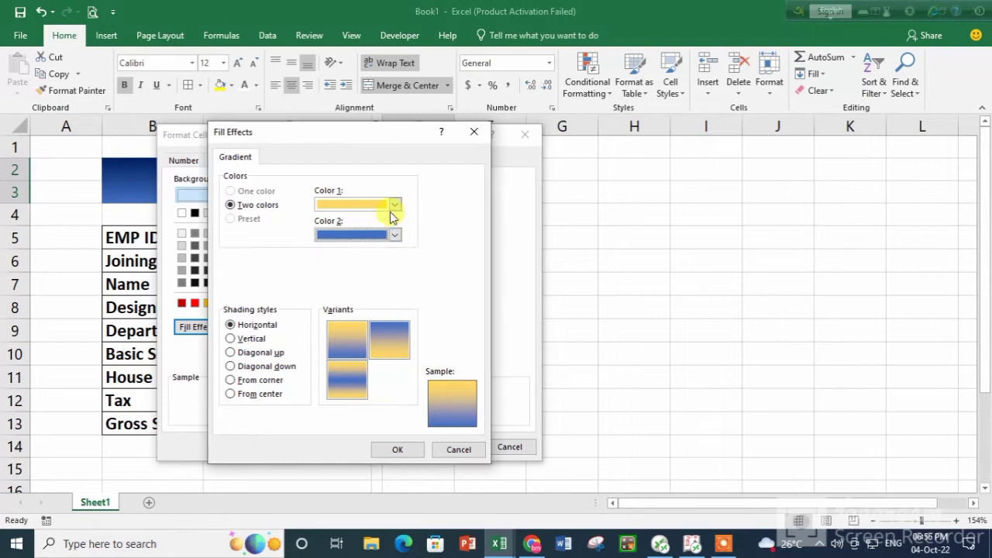
Fill the Last EMP ID cell with a horizontal gradient from dark blue to blue and make its text white.
left_click(395, 204)
left_click(420, 316)
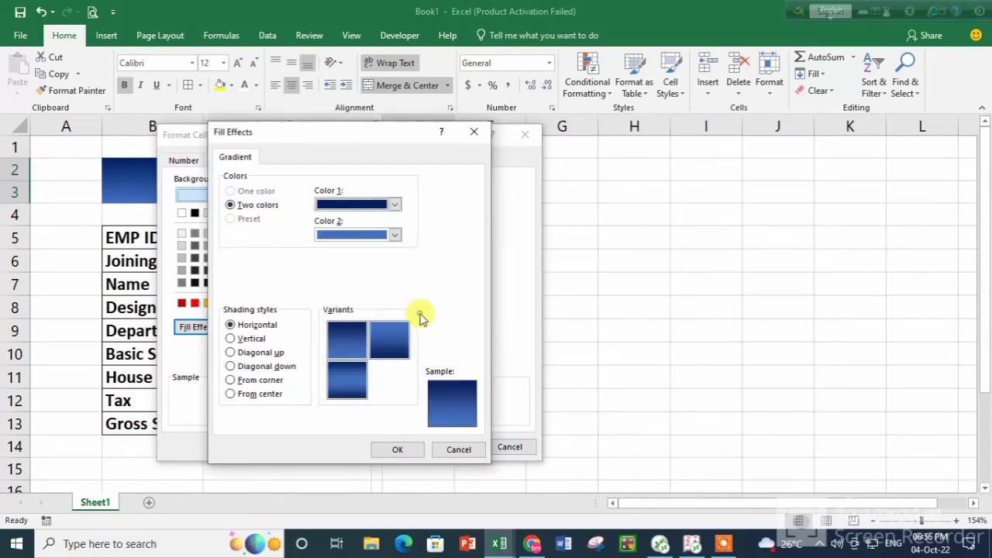
left_click(394, 446)
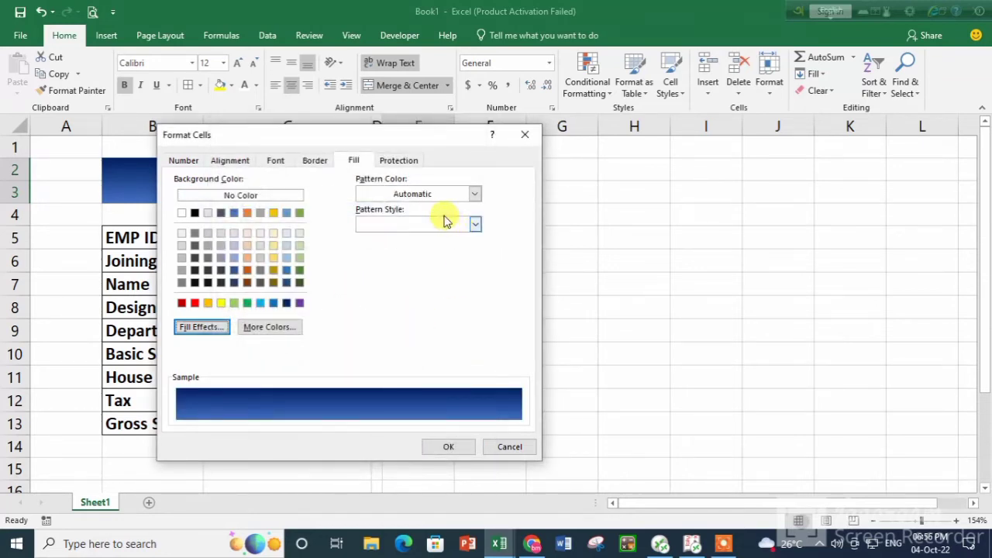
left_click(432, 441)
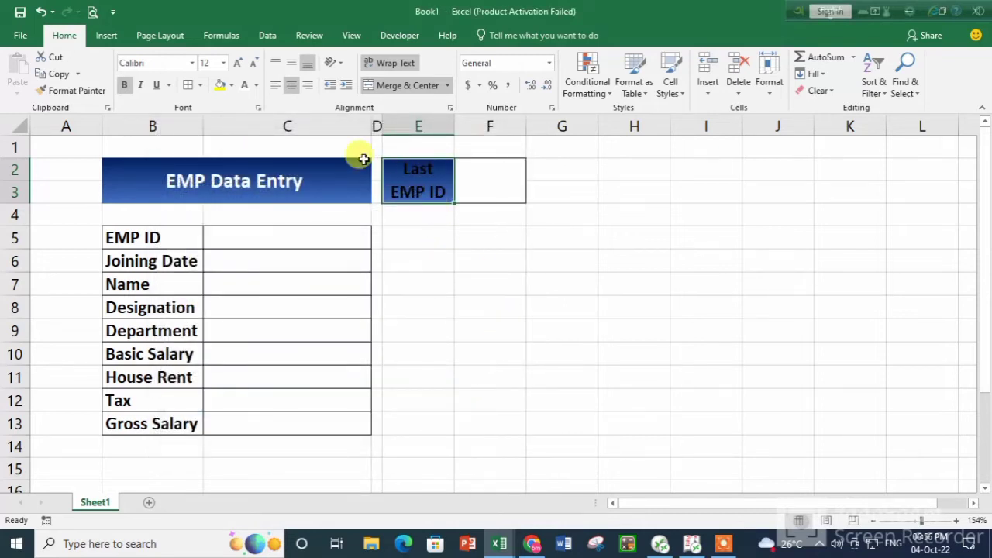
left_click(441, 313)
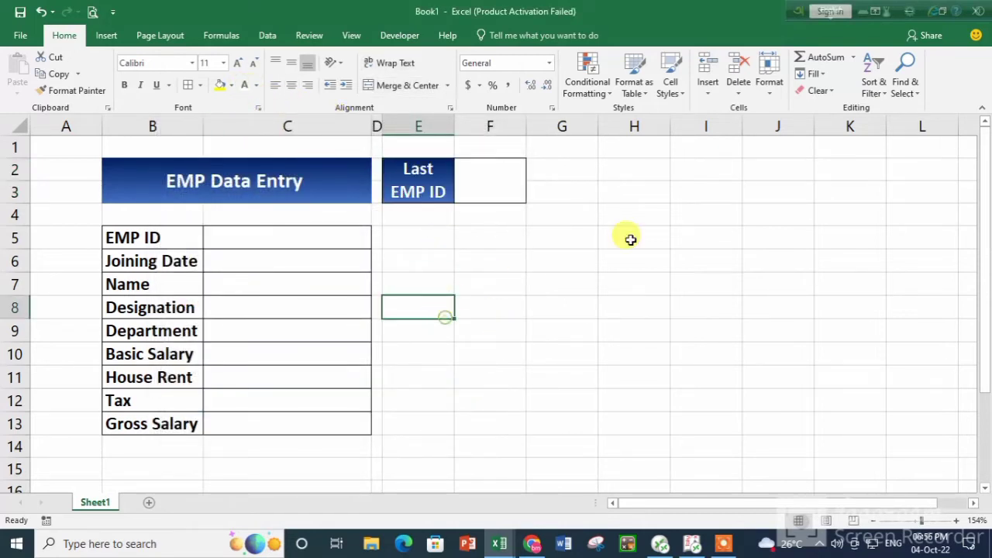
left_click(503, 200)
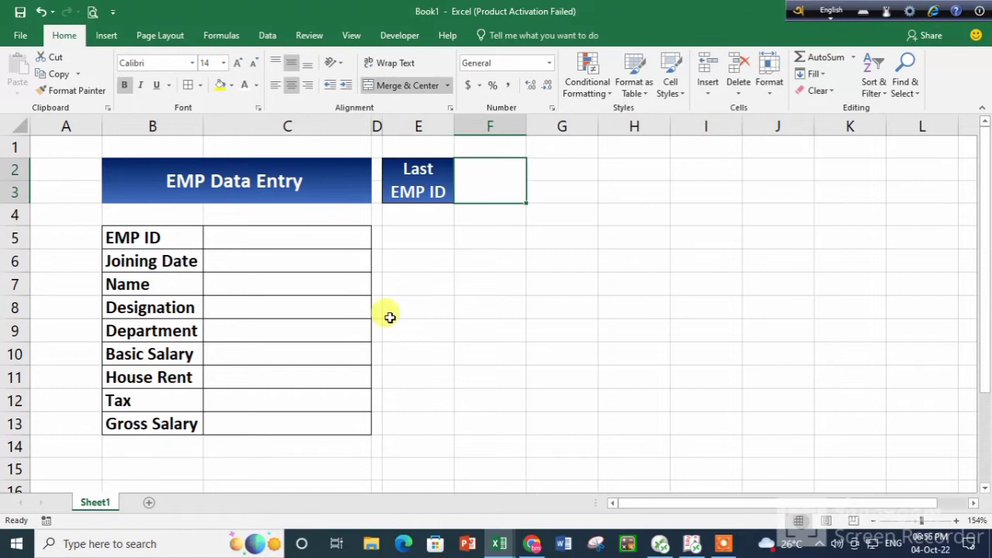
Rename Sheet1 as Data Entry and add a new worksheet after it.
double_click(95, 502)
type("Data Entry")
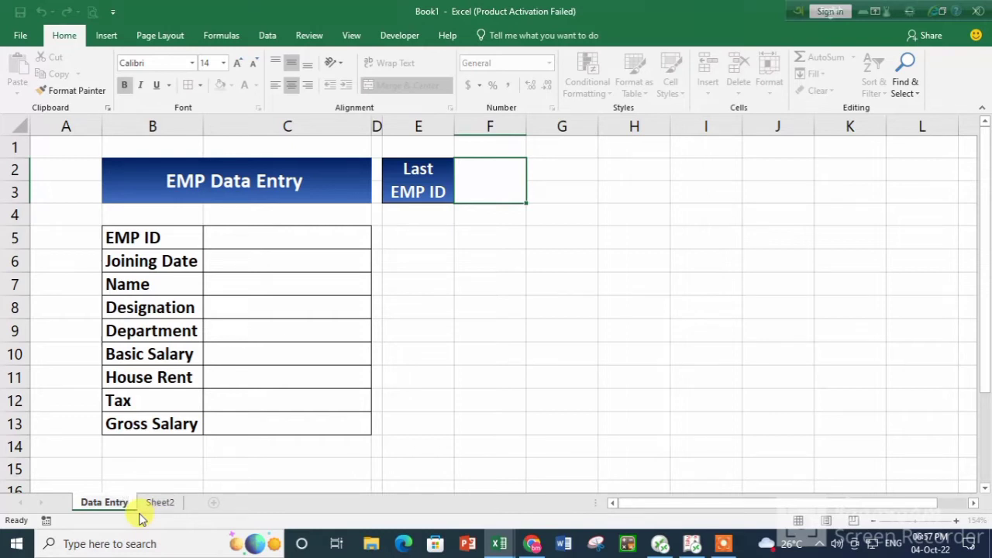
key("Return")
Rename the new Sheet2 as Data list.
right_click(152, 503)
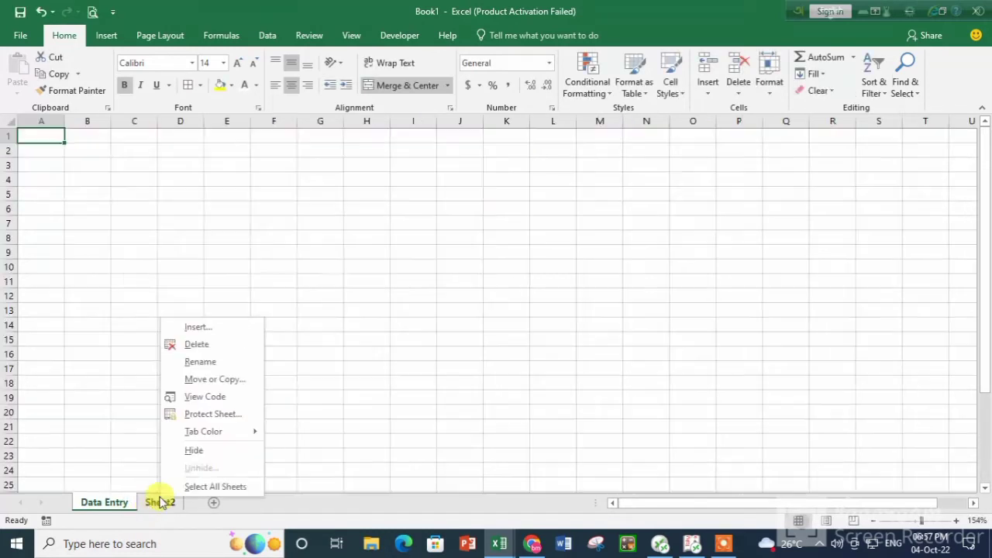
left_click(217, 361)
type("Data list")
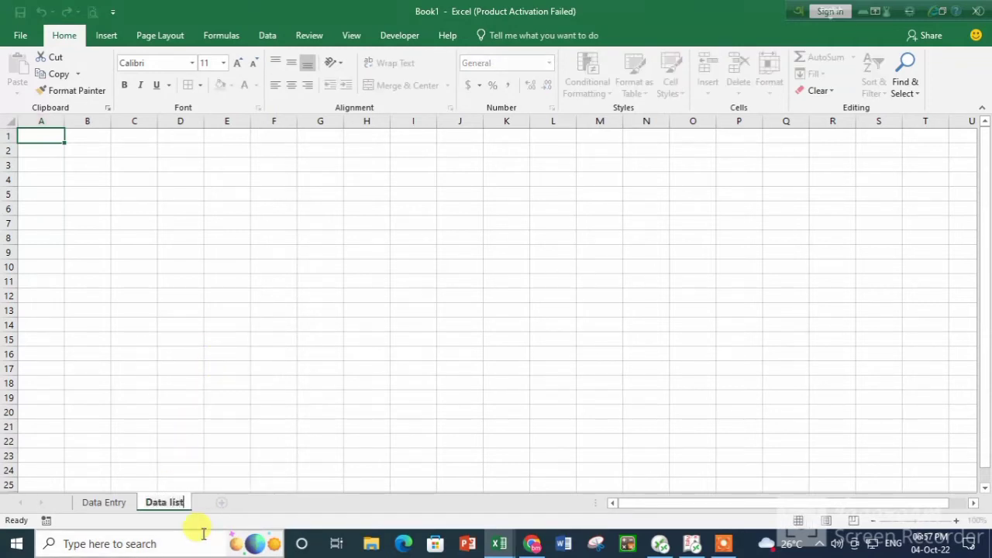
left_click(410, 427)
Copy the field labels in B5:B13 of Data Entry and paste them transposed into Data list starting at cell B5.
left_click(112, 502)
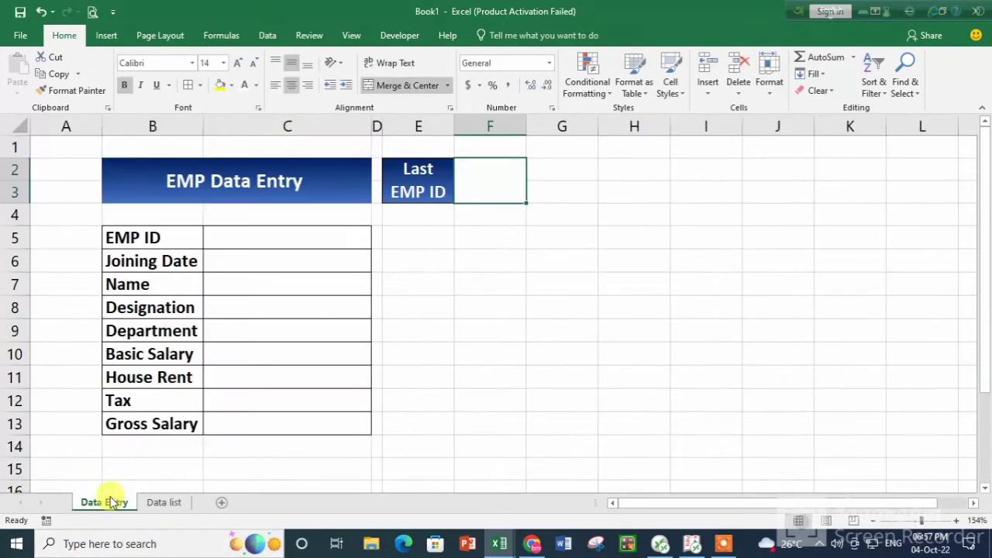
left_click_drag(159, 237, 171, 410)
key("ctrl+c")
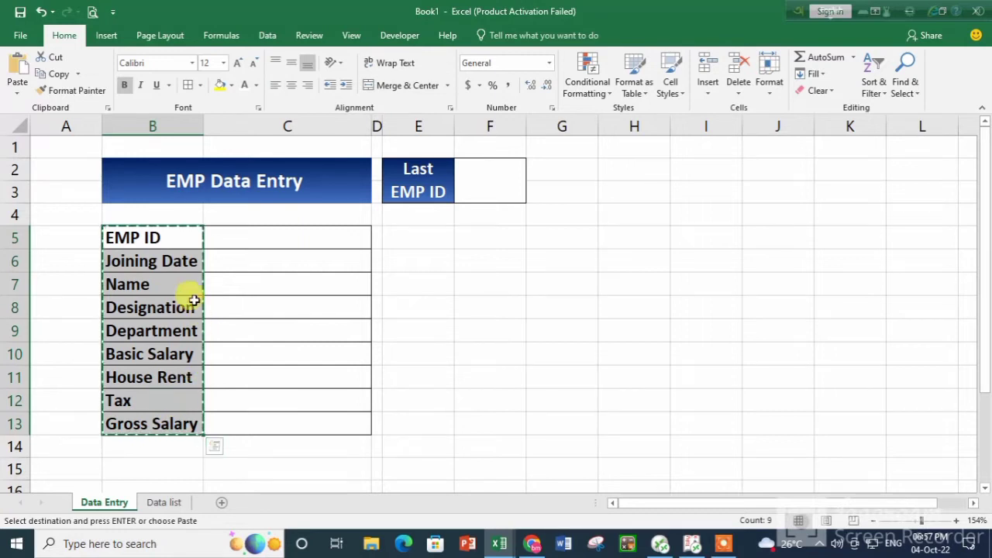
left_click(162, 502)
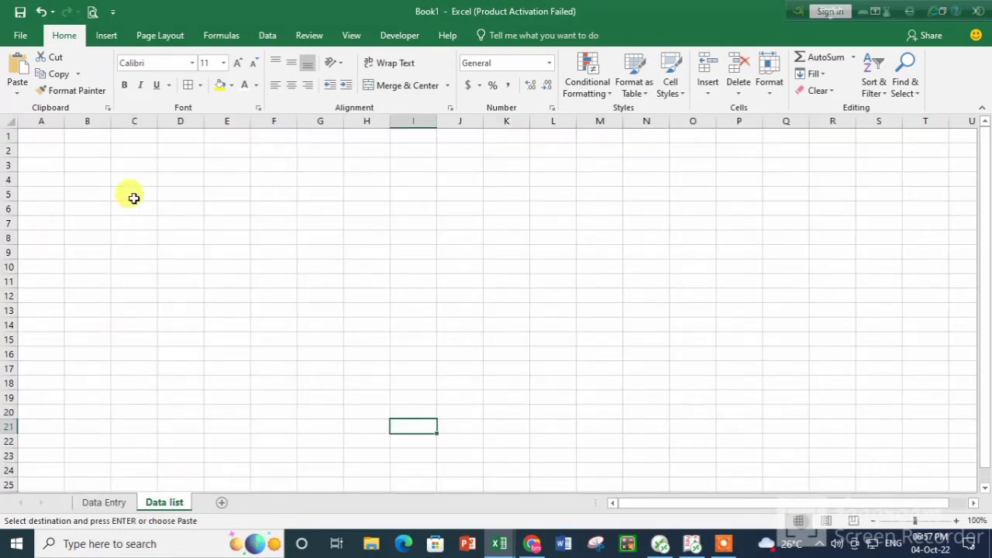
right_click(101, 181)
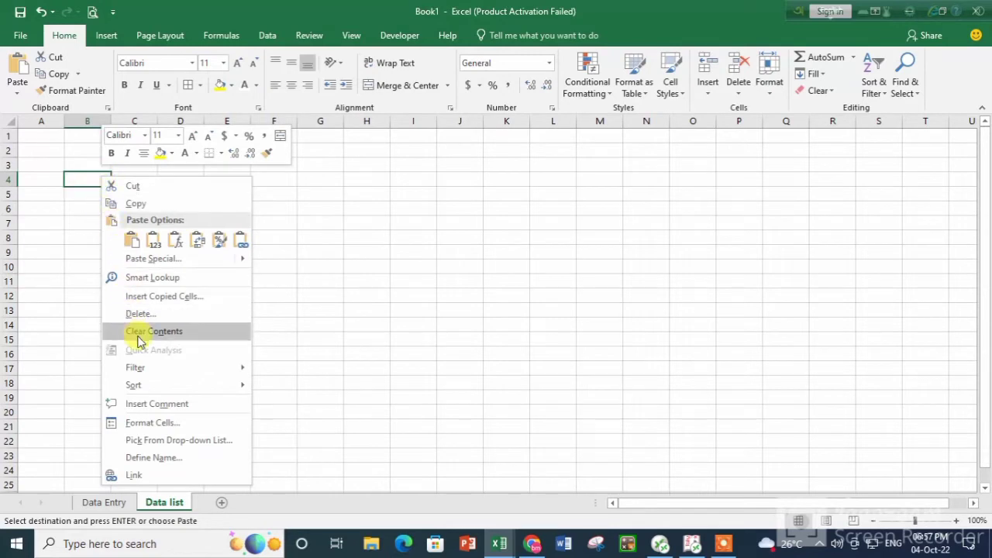
left_click(77, 193)
left_click(78, 193)
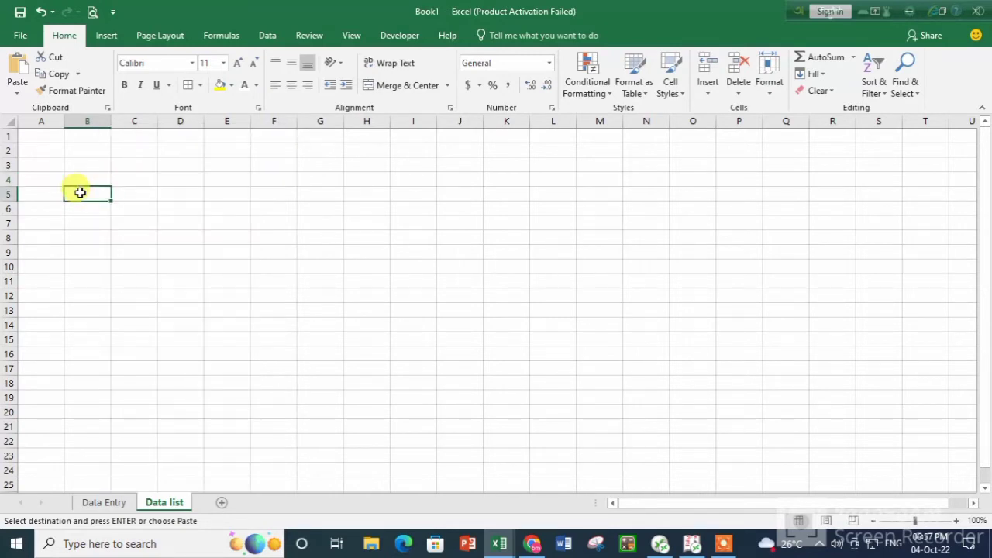
right_click(82, 194)
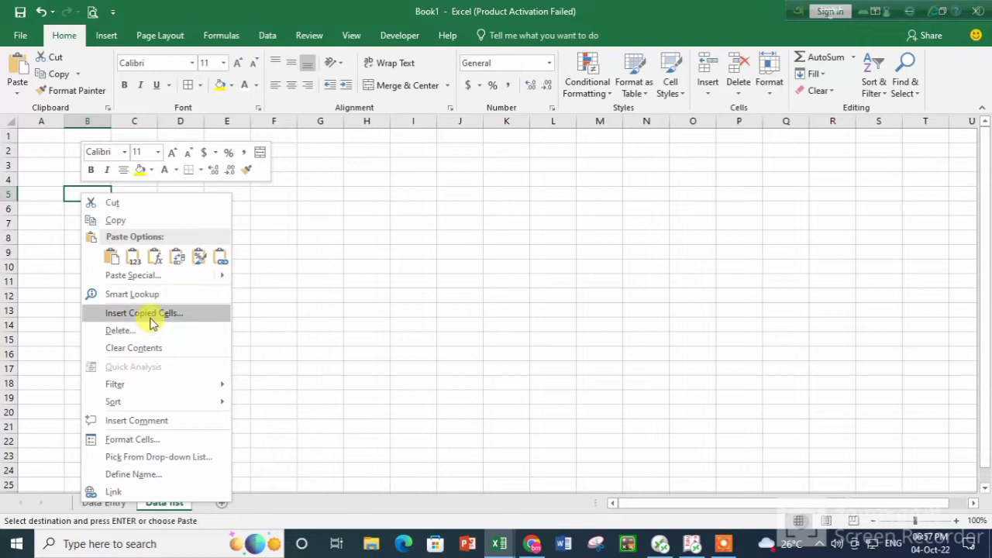
left_click(133, 275)
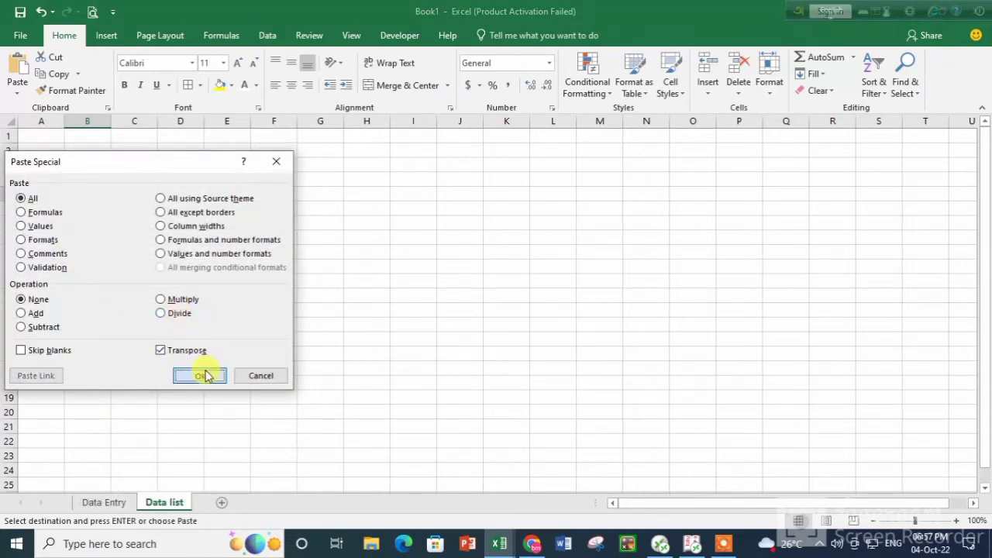
left_click(202, 374)
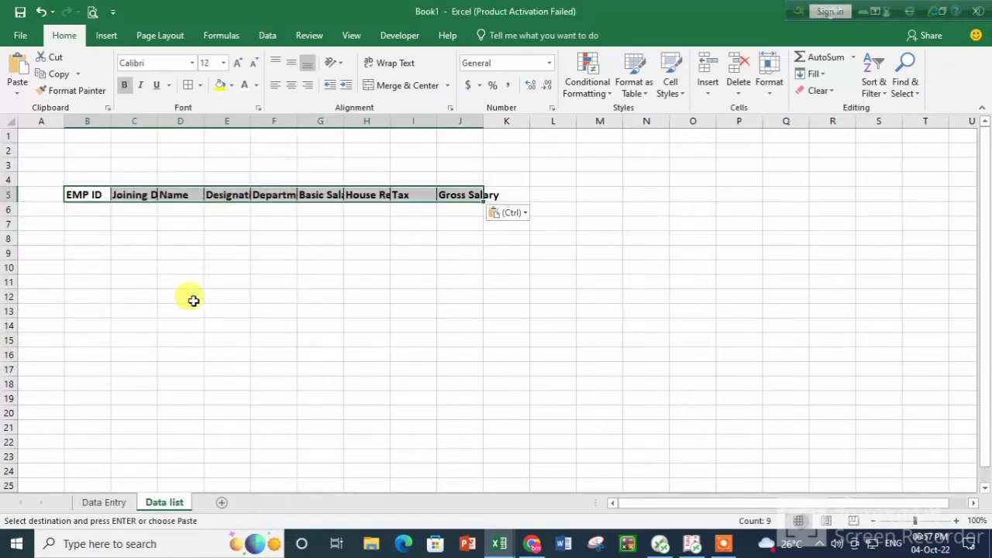
Autofit the EMP ID and Joining Date columns on Data list and widen the Name and Designation columns.
double_click(111, 121)
double_click(150, 121)
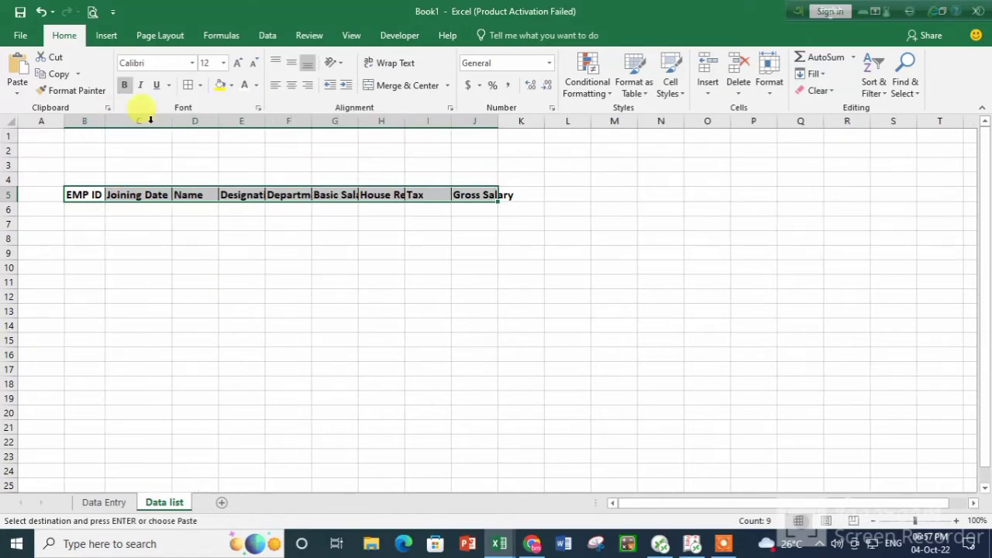
left_click(158, 121)
left_click_drag(218, 118, 324, 121)
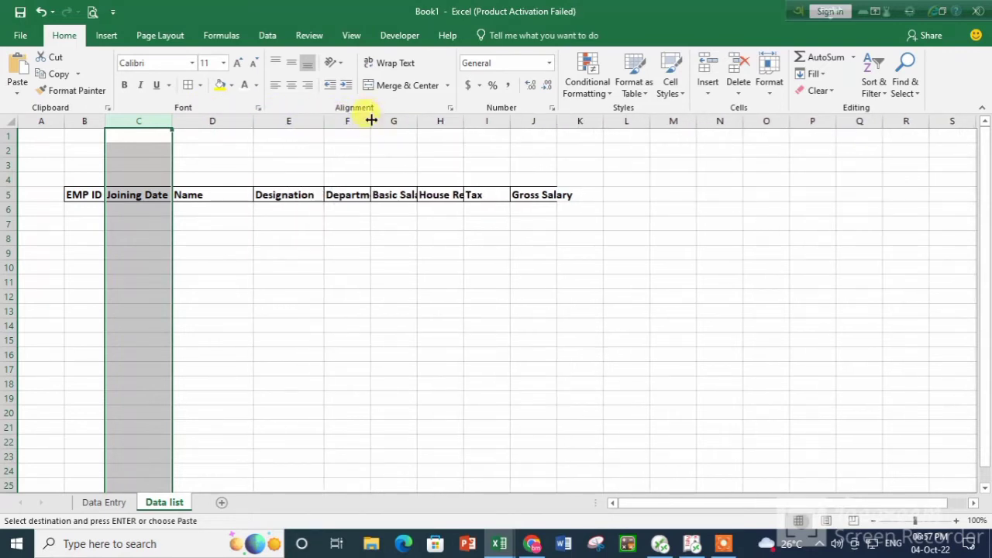
Autofit the Department, Basic Salary, House Rent and Gross Salary columns and slightly widen the Tax column.
double_click(369, 122)
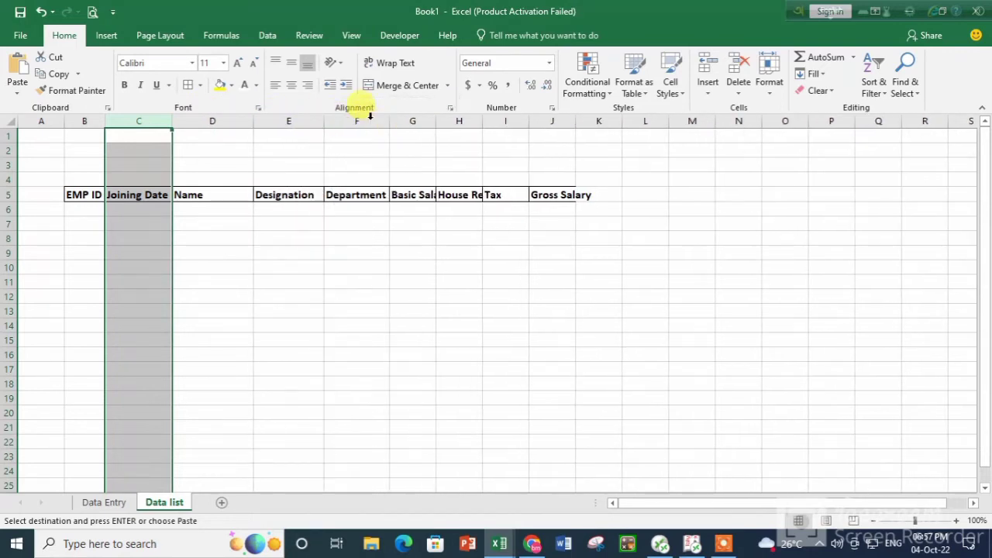
double_click(439, 122)
left_click(506, 120)
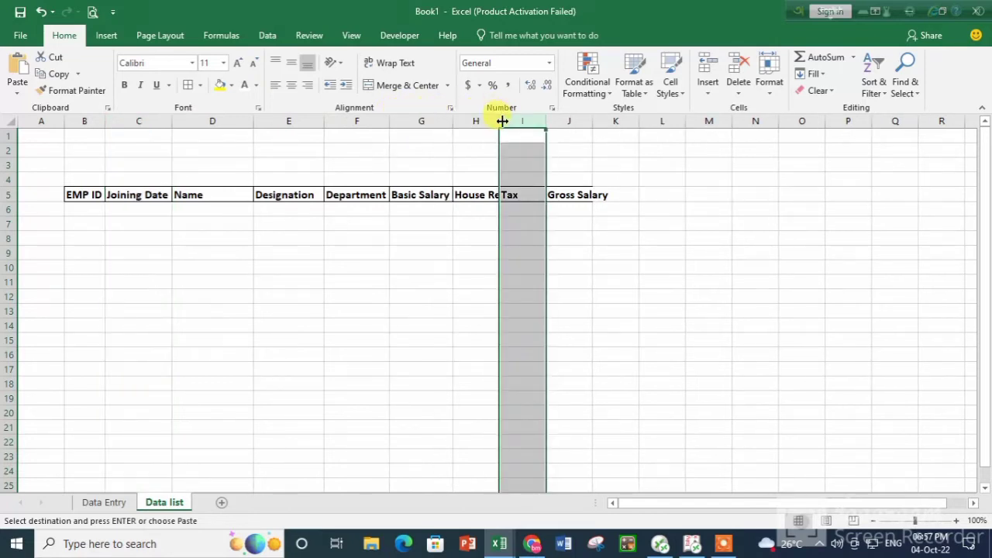
double_click(502, 121)
left_click_drag(564, 126, 569, 124)
double_click(615, 122)
left_click(597, 209)
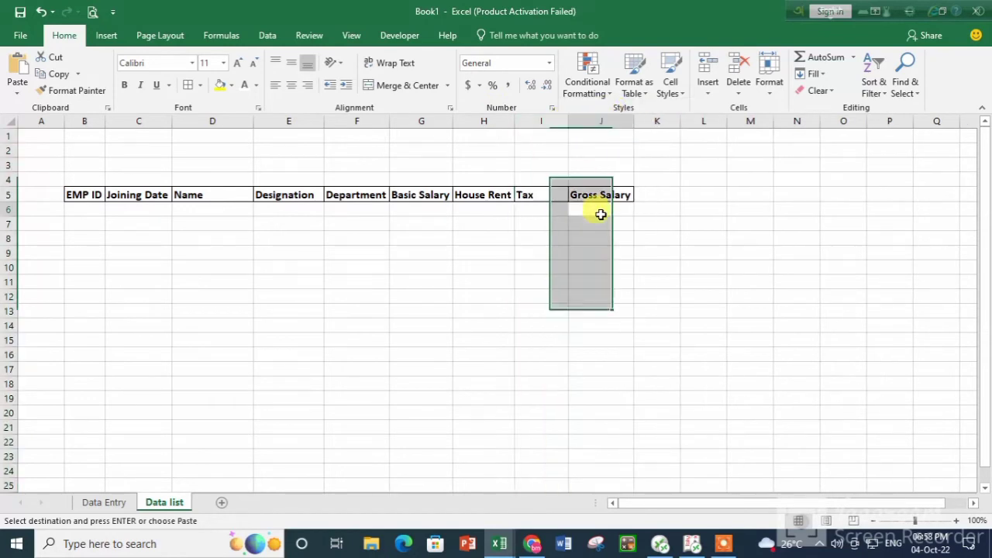
Convert the range B5:J11 on Data list into a table whose first row holds the headers.
left_click_drag(95, 194, 605, 283)
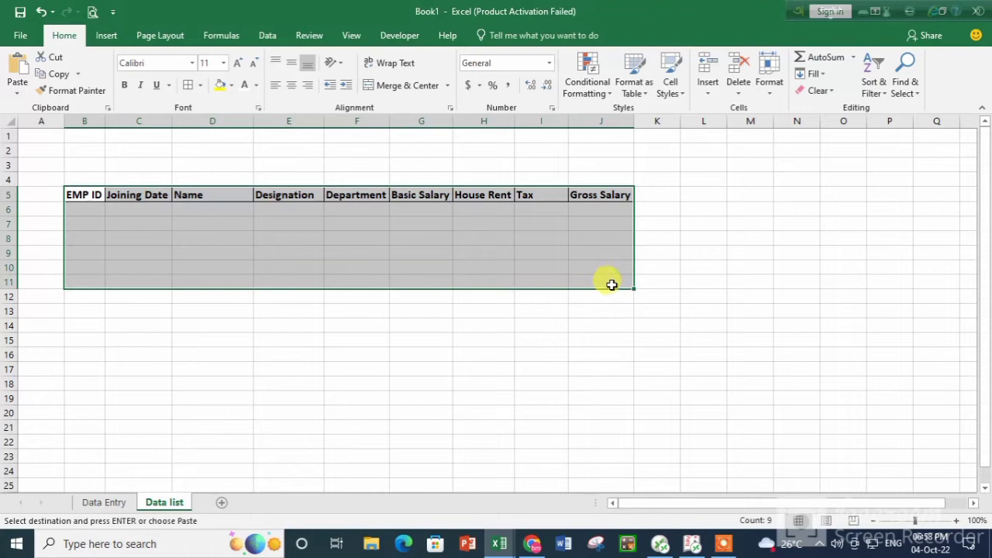
key("ctrl+v")
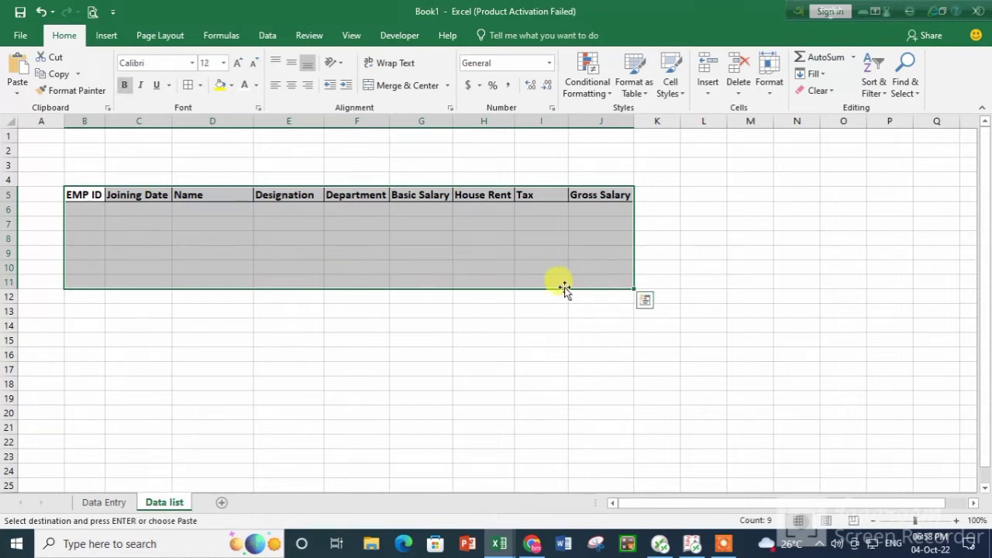
key("ctrl+t")
left_click(299, 304)
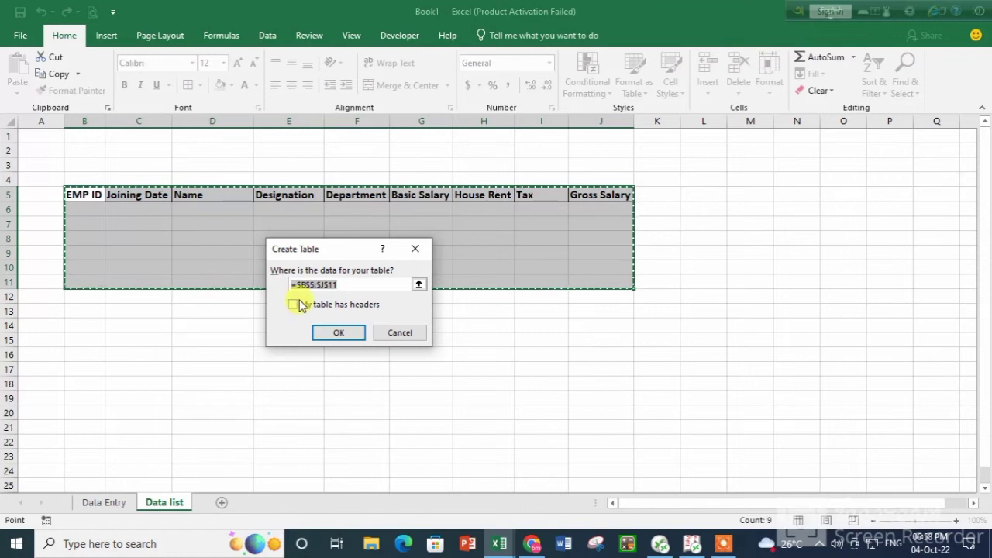
left_click(341, 332)
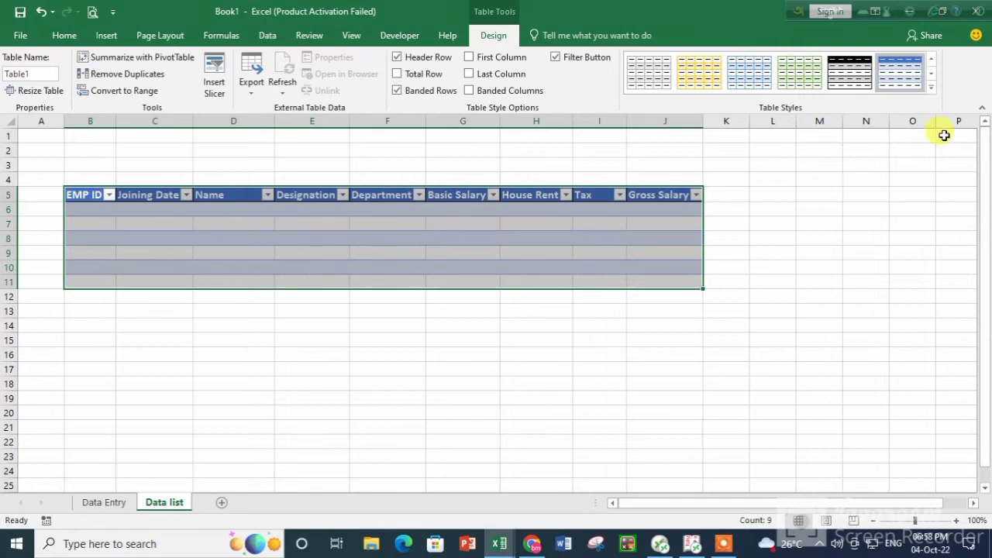
Apply the orange medium table style with banded rows to the Data list table.
left_click(932, 92)
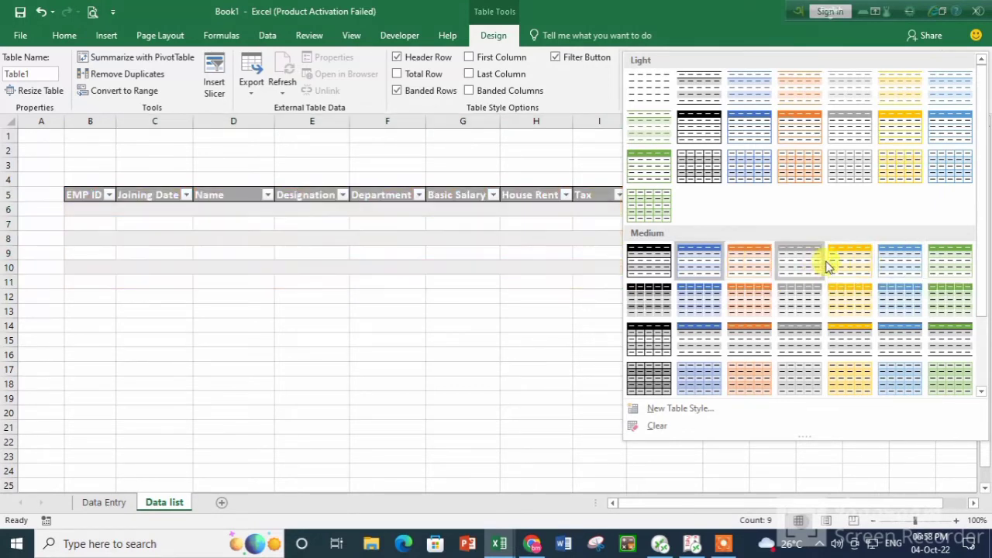
left_click(768, 268)
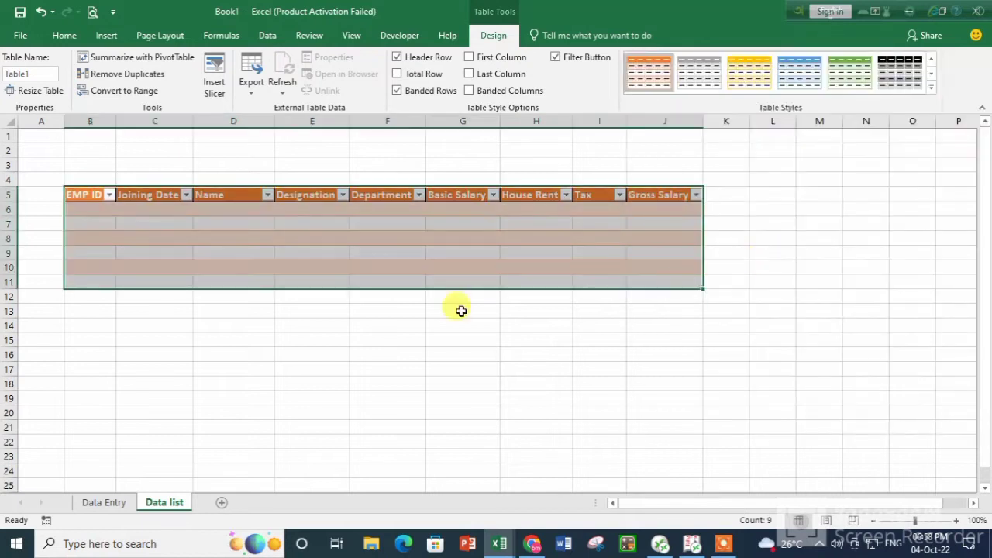
left_click(460, 310)
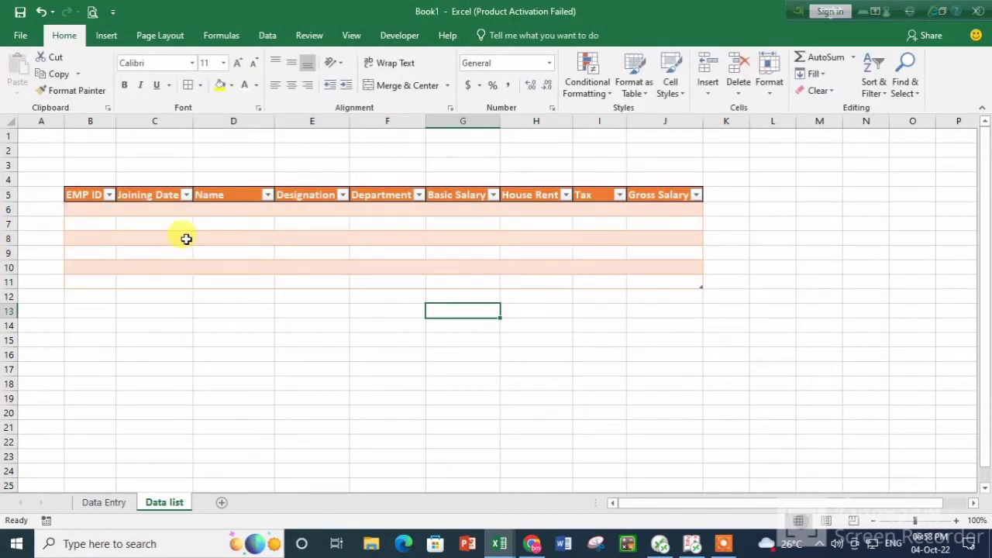
Slightly widen the EMP ID, Department and Designation columns on Data list and make the Name column noticeably wider.
left_click_drag(117, 132, 117, 128)
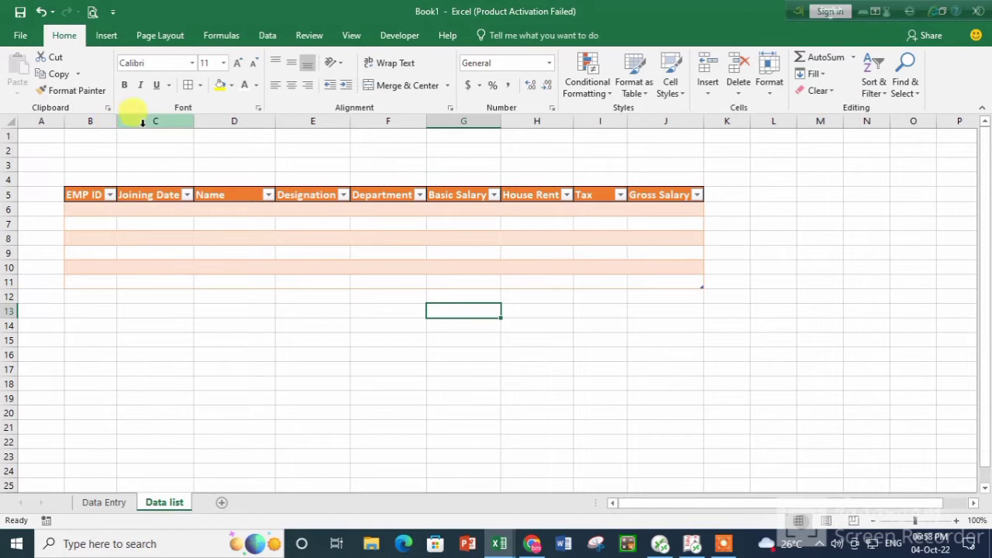
left_click_drag(426, 130, 427, 126)
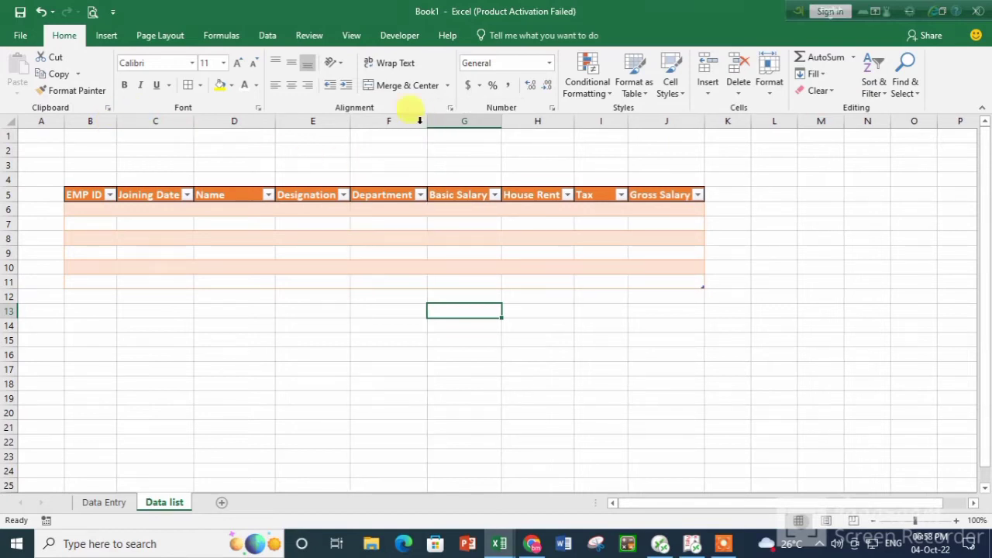
left_click_drag(349, 121, 349, 118)
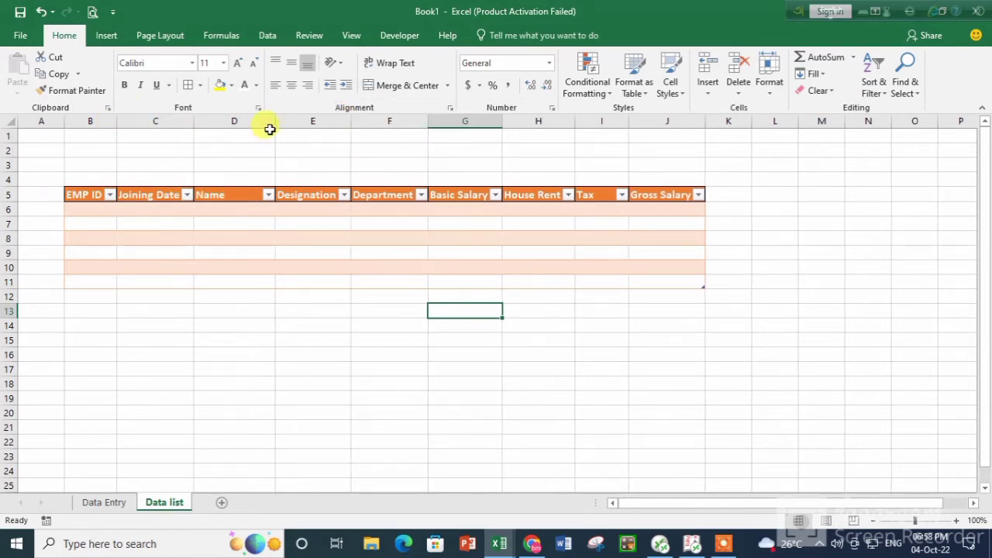
left_click_drag(270, 120, 302, 118)
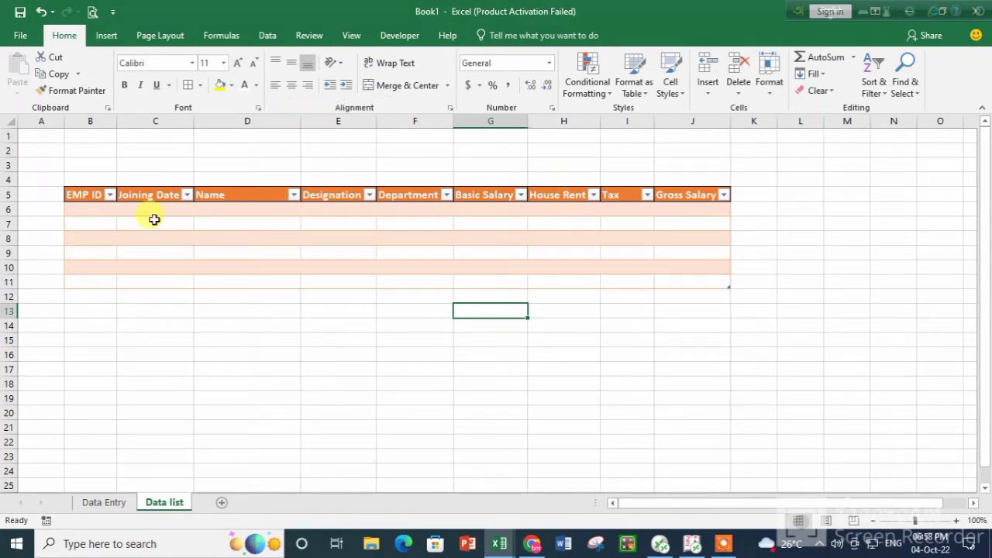
Return to the Data Entry sheet and select the EMP ID entry cell C5.
left_click(92, 504)
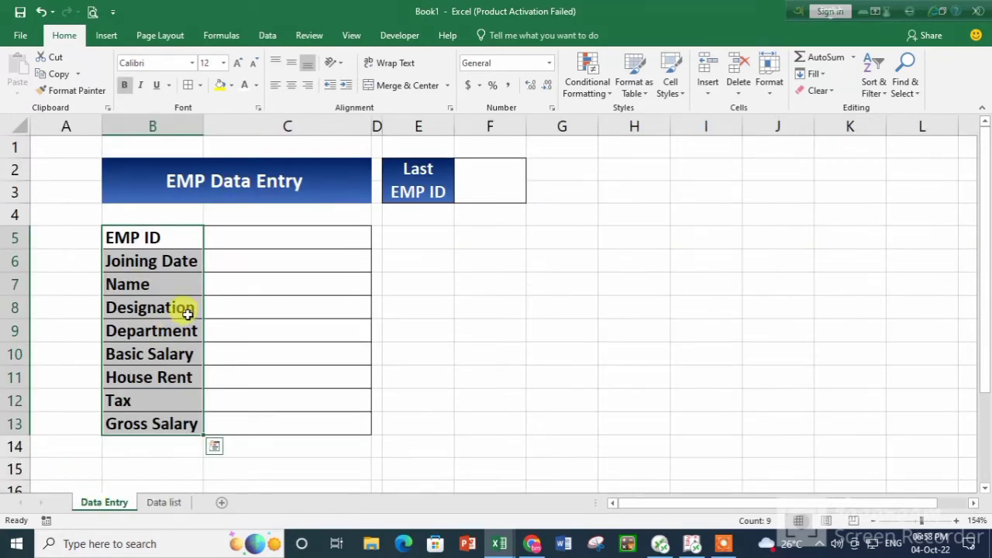
left_click(222, 228)
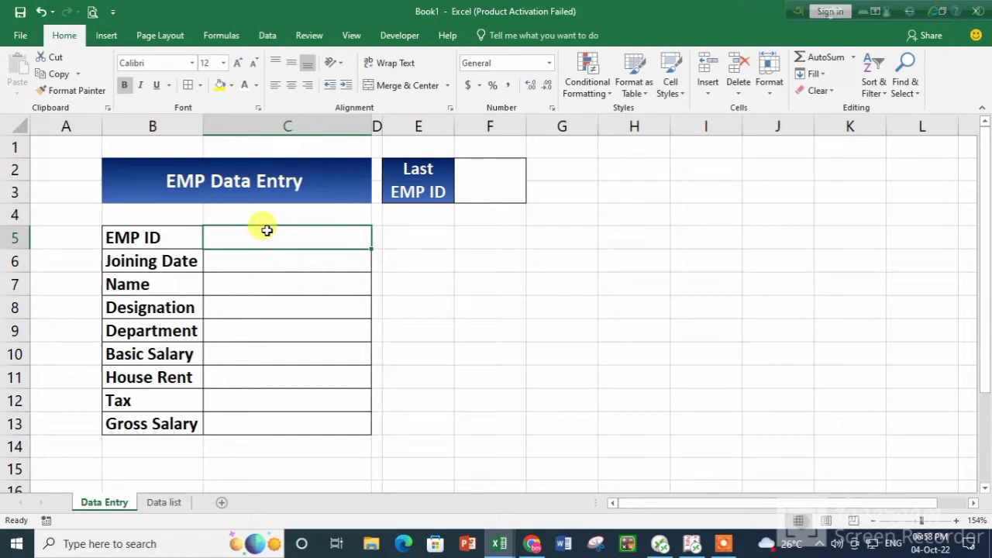
left_click(721, 545)
left_click(512, 521)
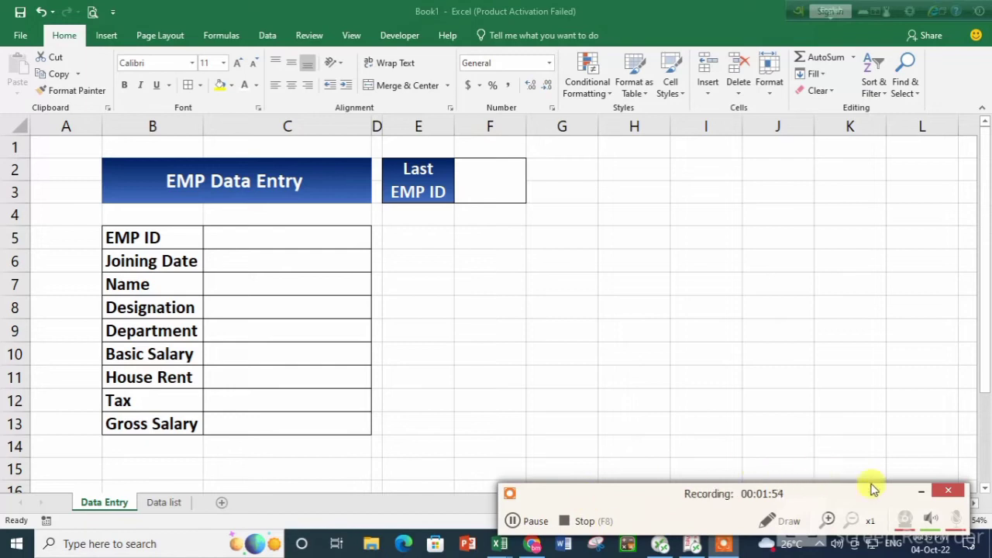
left_click(921, 494)
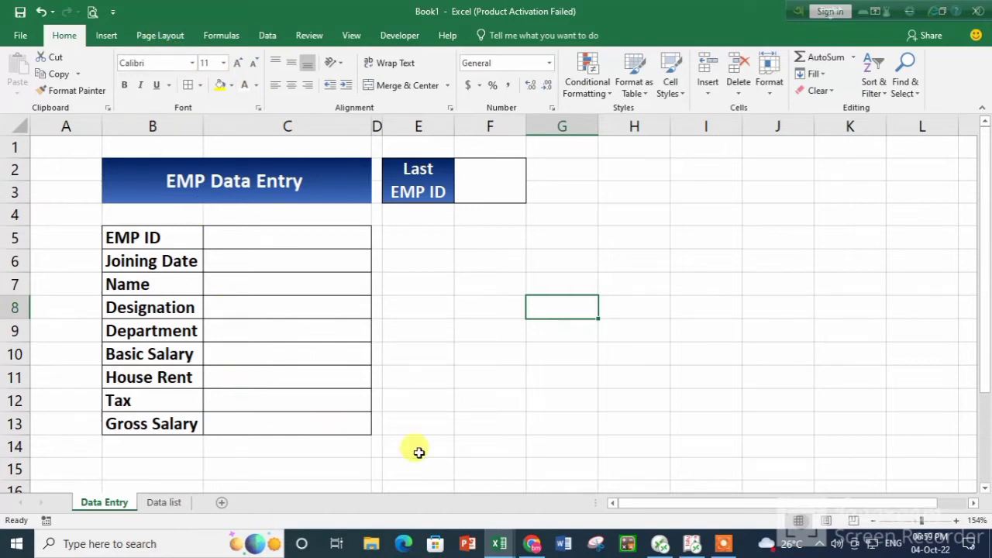
Examine the Save button beneath the Last EMP ID field in the Data entry form workbook and return to Book1.
left_click(502, 546)
left_click(540, 485)
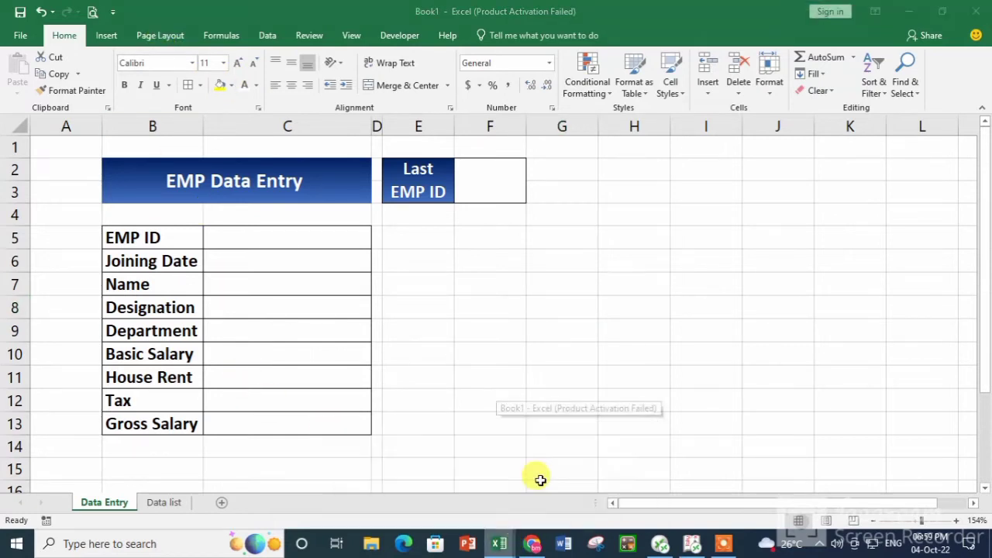
left_click(499, 547)
left_click(461, 472)
left_click(288, 188)
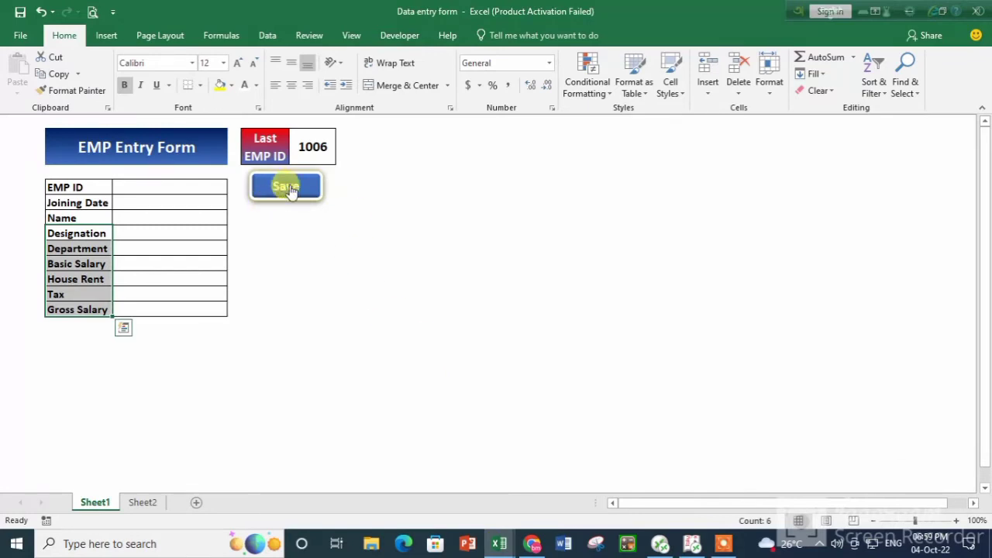
left_click(499, 545)
left_click(545, 503)
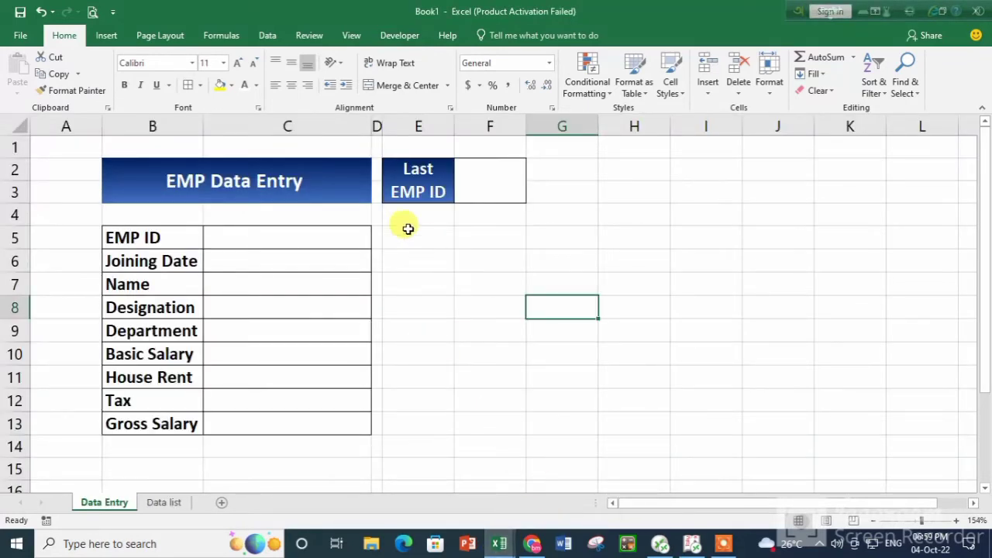
Draw a rounded rectangle about 0.36" high and 0.81" wide just below the Last EMP ID field on Data Entry.
left_click(112, 35)
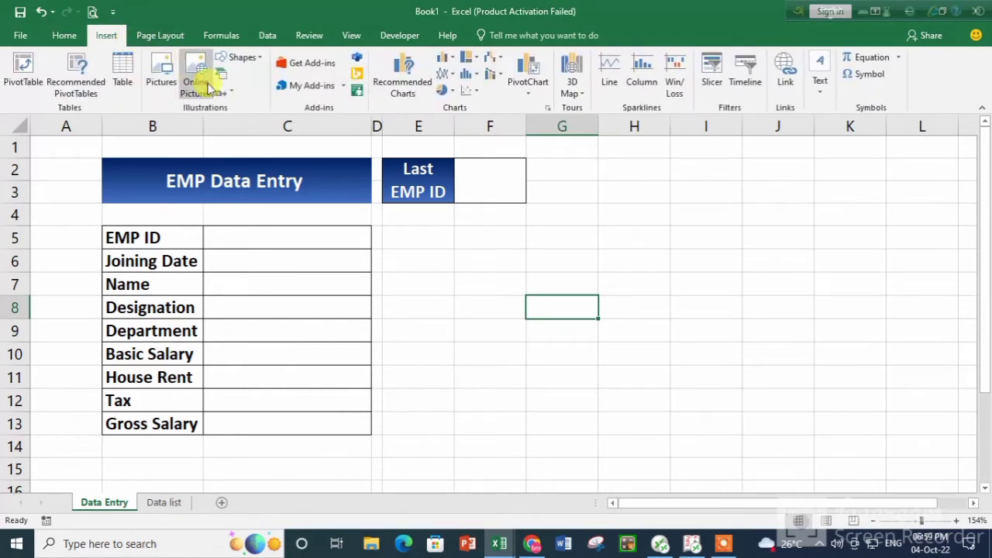
left_click(241, 58)
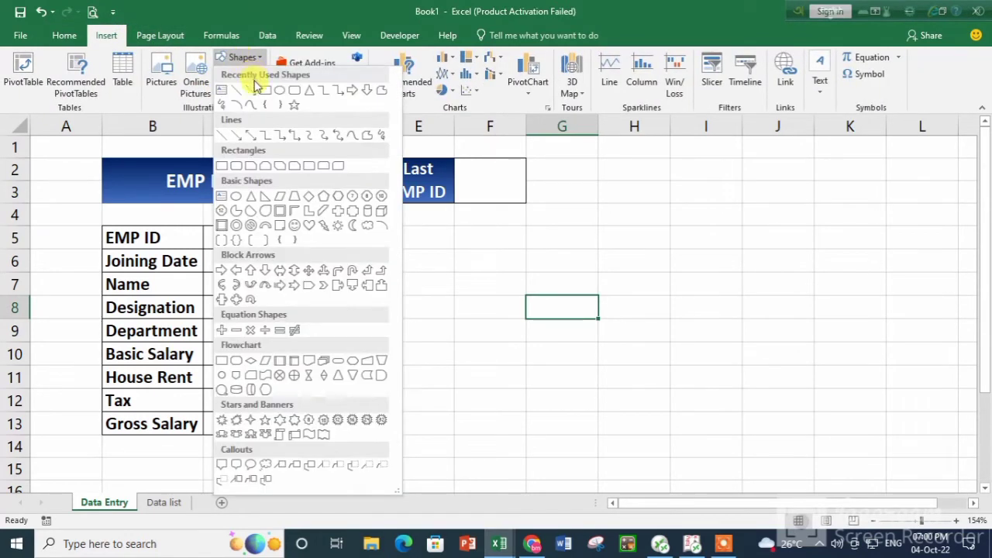
left_click(296, 90)
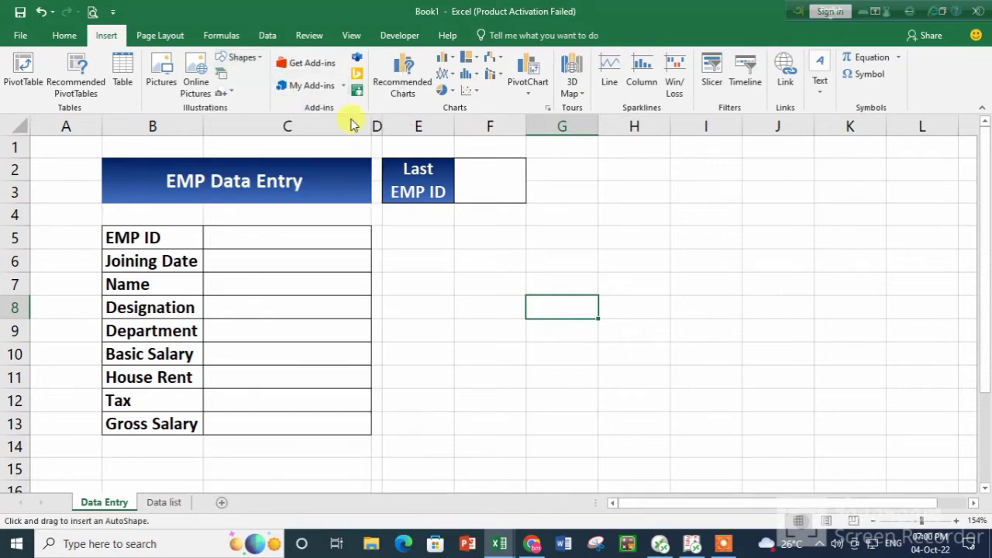
mouse_move(446, 229)
left_mouse_down()
mouse_move(475, 252)
mouse_move(510, 248)
left_mouse_up()
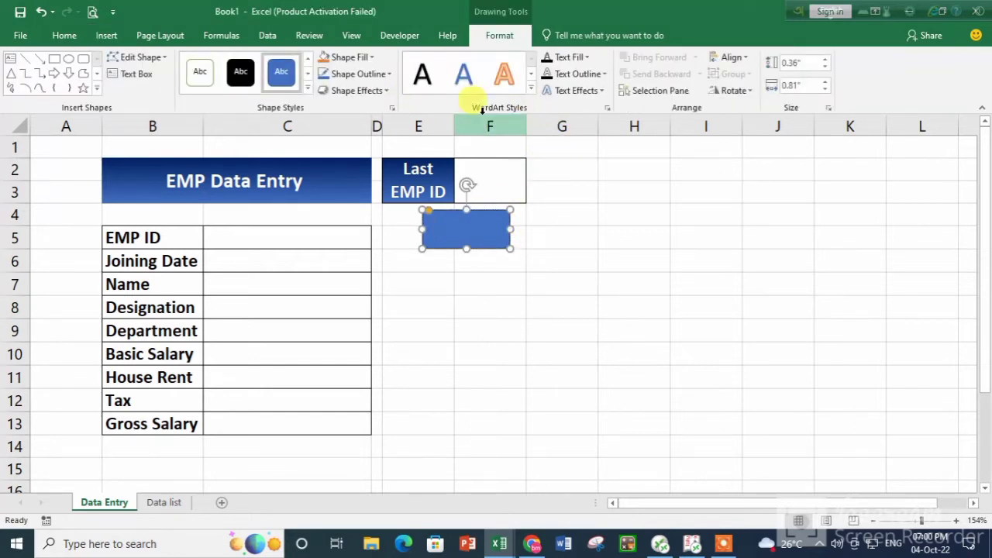
Set the top and bottom text box margins of the rounded rectangle to 0".
left_click(606, 107)
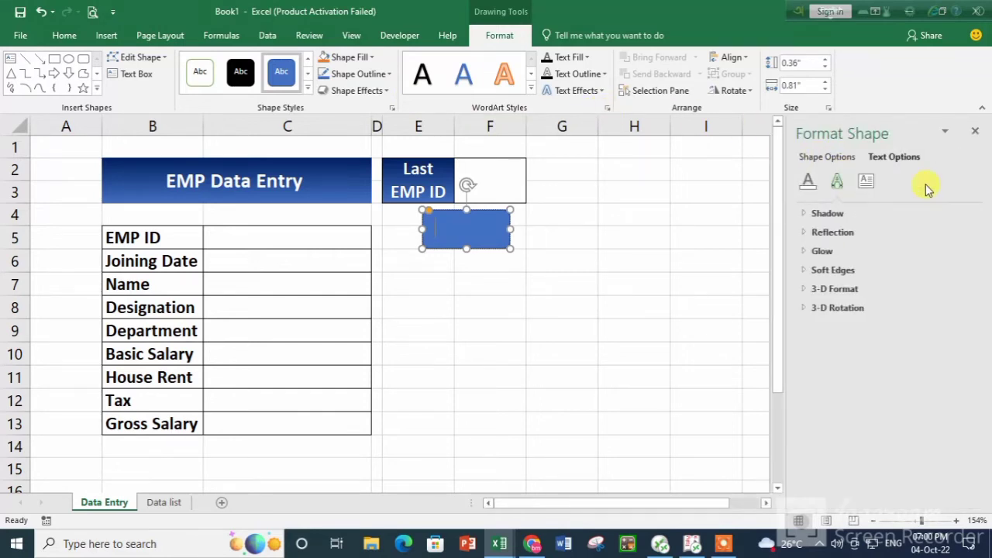
left_click(865, 180)
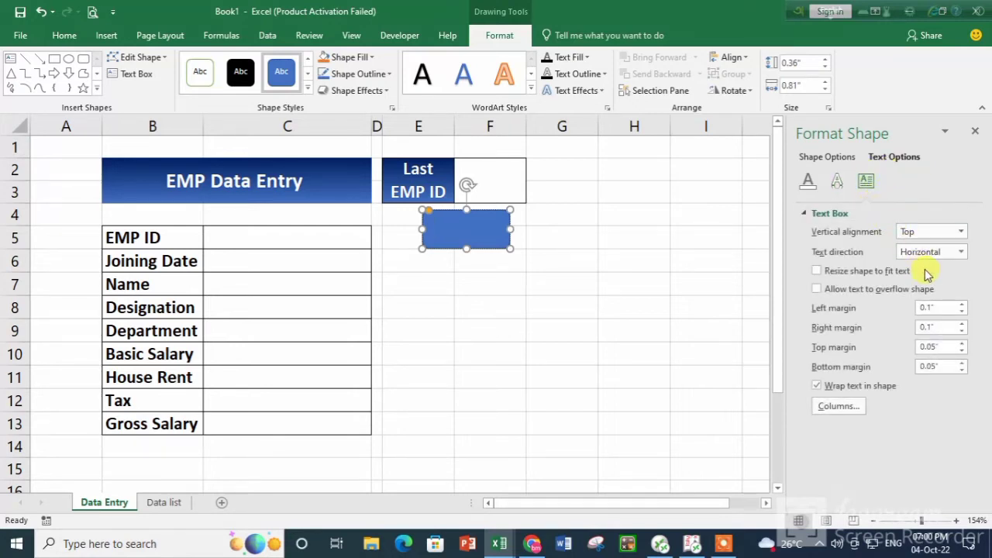
left_click(934, 347)
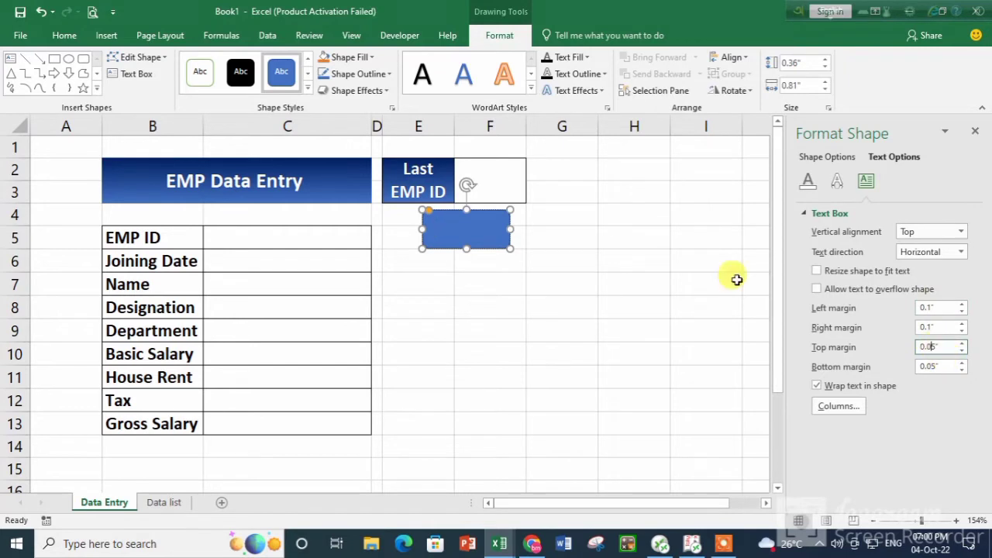
key("BackSpace")
key("BackSpace")
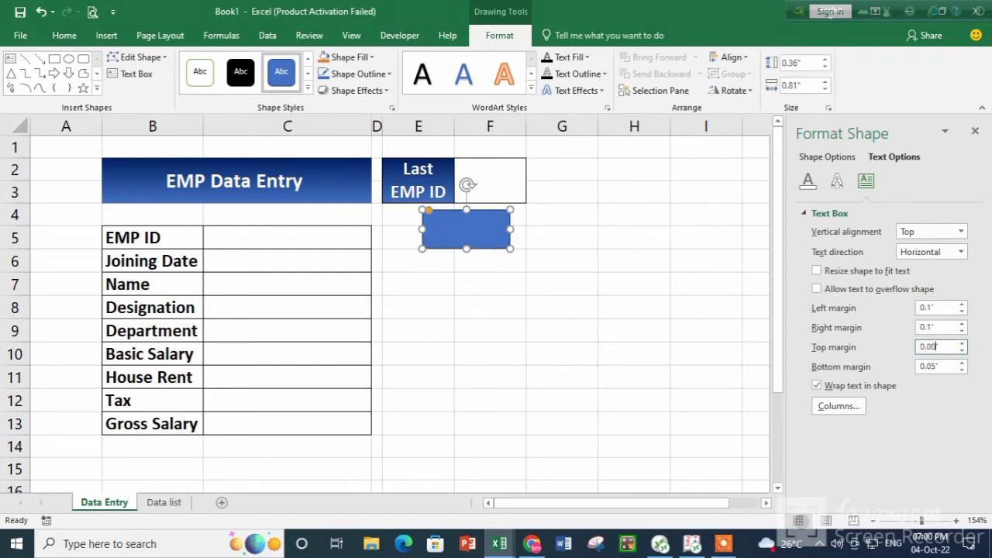
left_click(961, 350)
left_click(961, 371)
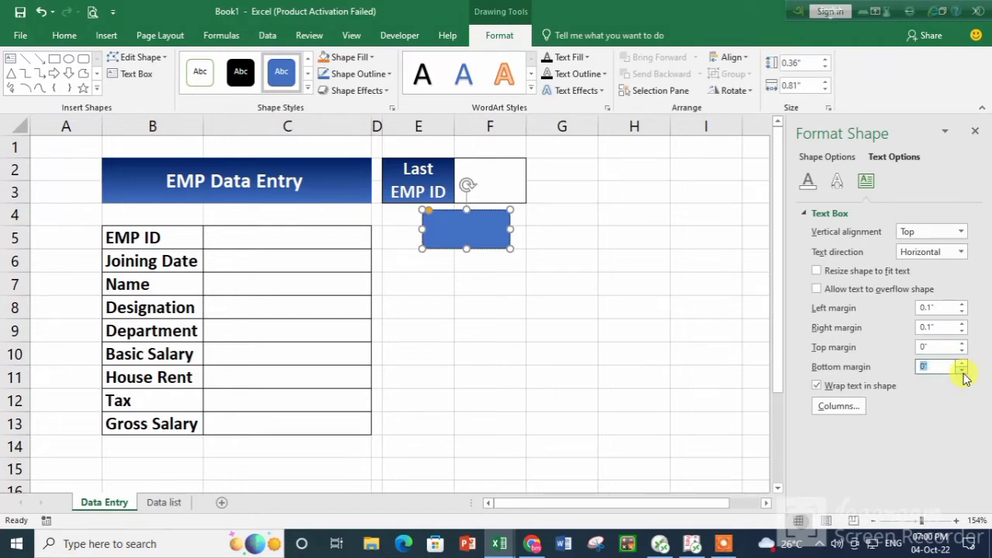
left_click(453, 349)
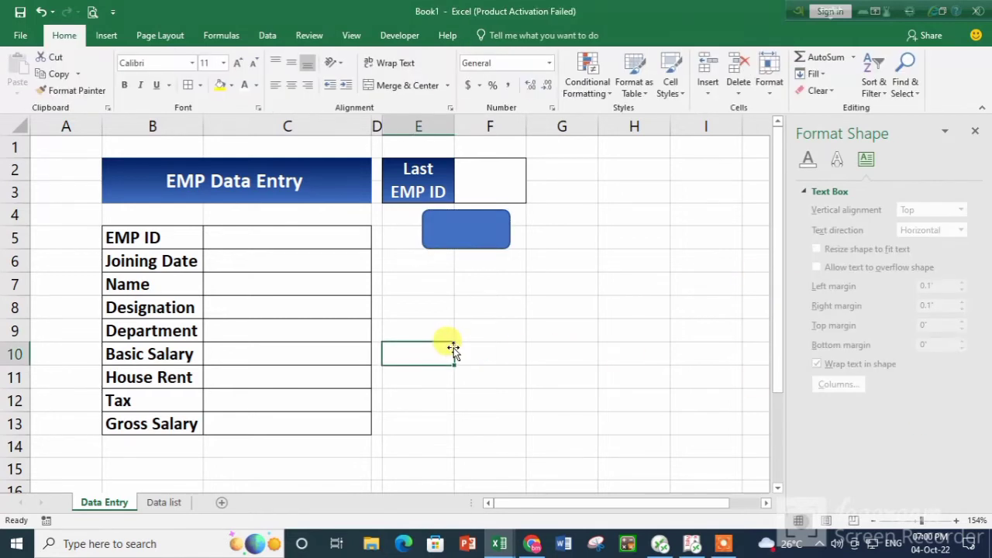
Fully round the corners of the blue rectangle and apply a bevelled preset shape effect to it.
left_click(457, 242)
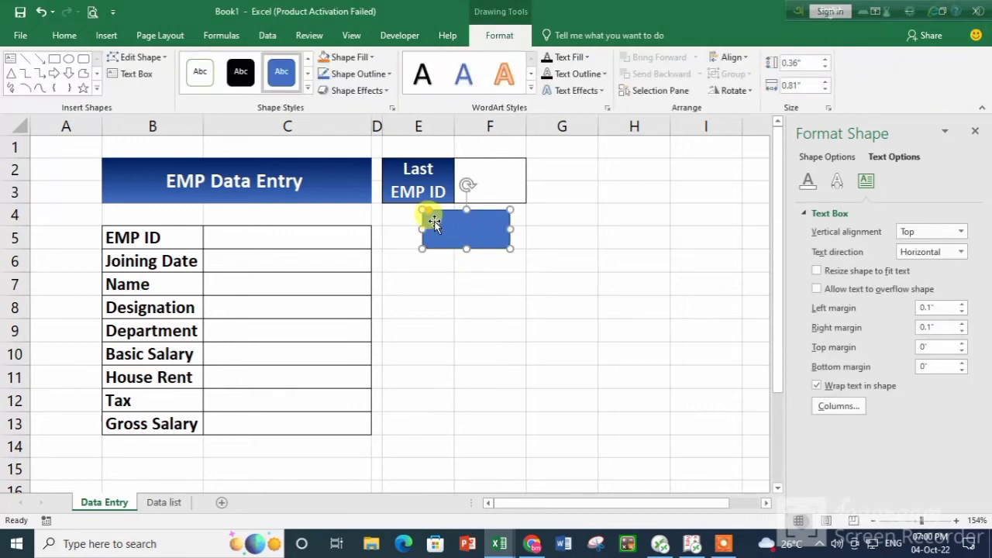
left_click_drag(429, 214, 441, 227)
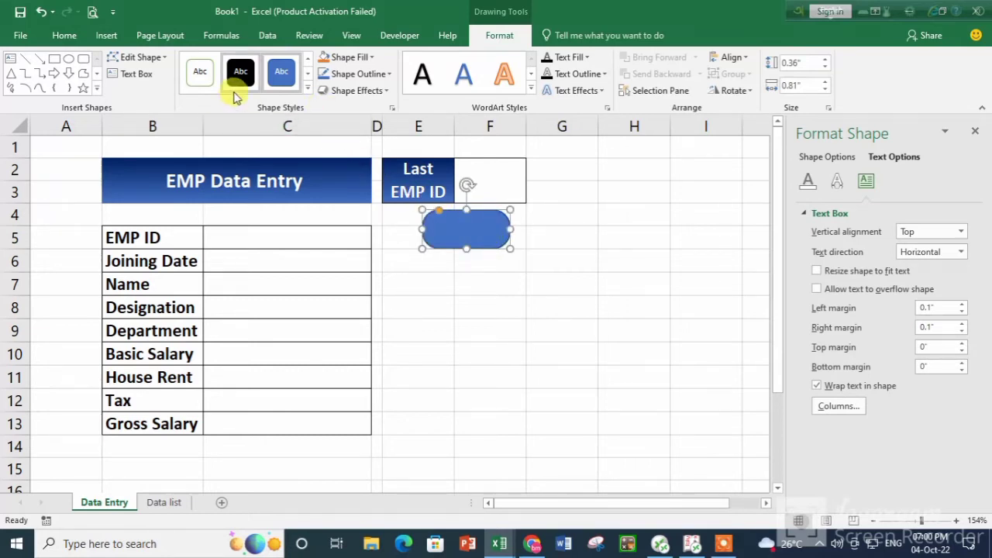
left_click(366, 91)
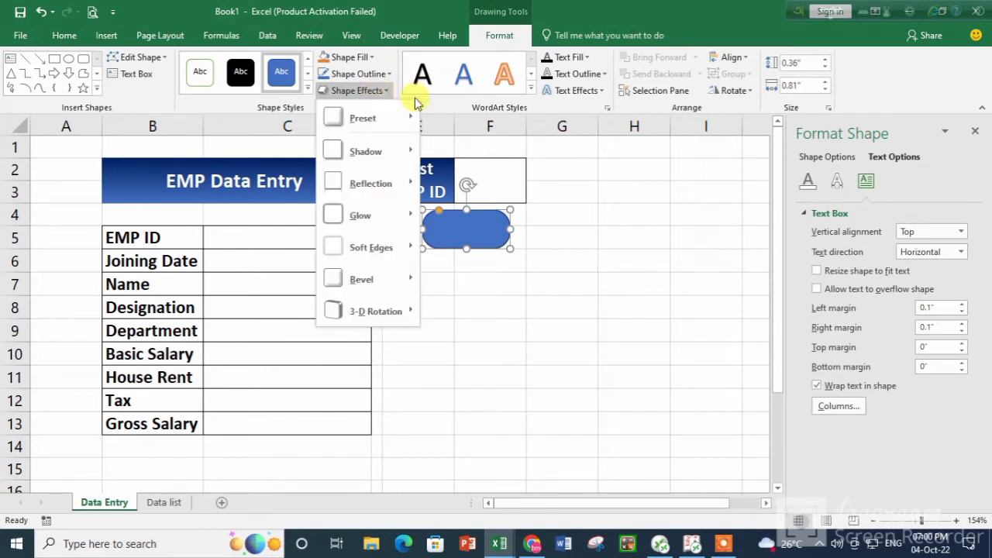
mouse_move(392, 124)
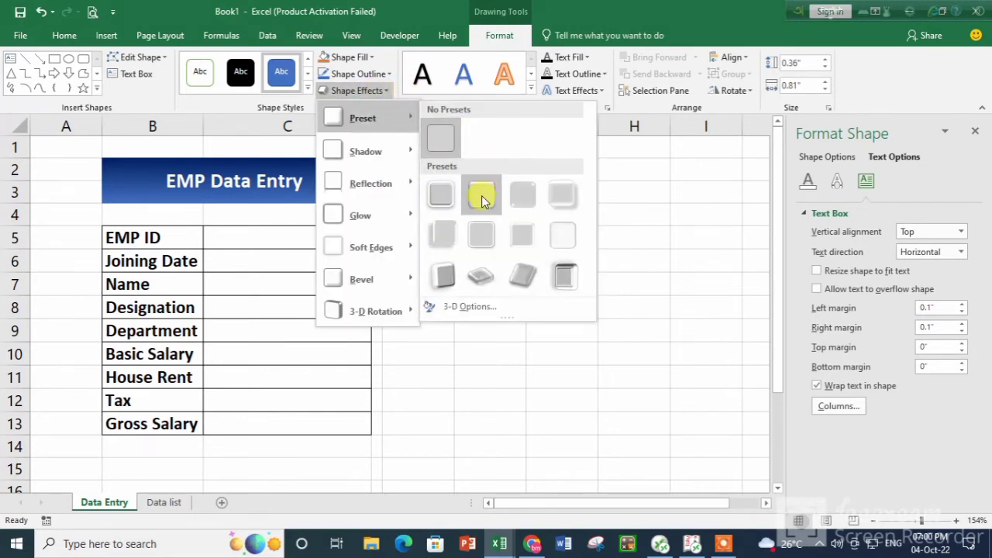
left_click(452, 200)
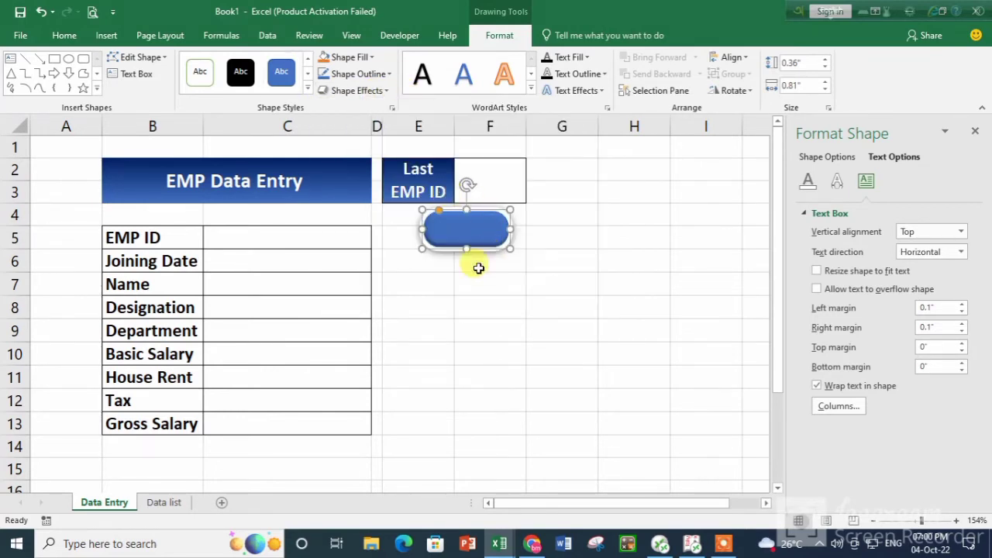
Give the rounded rectangle below the Last EMP ID field a standard green outline.
left_click(485, 277)
left_click(479, 235)
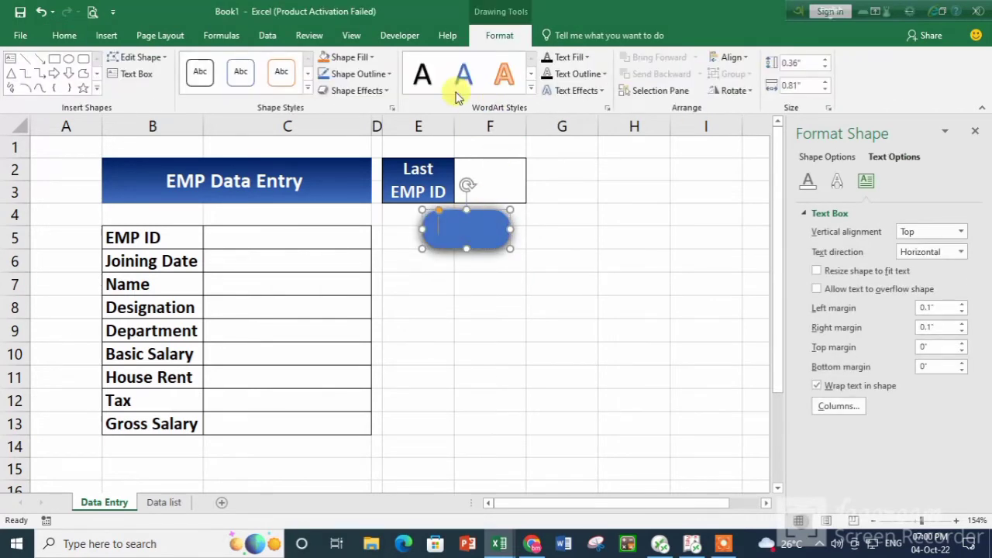
left_click(379, 76)
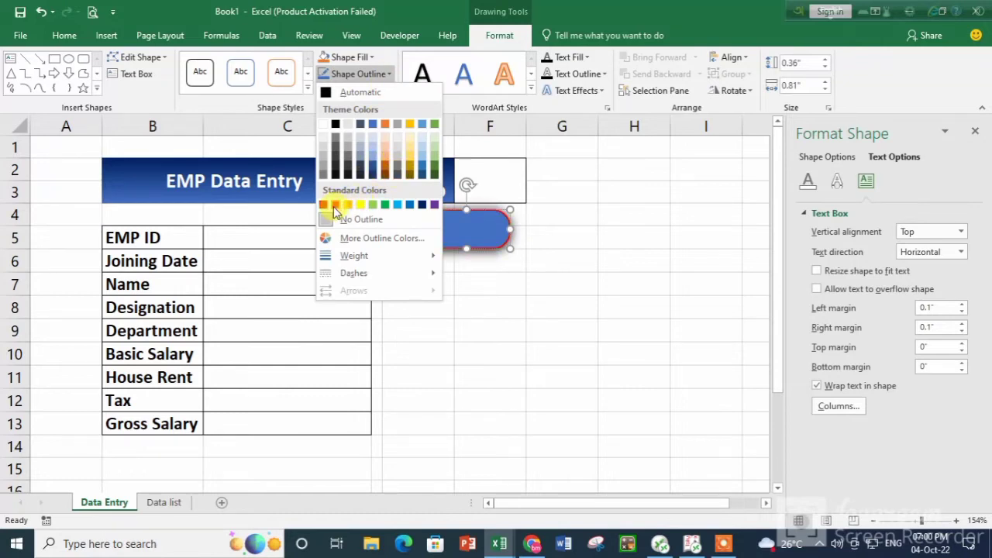
left_click(385, 204)
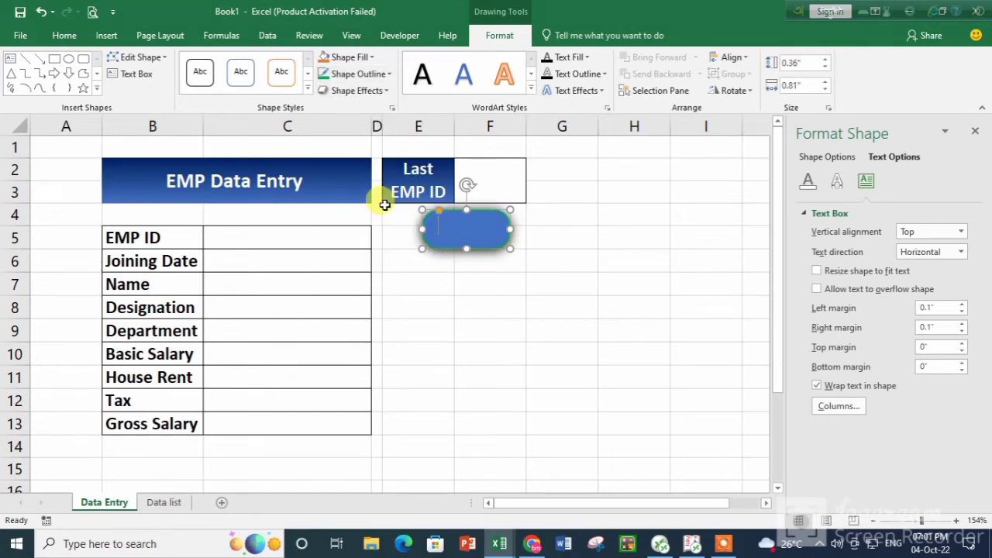
left_click(484, 274)
left_click(470, 242)
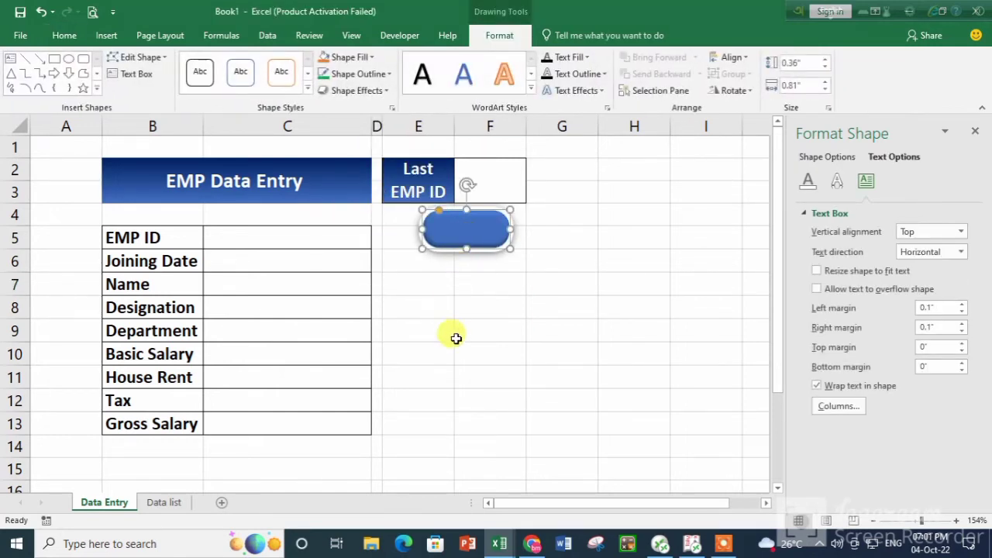
left_click(457, 334)
Label the rounded rectangle with the text "Save".
right_click(443, 232)
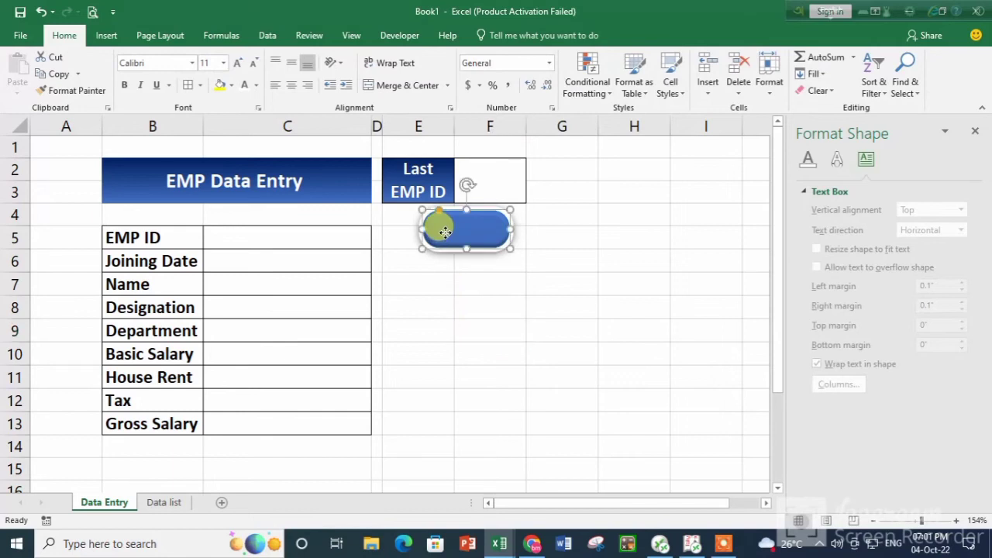
left_click(464, 243)
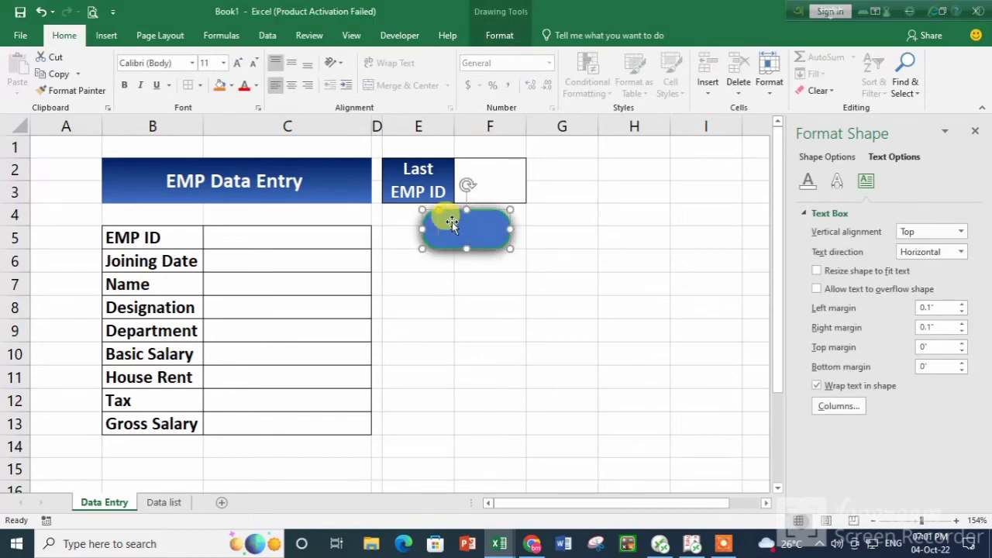
type("Save")
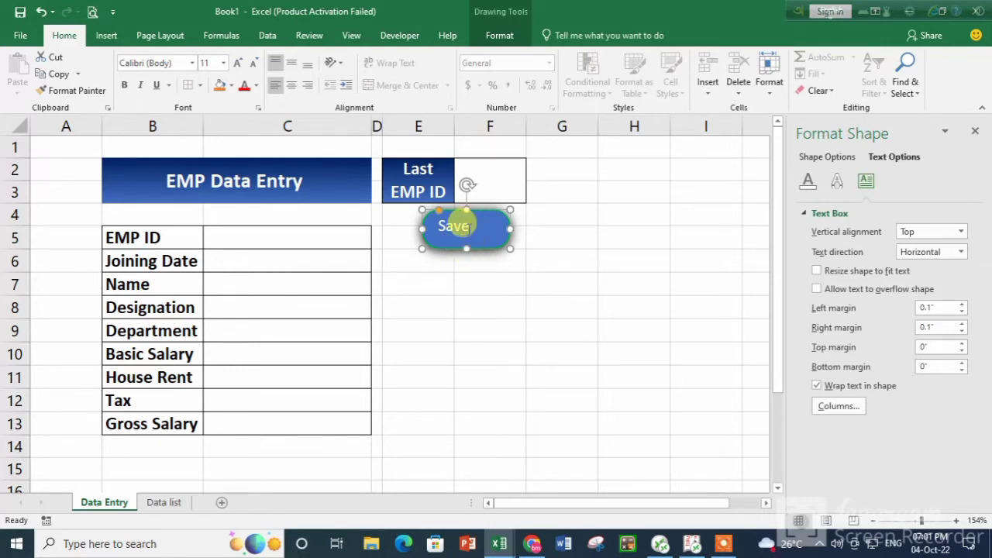
Centre the Save label vertically and horizontally in its shape and format it as bold 14-point text.
double_click(454, 226)
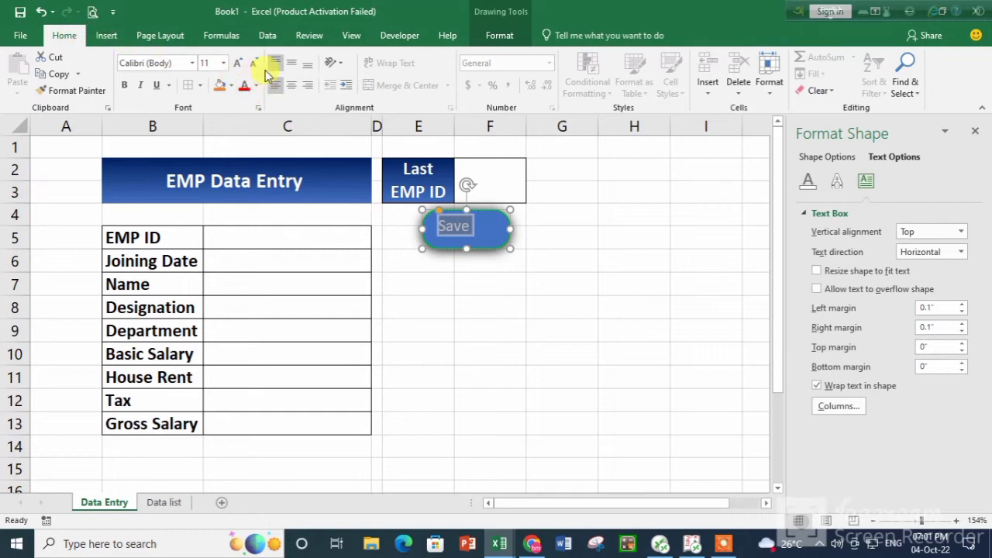
left_click(292, 63)
left_click(291, 86)
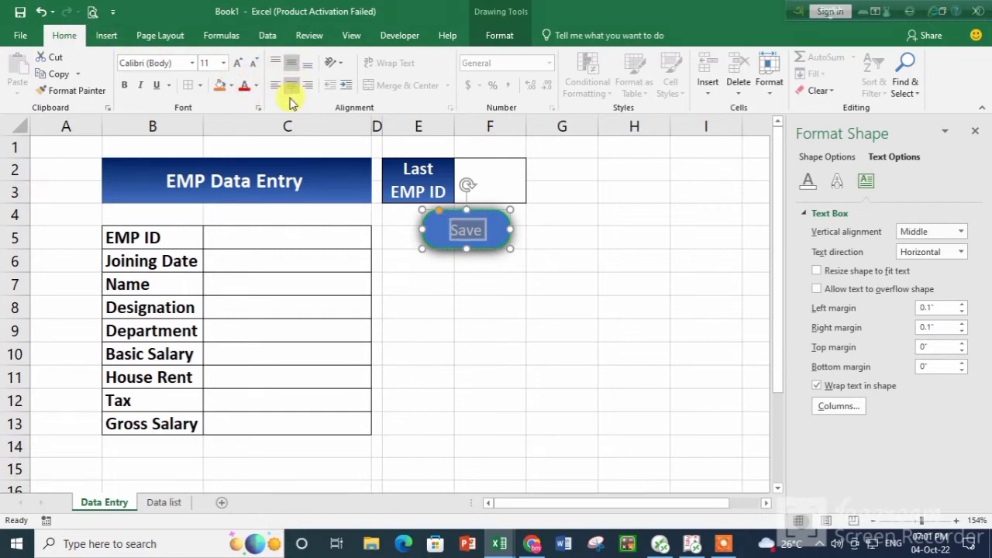
left_click(237, 63)
left_click(236, 62)
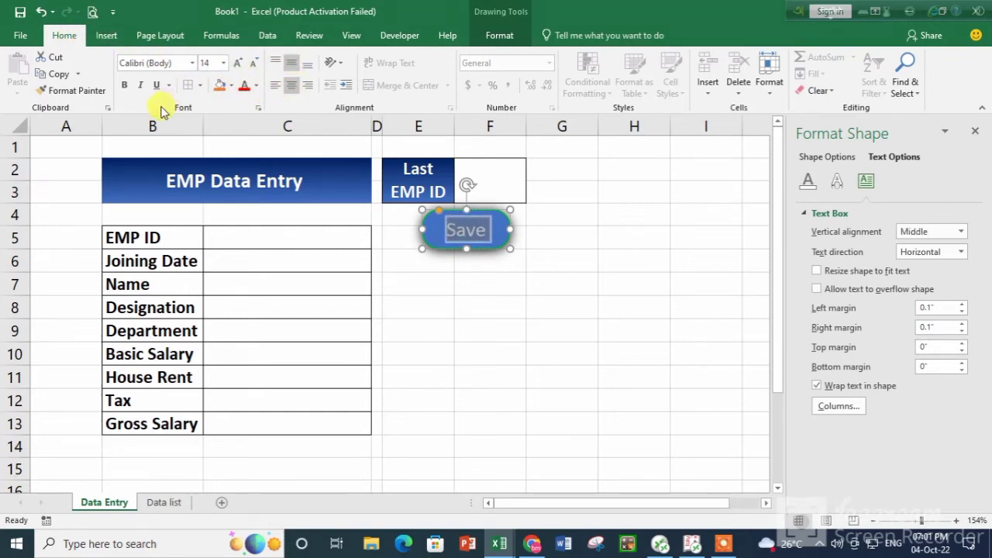
left_click(124, 85)
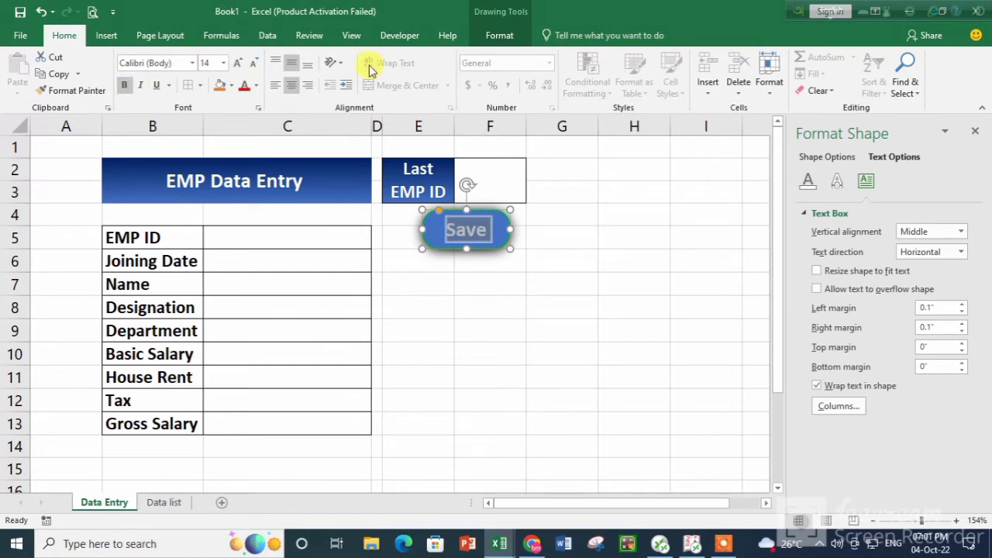
left_click(492, 320)
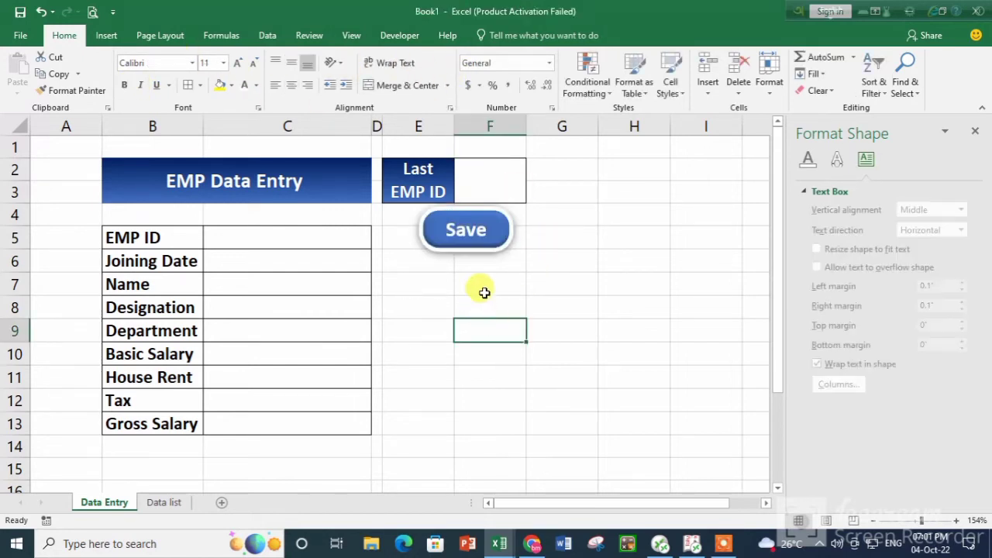
Try a red font colour on the Save label.
double_click(469, 226)
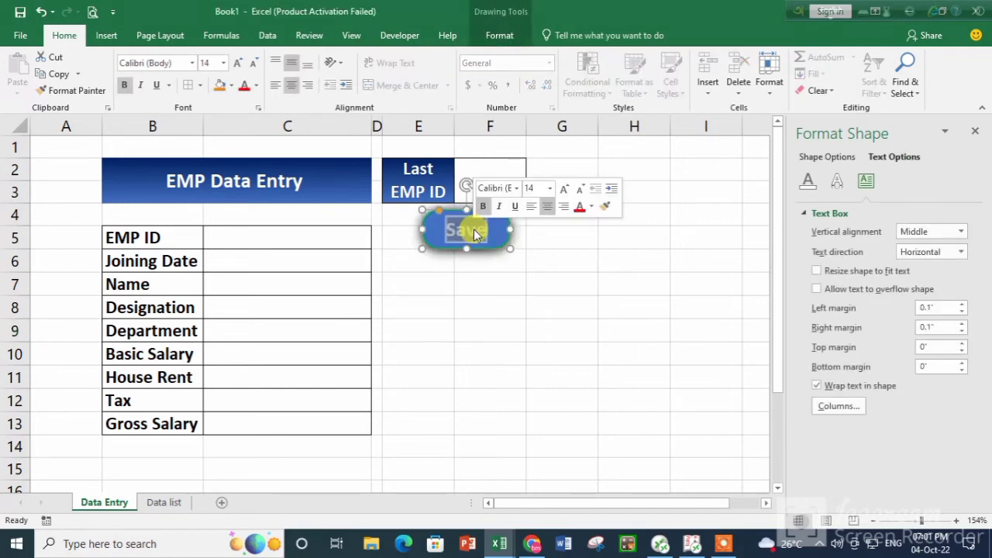
left_click(243, 85)
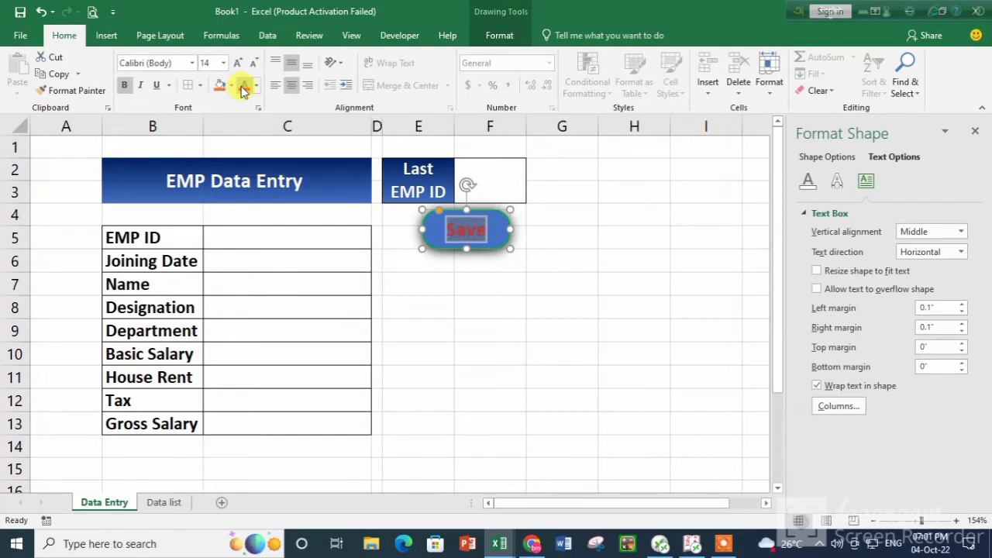
left_click(348, 275)
Set the Save label's font colour to white.
double_click(472, 229)
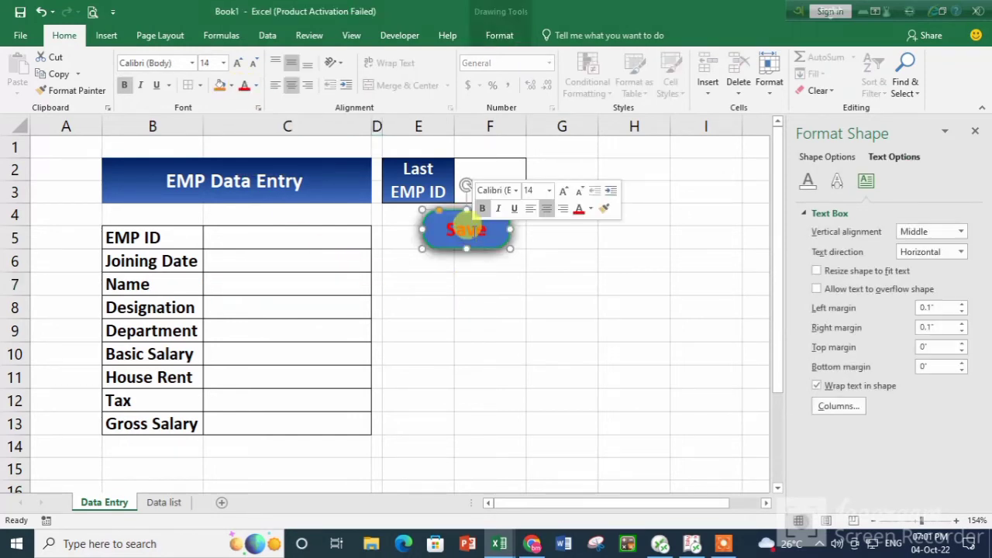
left_click(256, 86)
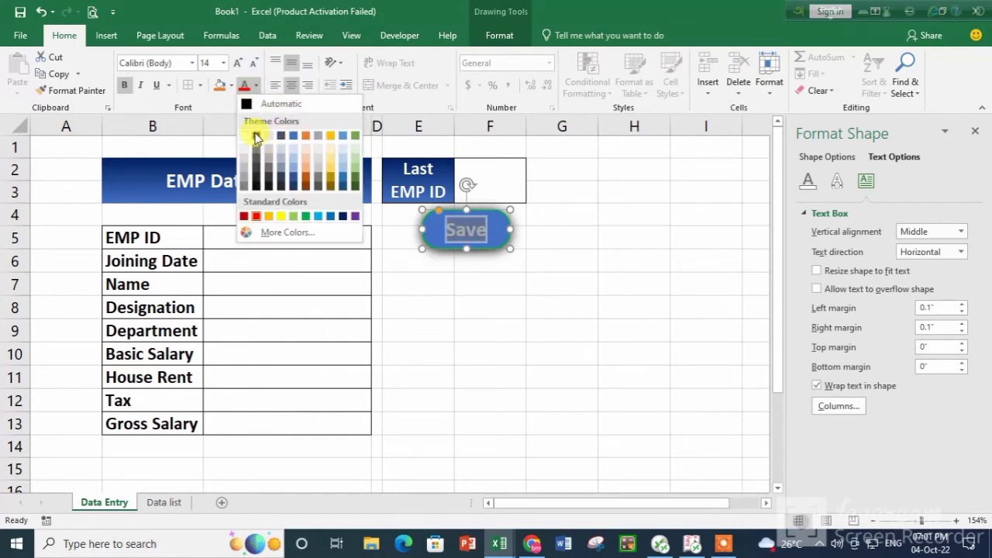
left_click(244, 137)
left_click(489, 349)
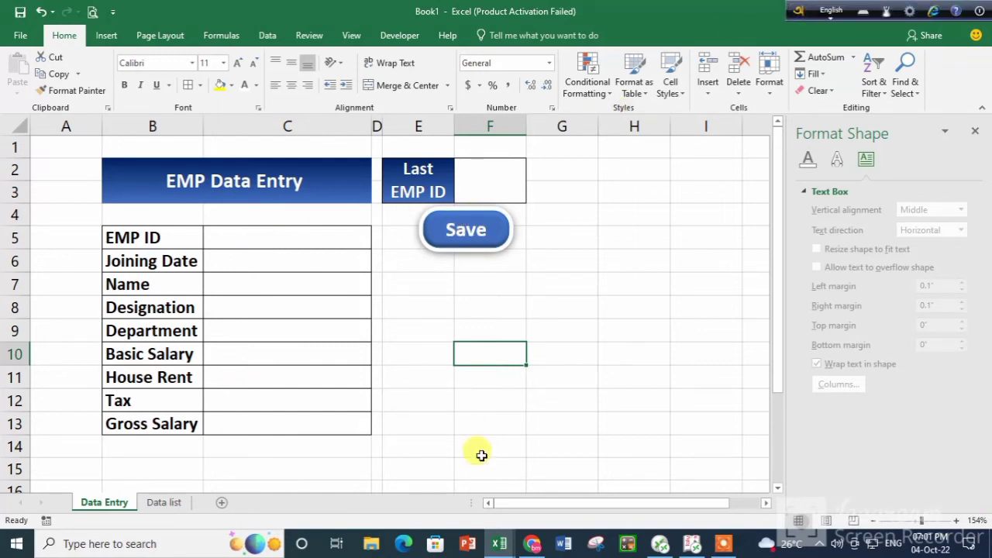
left_click(307, 238)
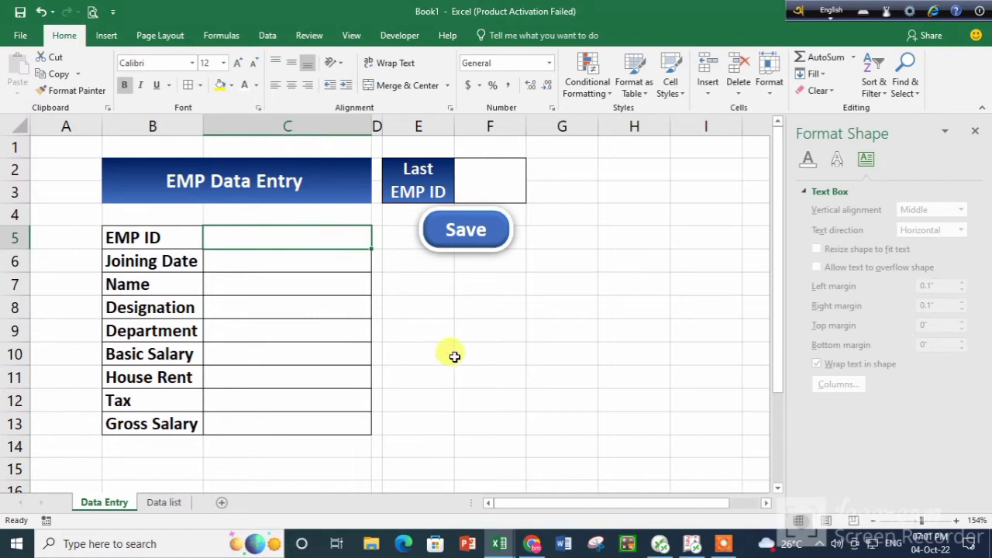
left_click(722, 544)
left_click(513, 521)
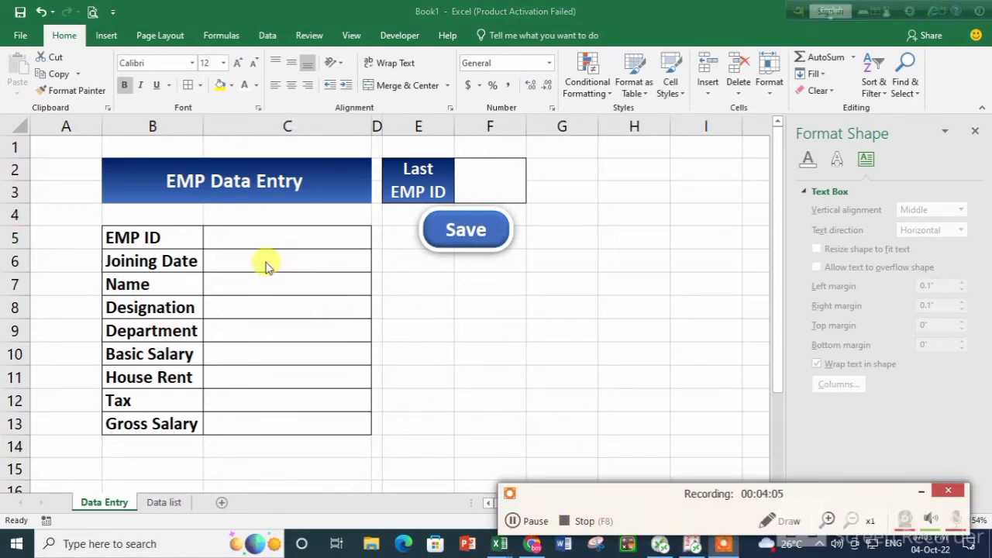
Fill in the employee's ID and full name in the entry form, with 1.1.22 as the Joining Date.
left_click(266, 241)
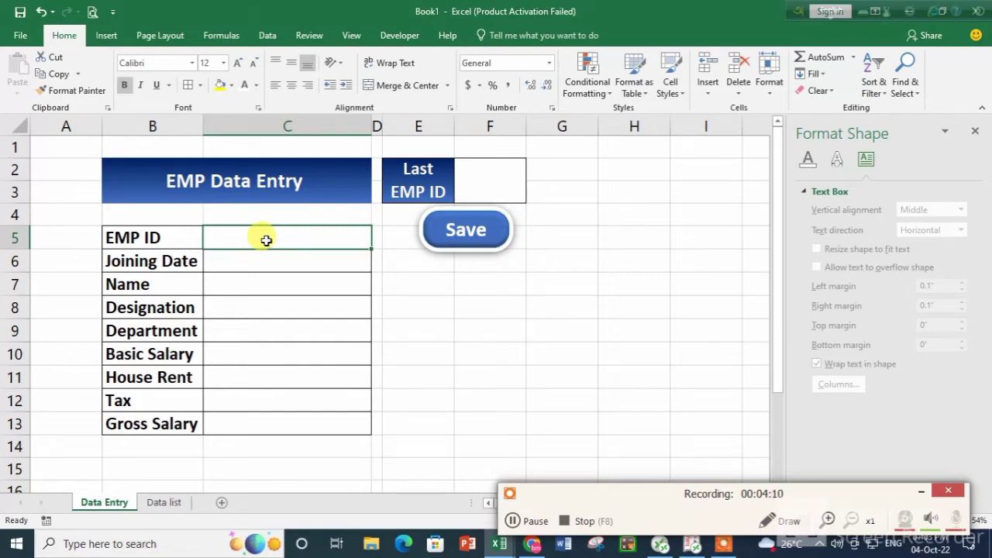
type("1001")
key("Return")
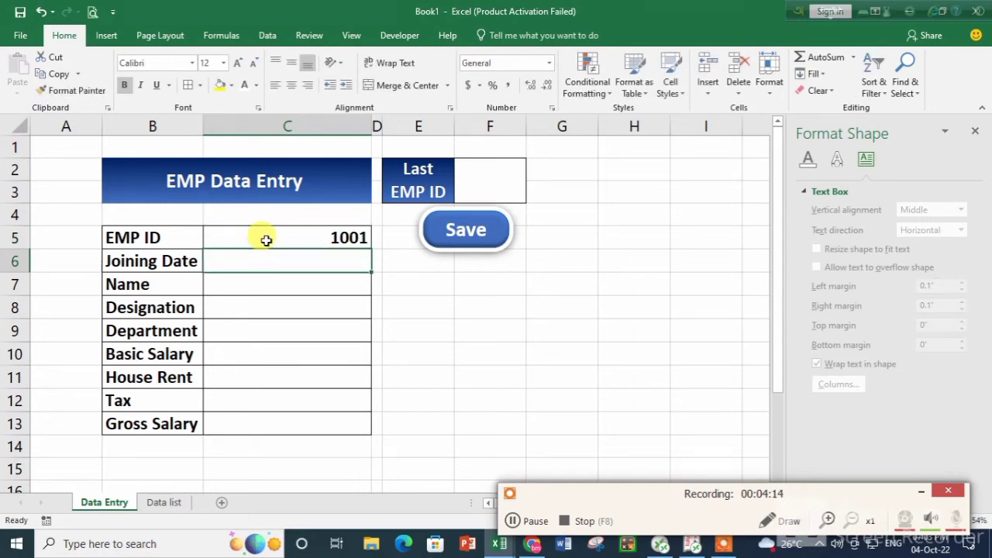
type("1.1.22")
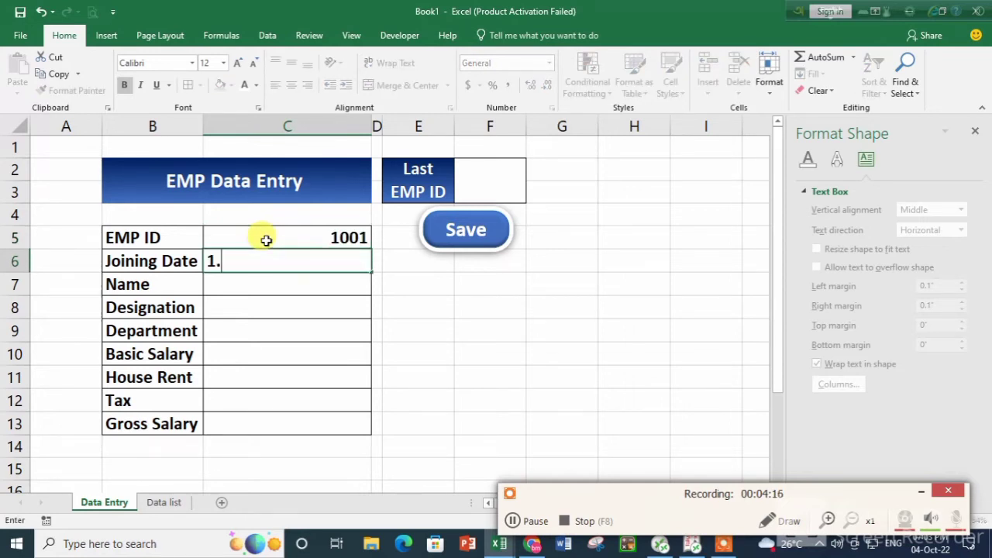
key("Return")
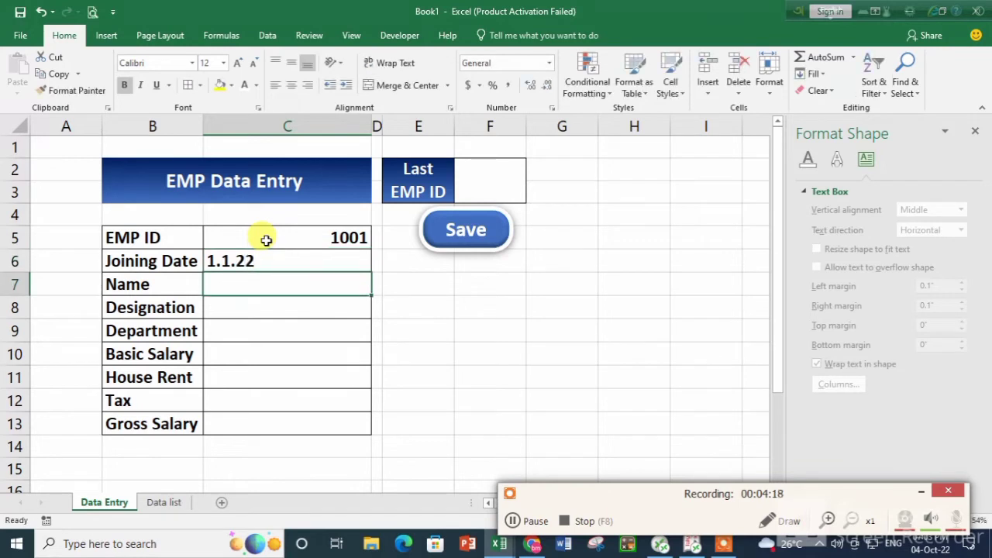
type("Md")
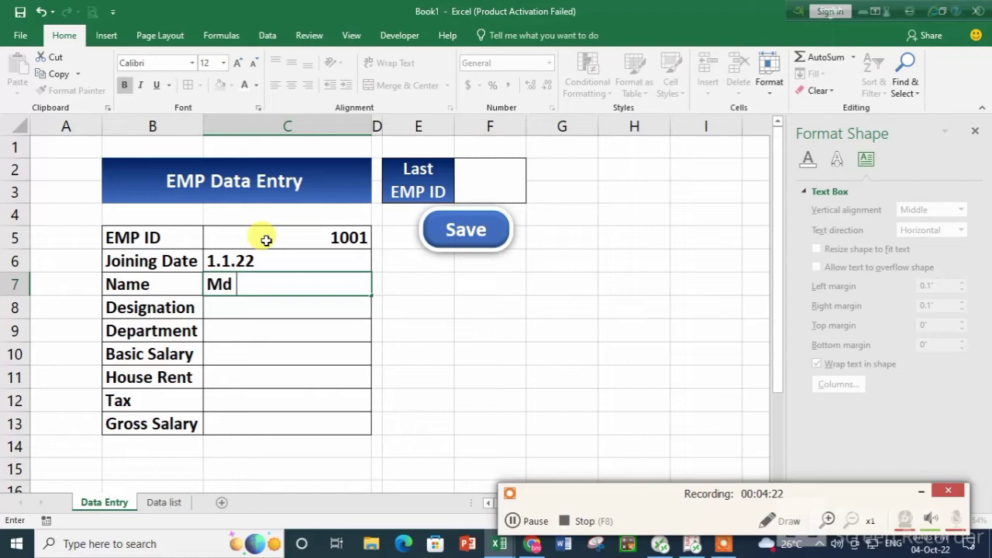
type(" Al Amin")
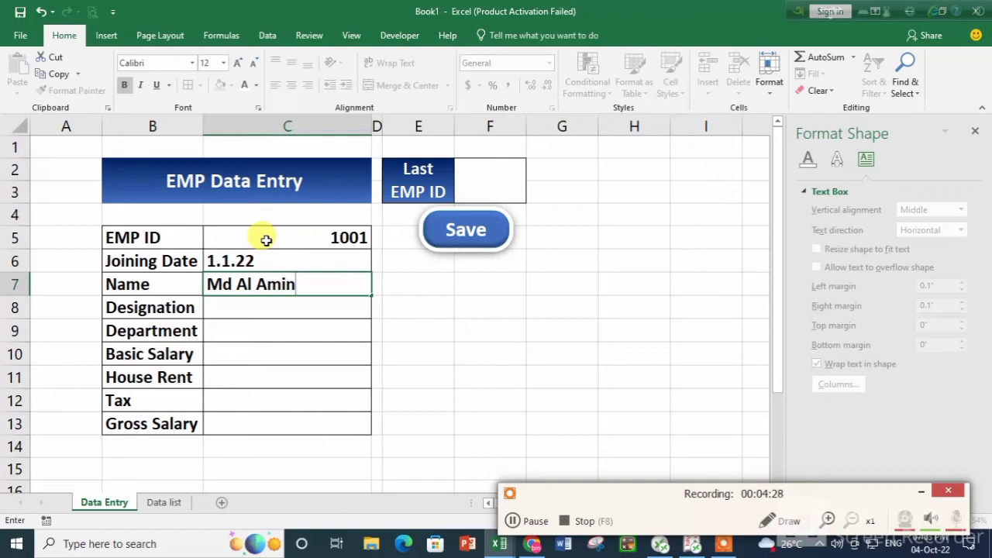
key("Return")
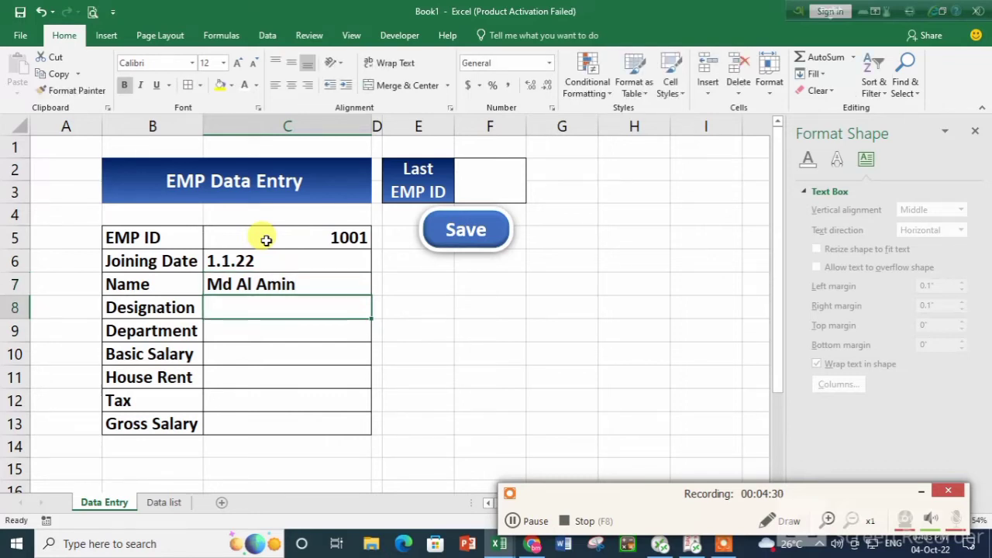
Enter Sales Man as the Designation, Marketing as the Department and 50000 as the Basic Salary.
type("Sale")
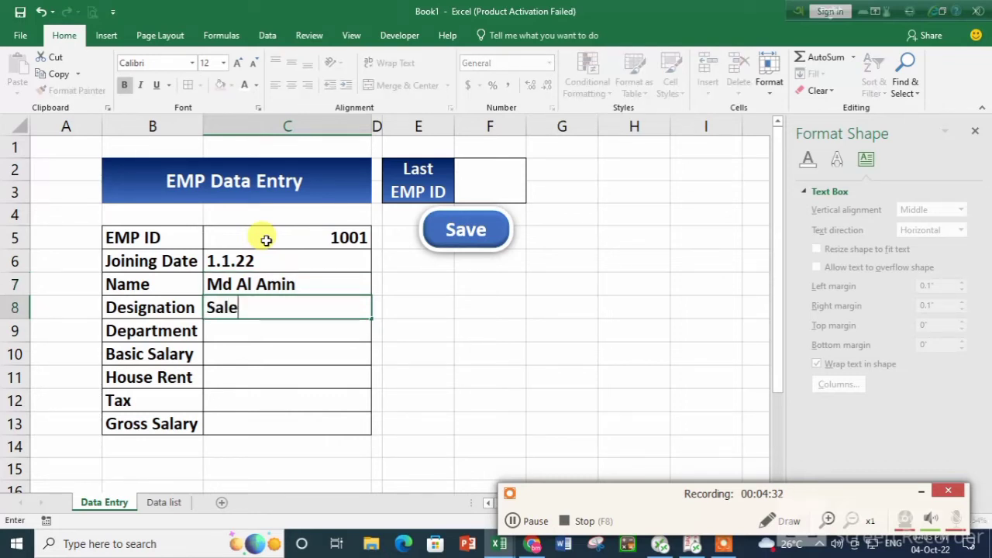
type("s Man")
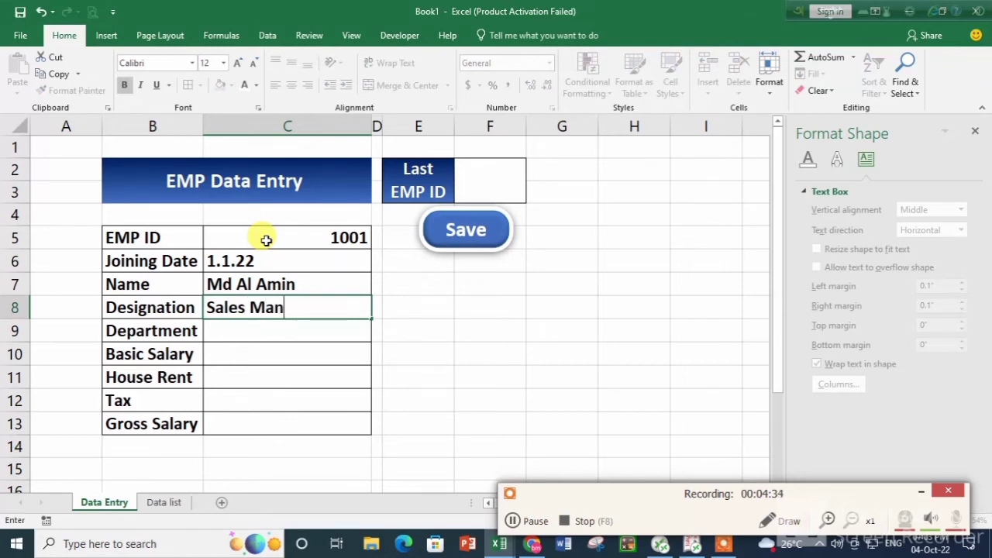
key("Return")
type("Ma")
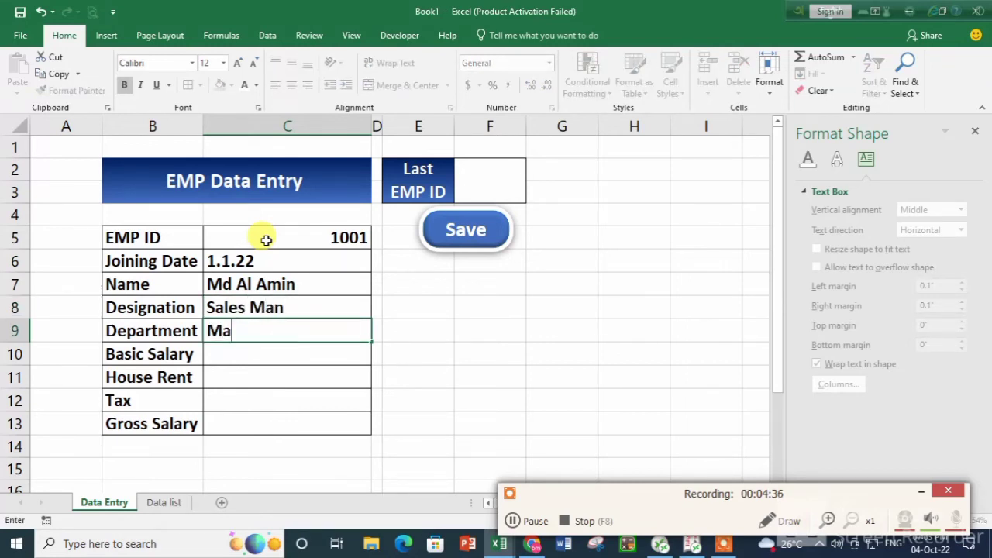
type("rketing")
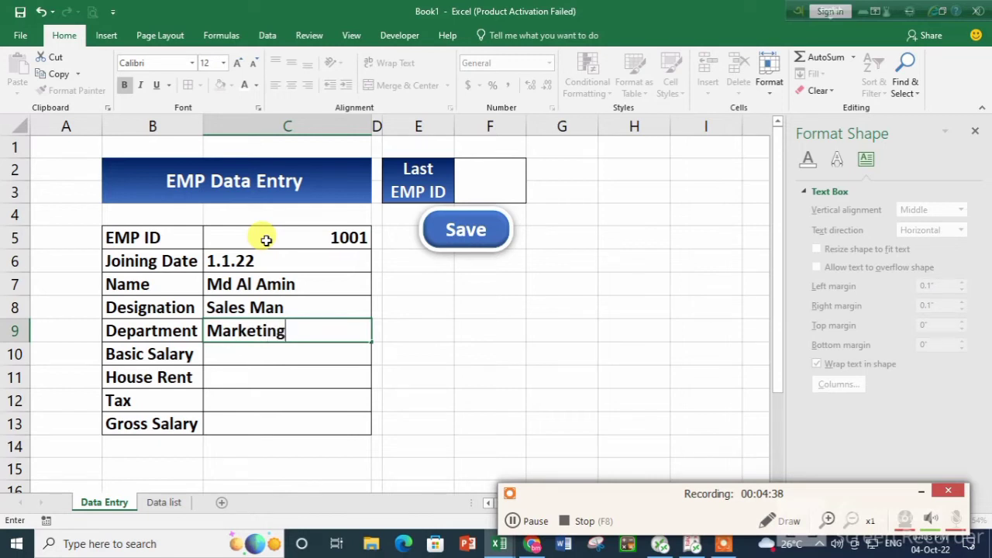
key("Return")
type("50000")
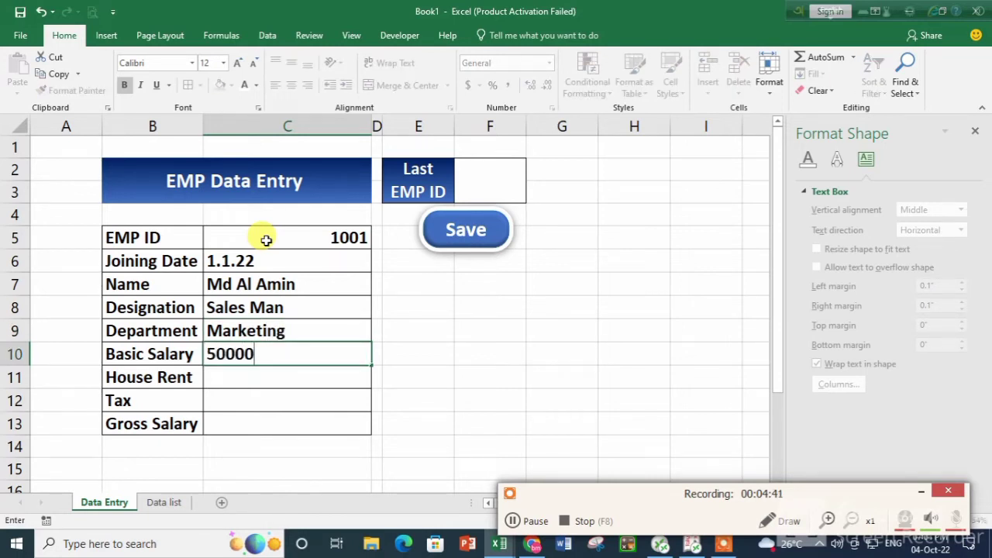
key("Return")
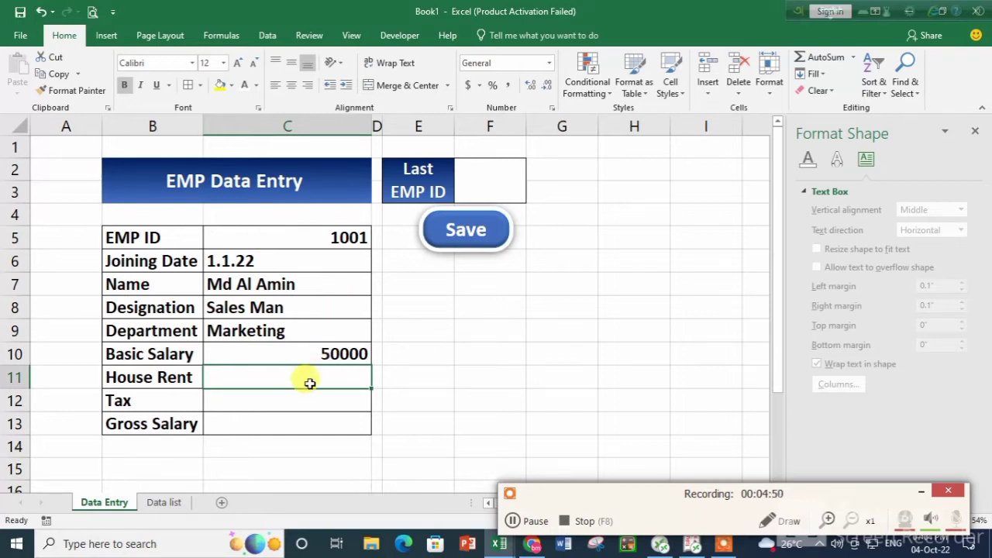
Calculate House Rent in C11 as 5% of the Basic Salary with the formula =C10*5%.
type("=")
left_click(338, 355)
type("*")
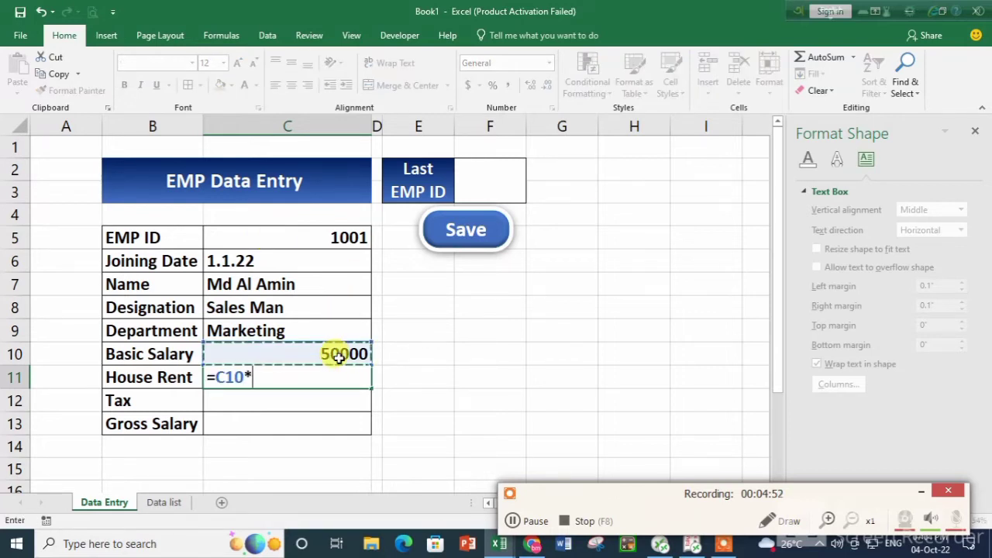
type("5%")
key("Return")
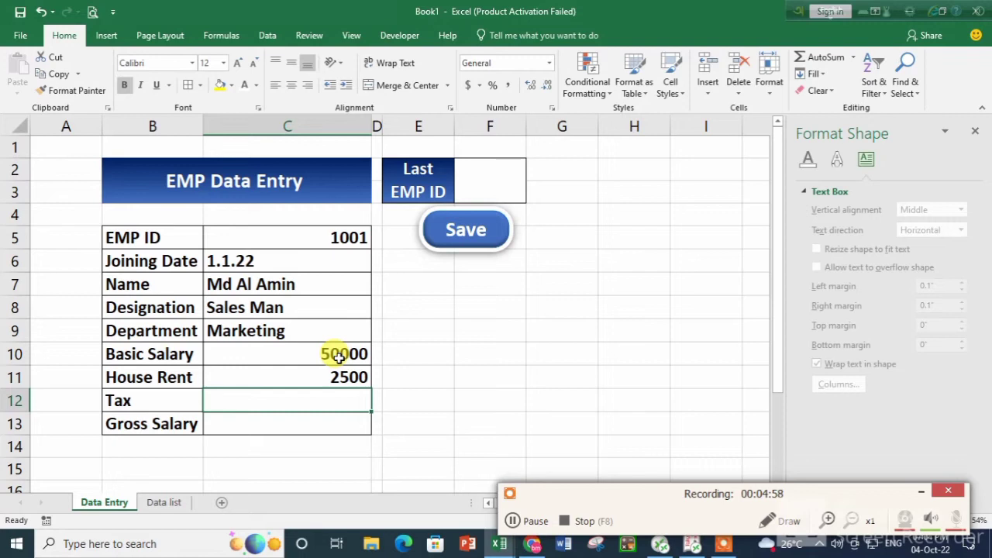
Calculate Tax in C12 as 2% of the Basic Salary with the formula =C10*2%.
type("=")
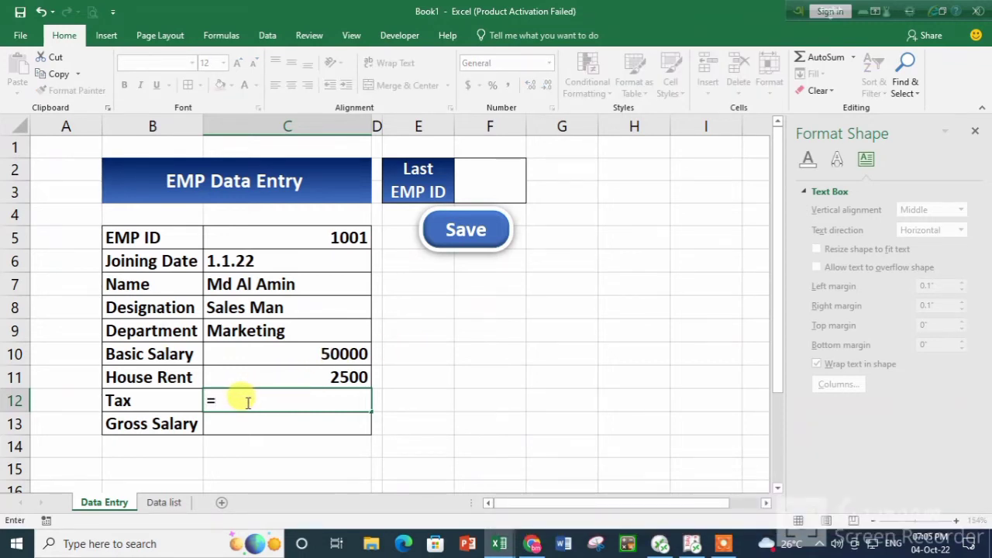
left_click(350, 352)
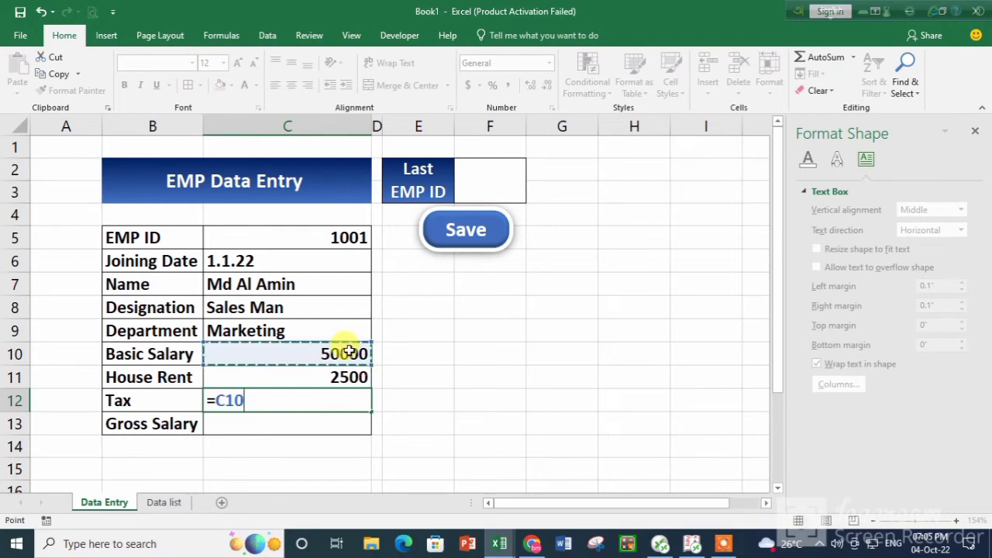
type("*")
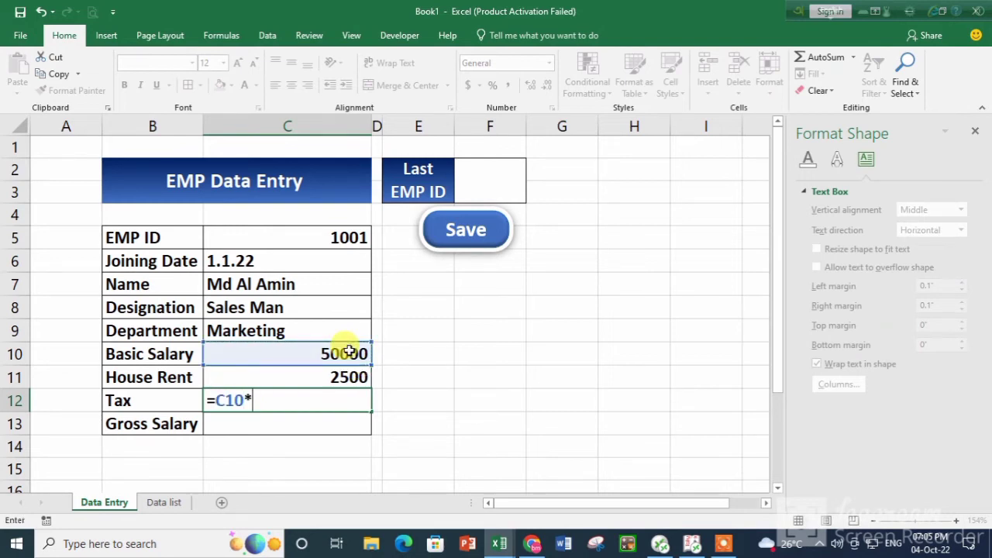
type("2%")
key("Return")
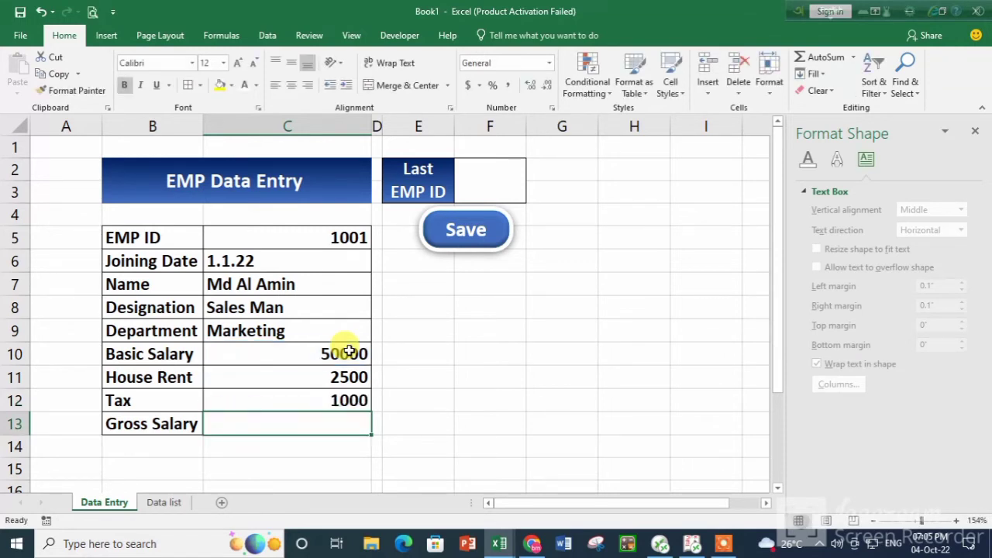
Calculate Gross Salary in C13 with the formula =(C10+C11)-C12.
type("=")
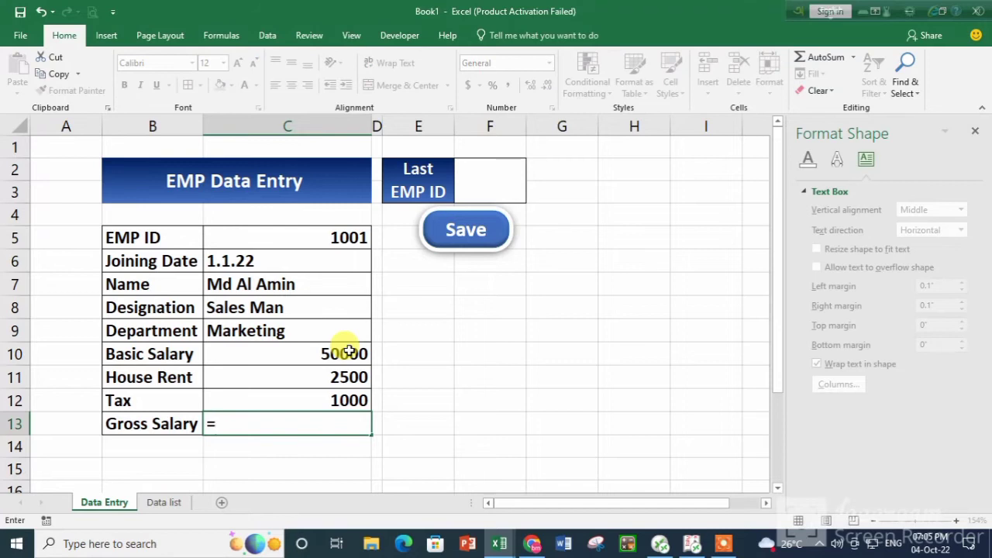
type("(")
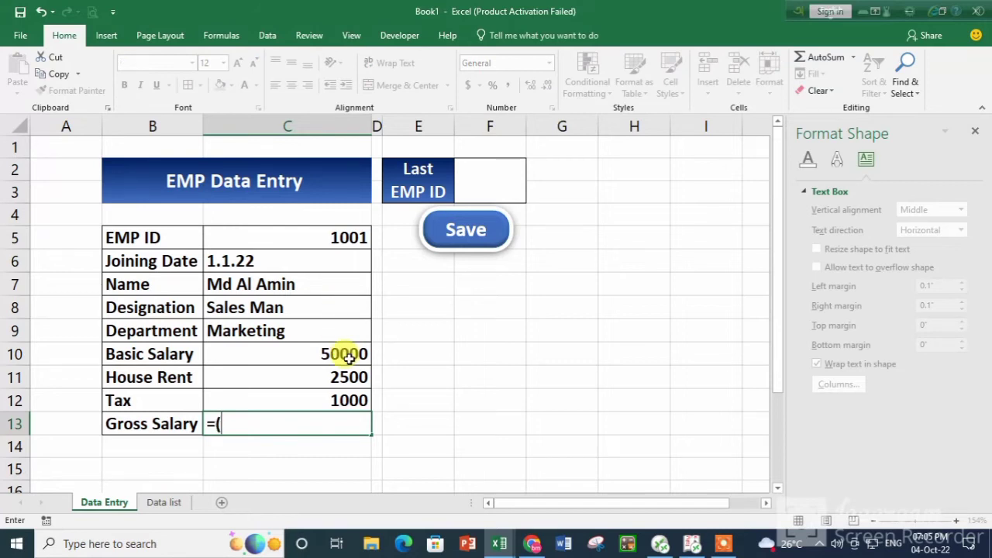
left_click(348, 353)
type("+")
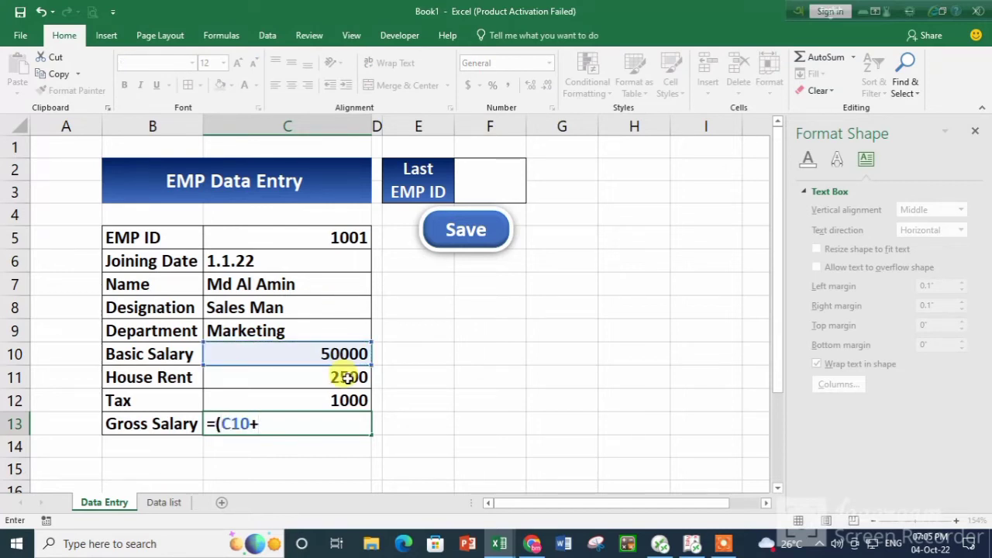
left_click(347, 377)
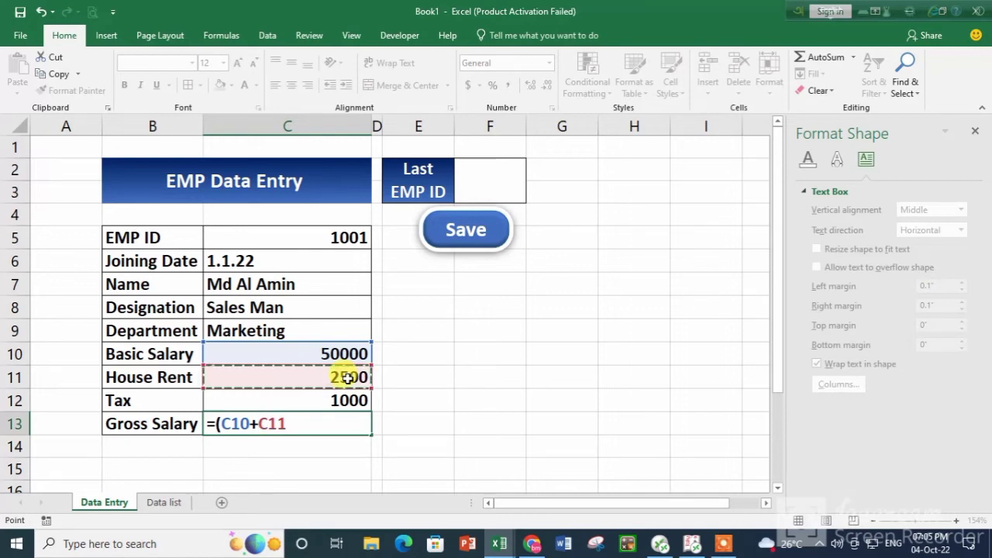
type(")")
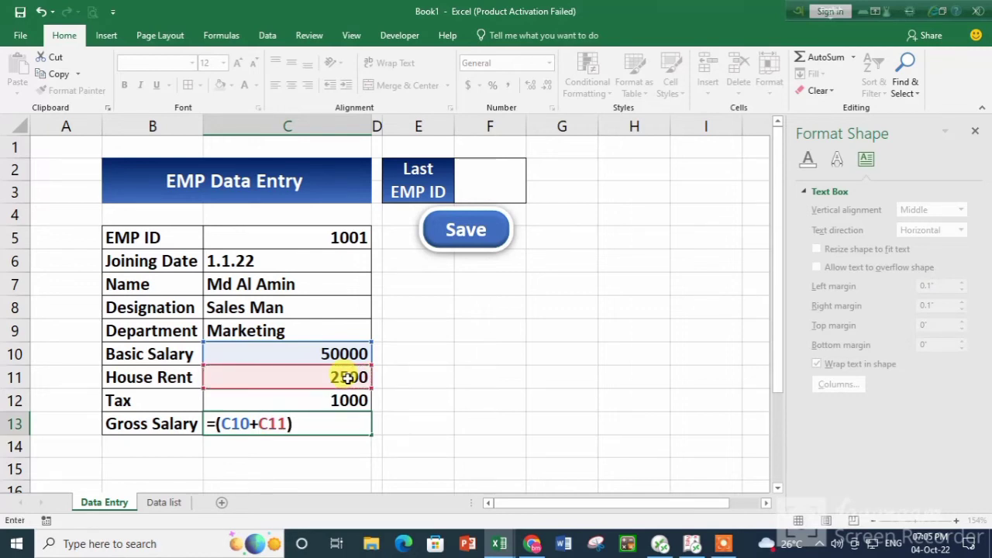
type("-")
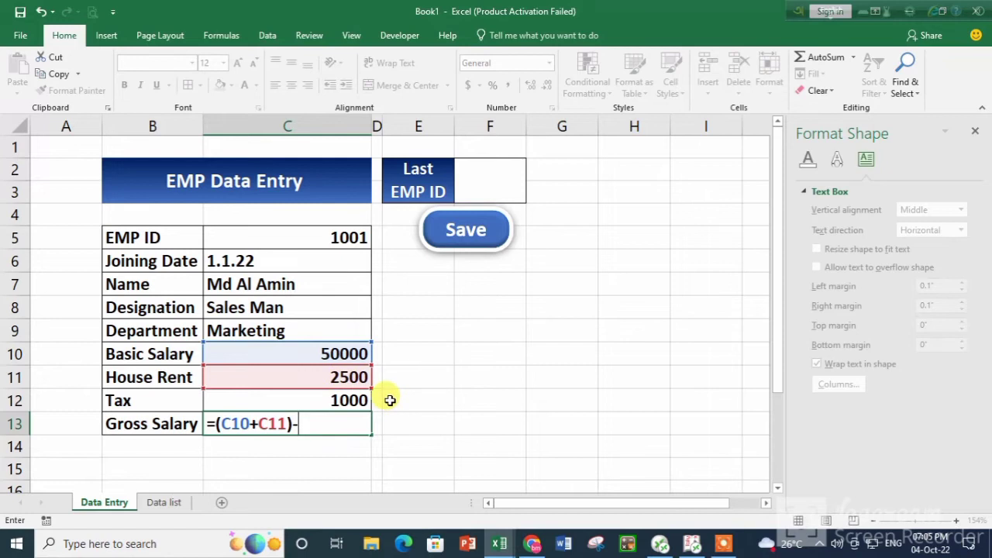
left_click(340, 404)
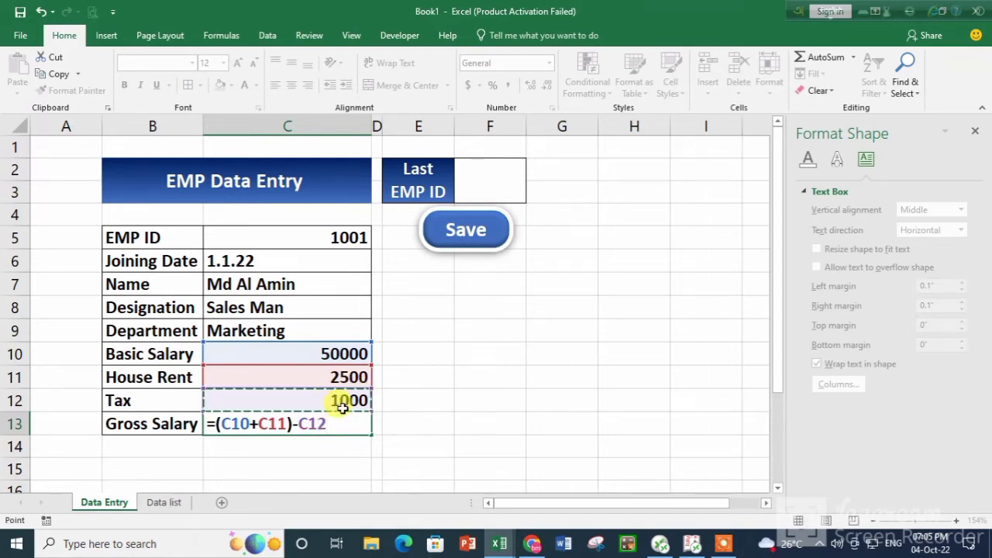
key("Return")
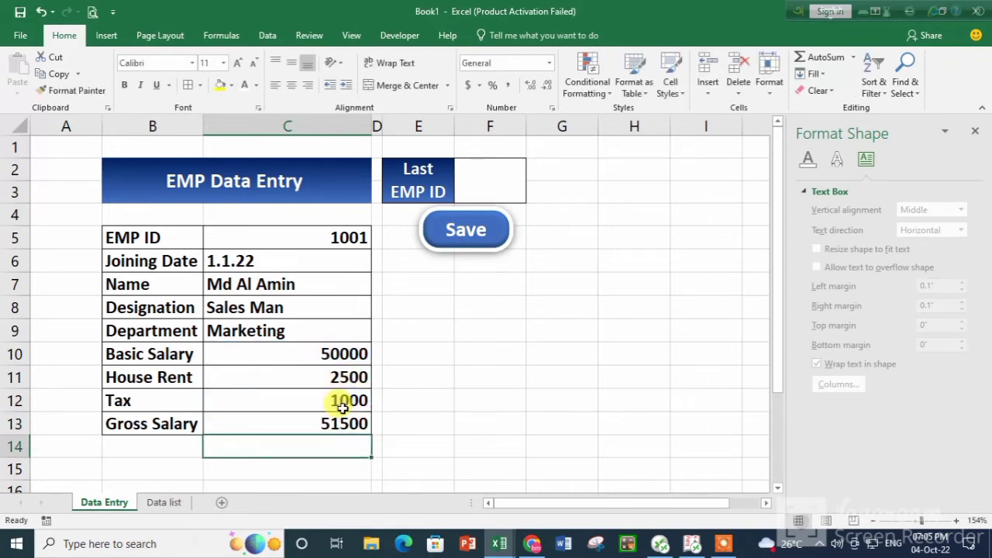
Left-align the EMP ID value in C5.
left_click(337, 240)
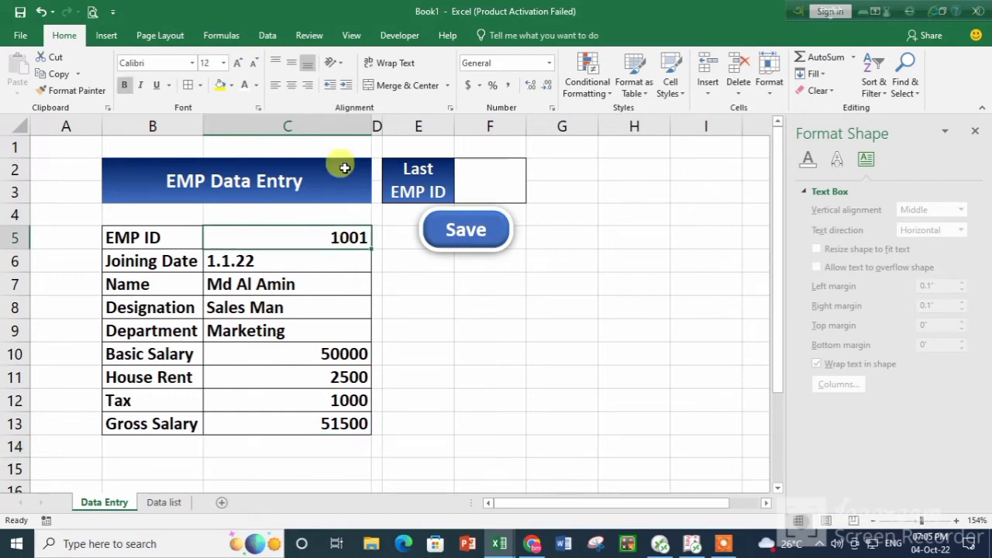
left_click(291, 85)
left_click(274, 85)
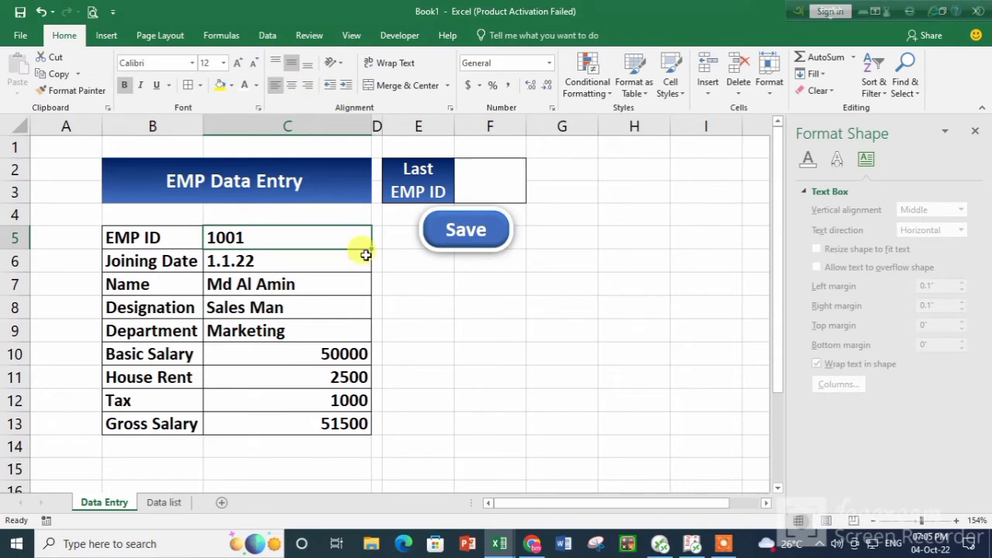
Format the salary amounts in C10:C13 as Currency with 2 decimal places and no currency symbol.
left_click_drag(337, 353, 349, 418)
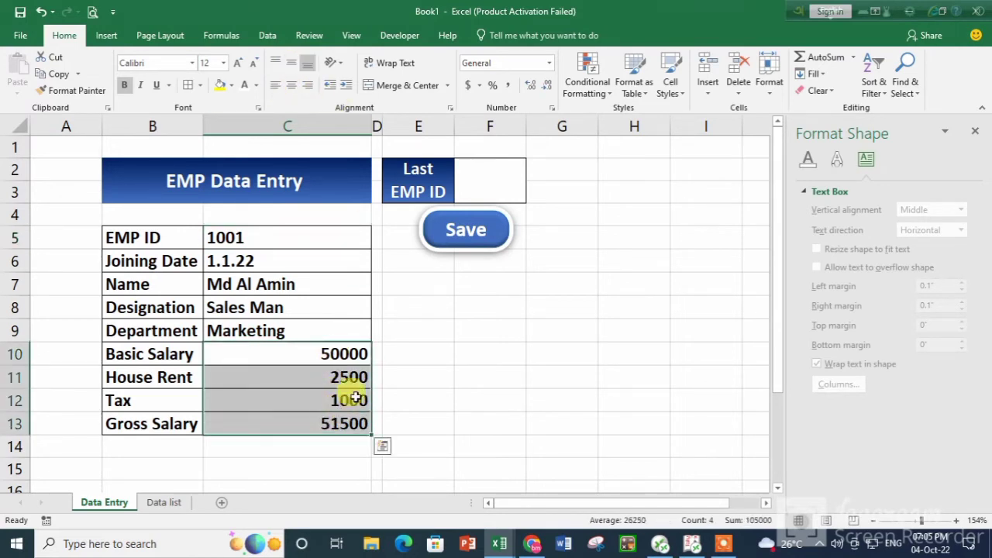
left_click(551, 108)
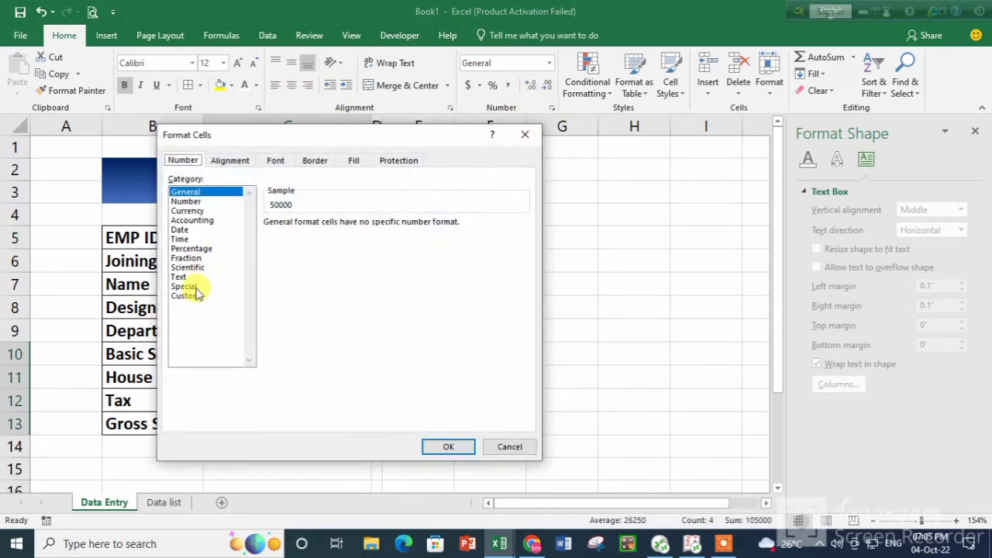
left_click(190, 211)
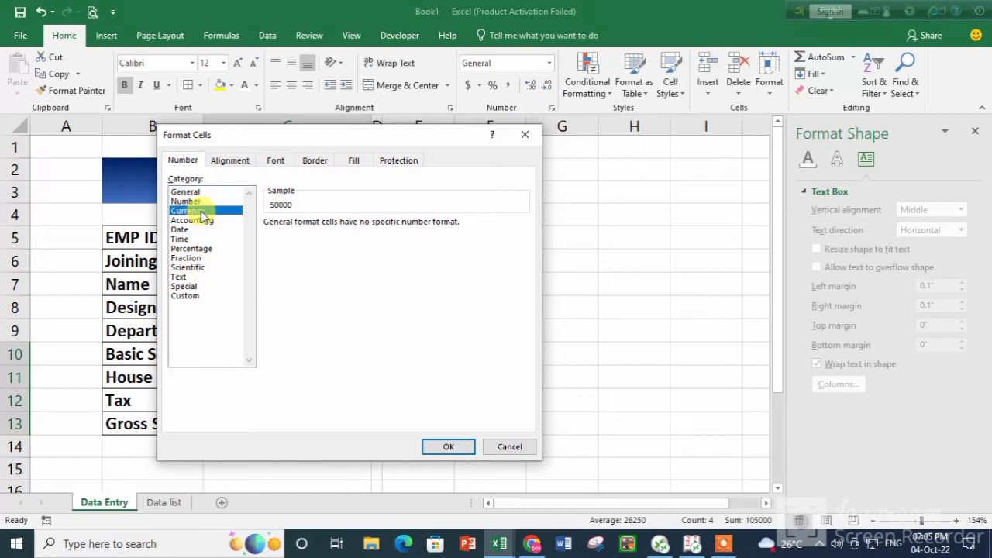
left_click(363, 227)
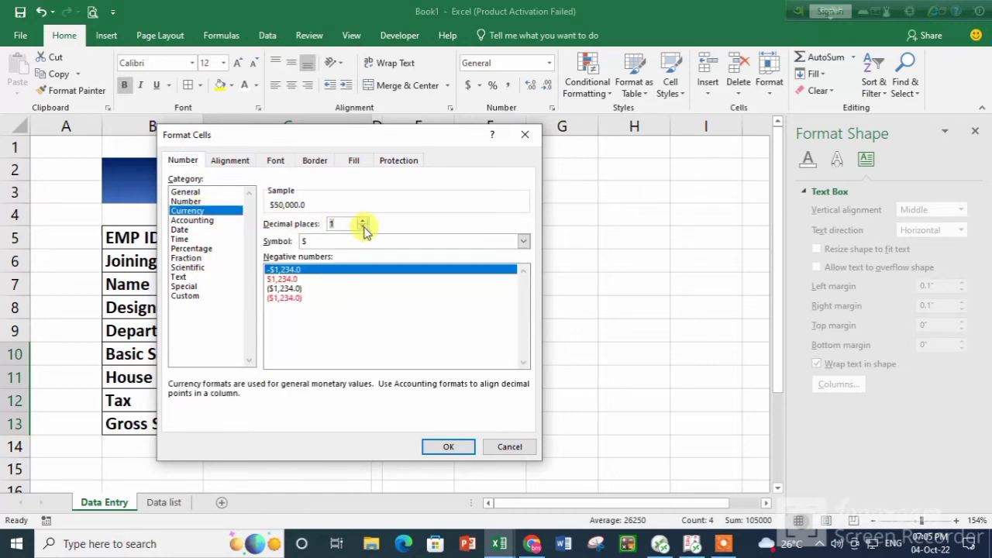
left_click(362, 220)
left_click(334, 241)
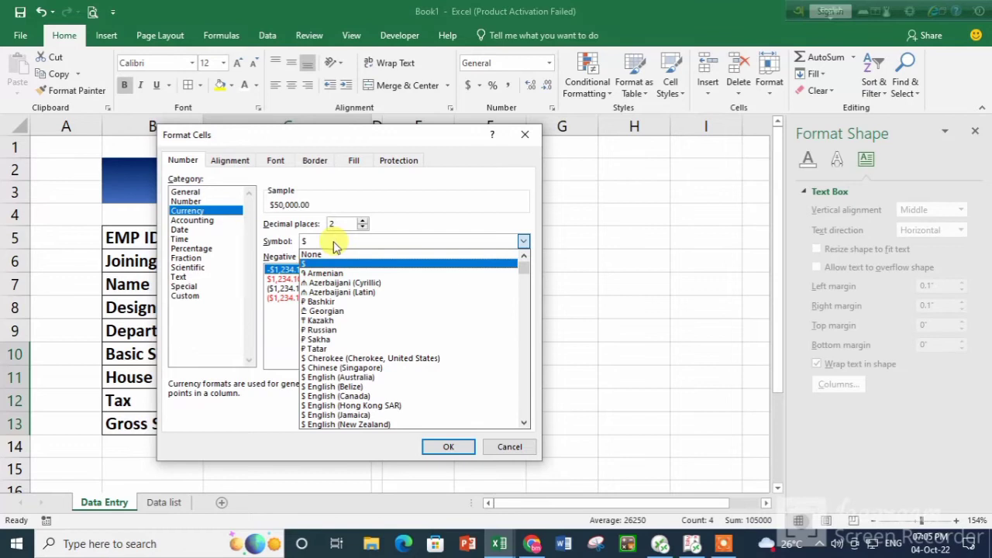
left_click(331, 257)
left_click(449, 446)
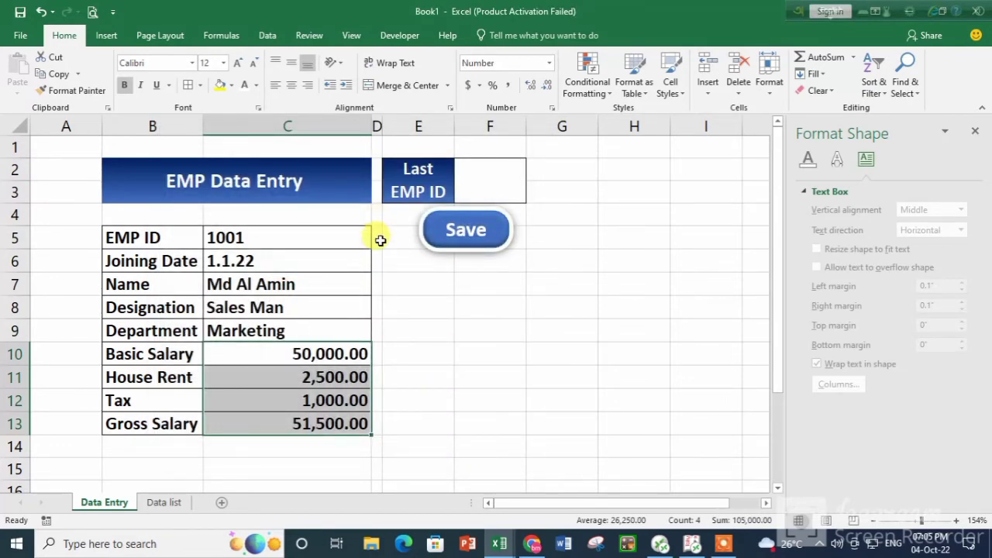
left_click(348, 311)
Enter a MAX formula in the Last EMP ID cell F2 that covers the EMP ID column of the Data list table.
left_click(503, 176)
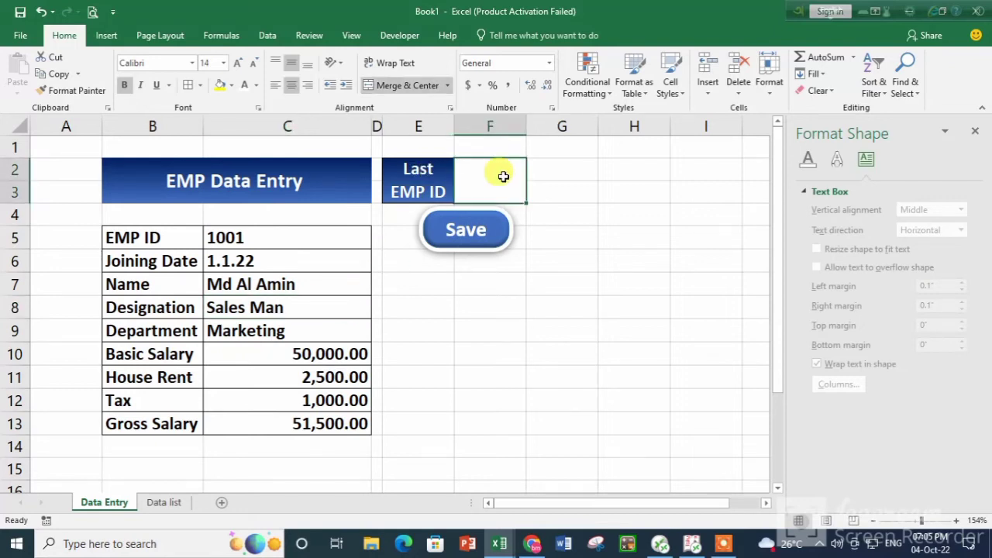
type("=")
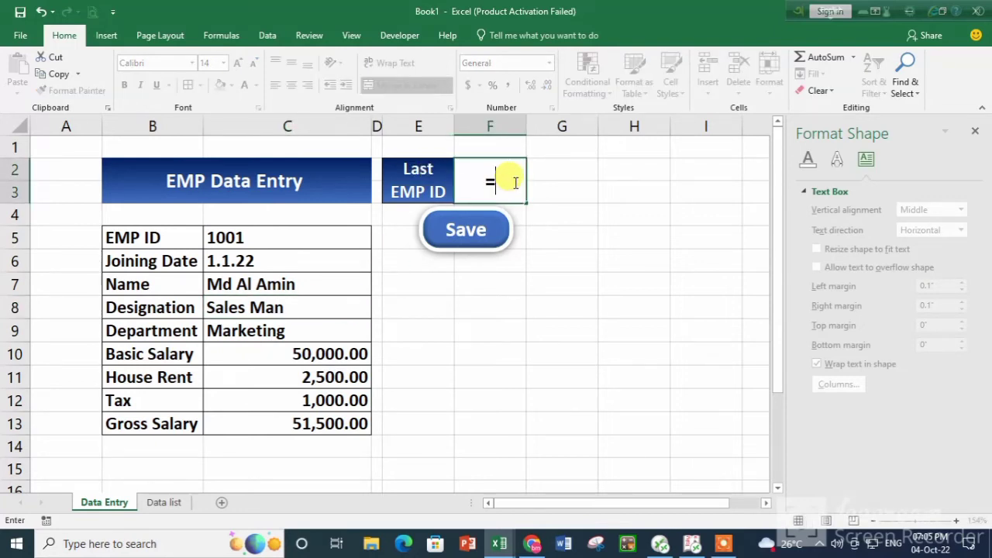
type("max")
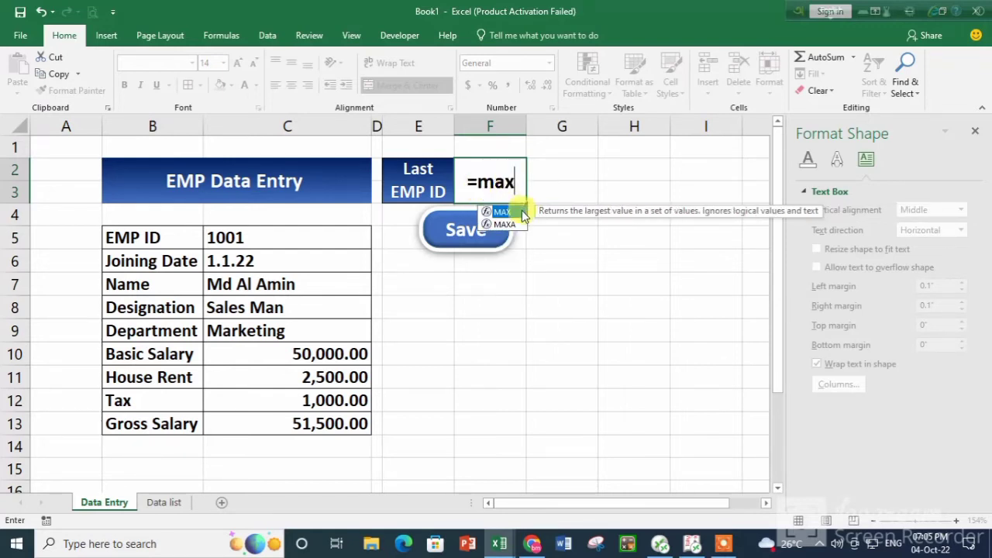
key("Tab")
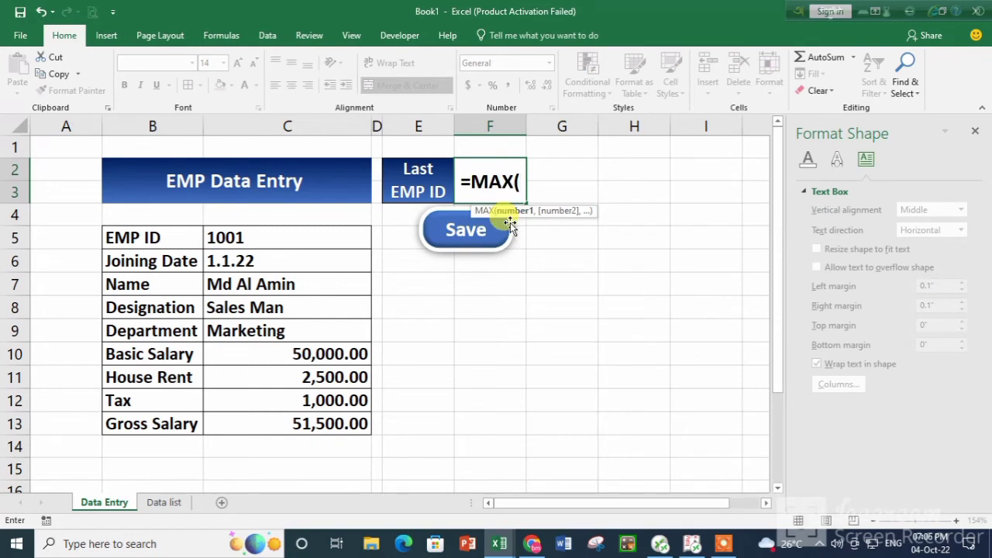
left_click(162, 508)
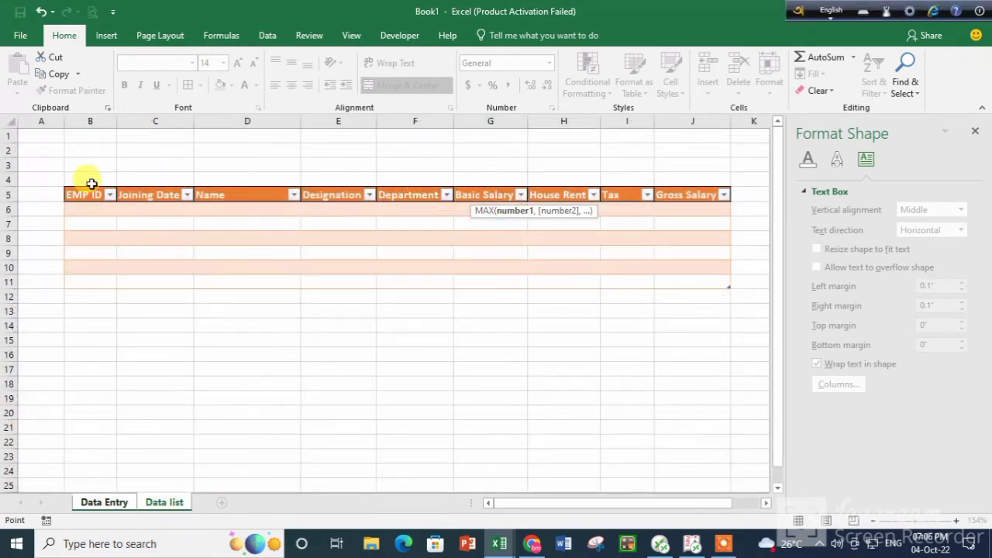
left_click_drag(81, 213, 89, 277)
key("Return")
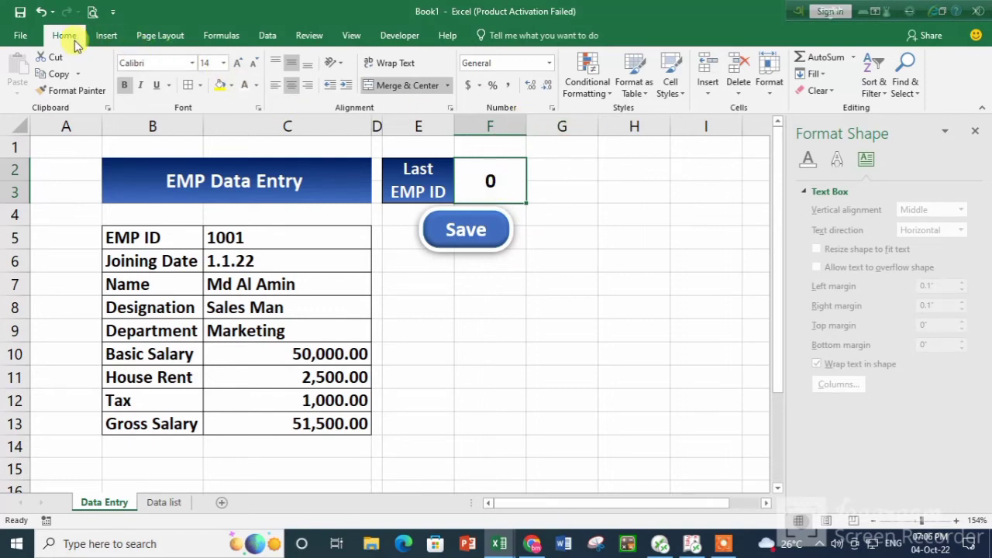
Apply the custom number format 0;;; to the Last EMP ID cell F2.
left_click(551, 106)
left_click(193, 298)
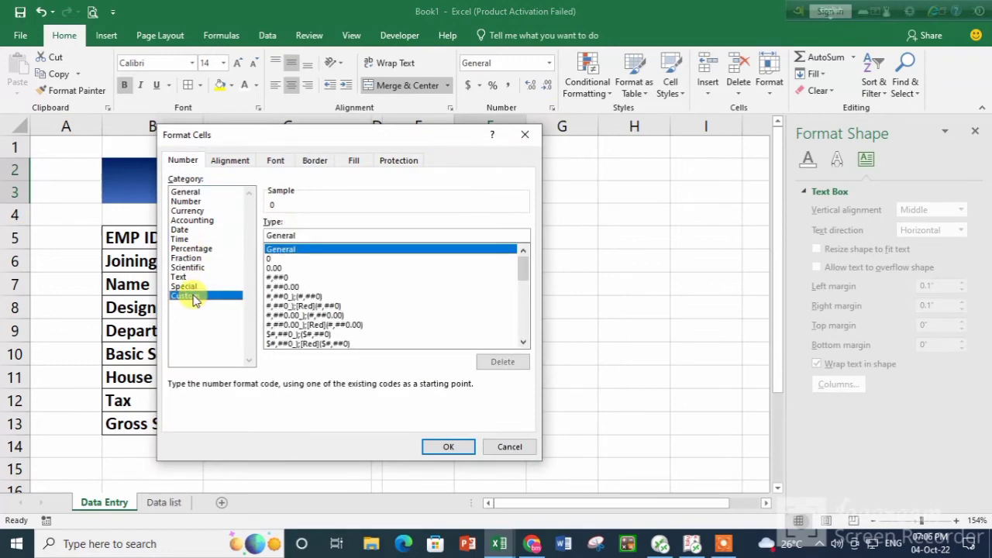
double_click(281, 235)
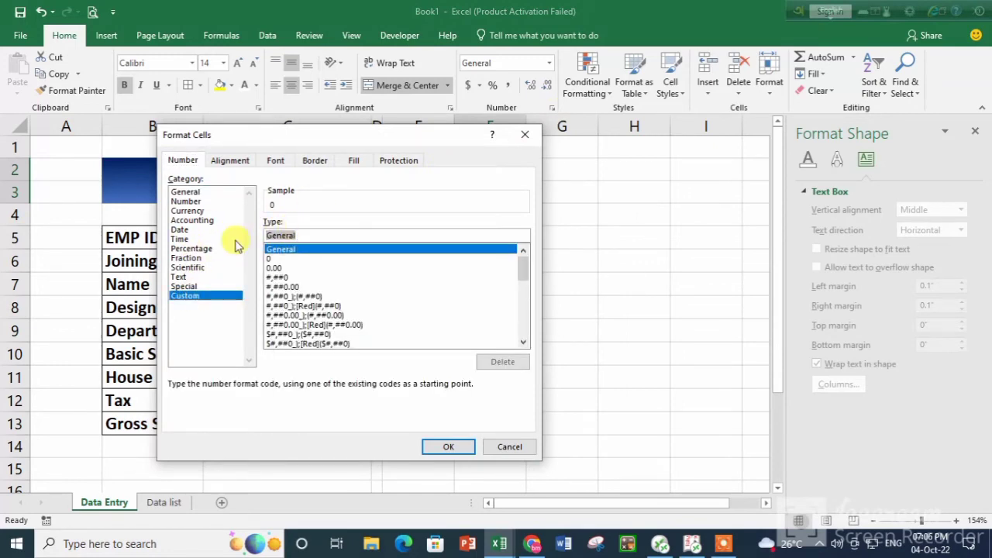
type("0;;;")
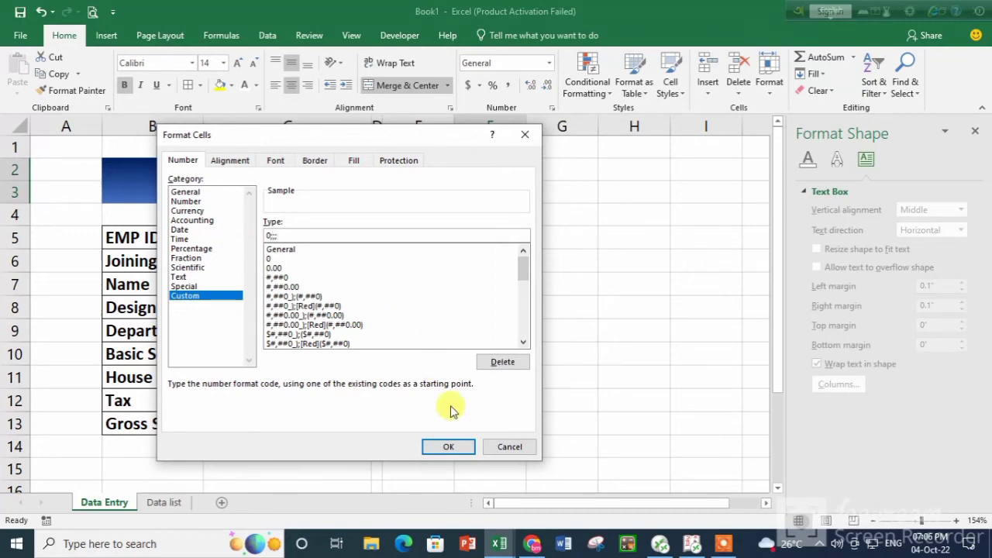
left_click(448, 447)
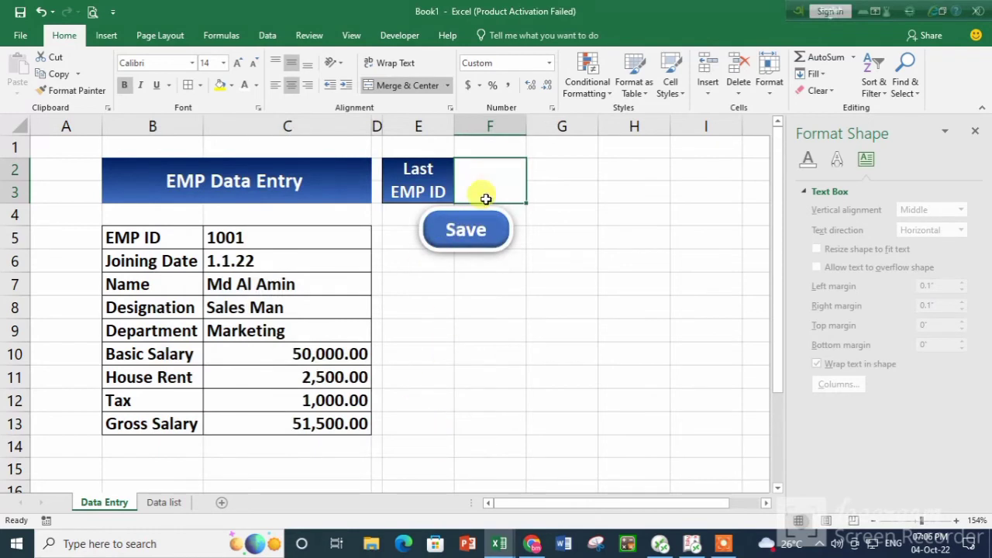
left_click(301, 361)
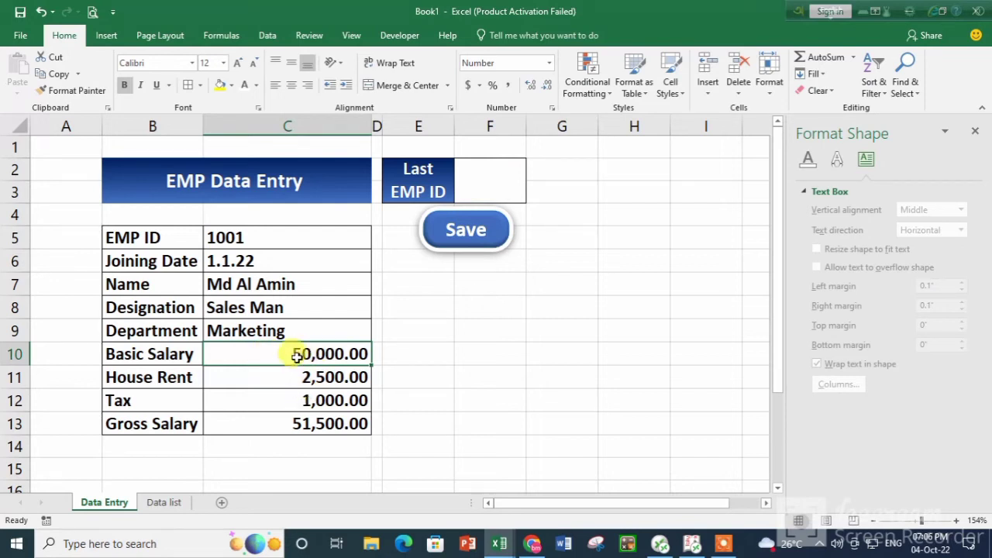
left_click(253, 237)
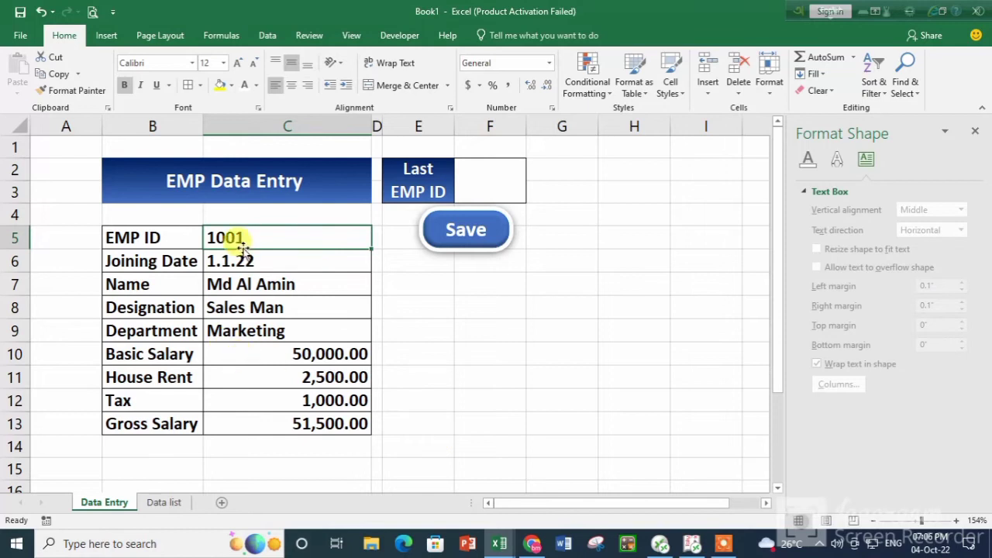
Check in the ribbon customization options that the Developer tab is enabled among the main tabs.
left_click(415, 38)
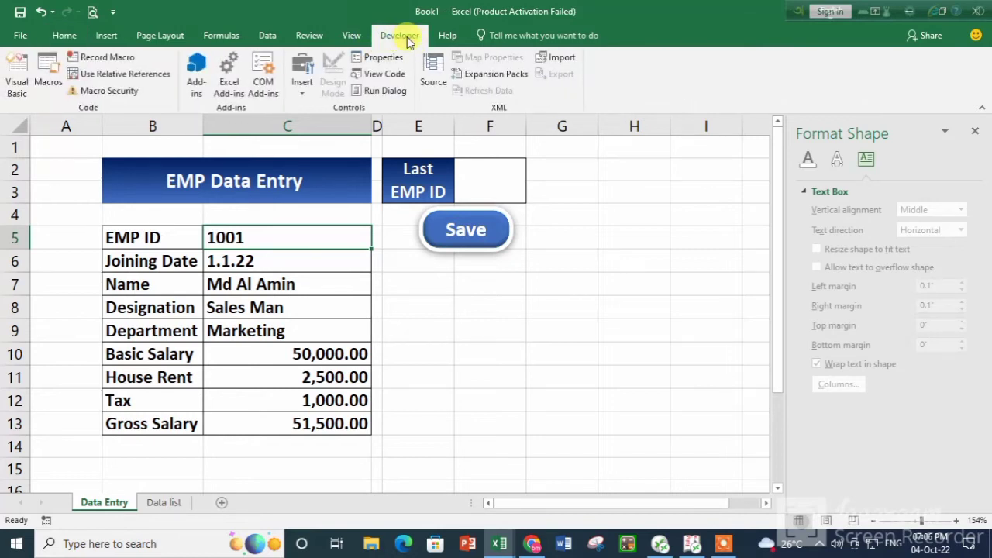
left_click(20, 36)
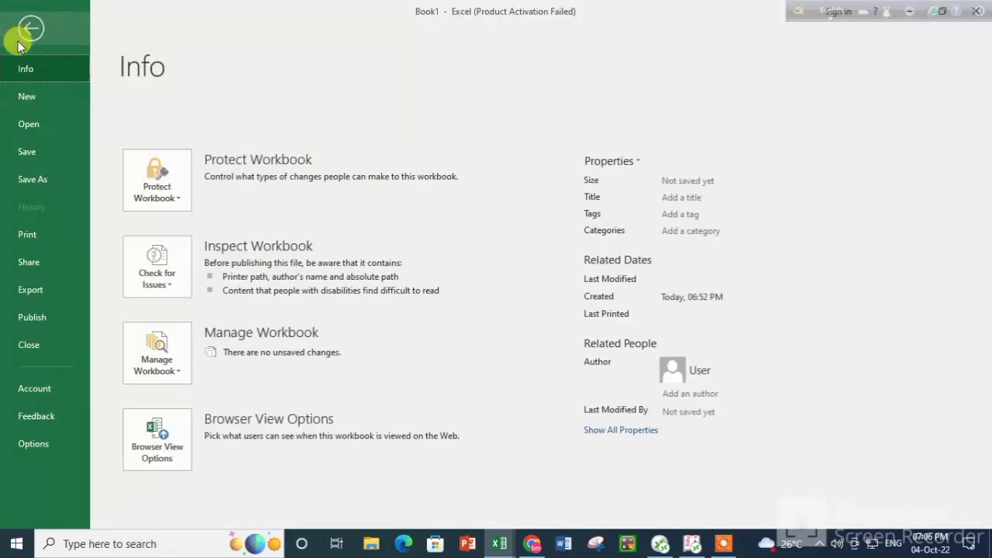
left_click(39, 443)
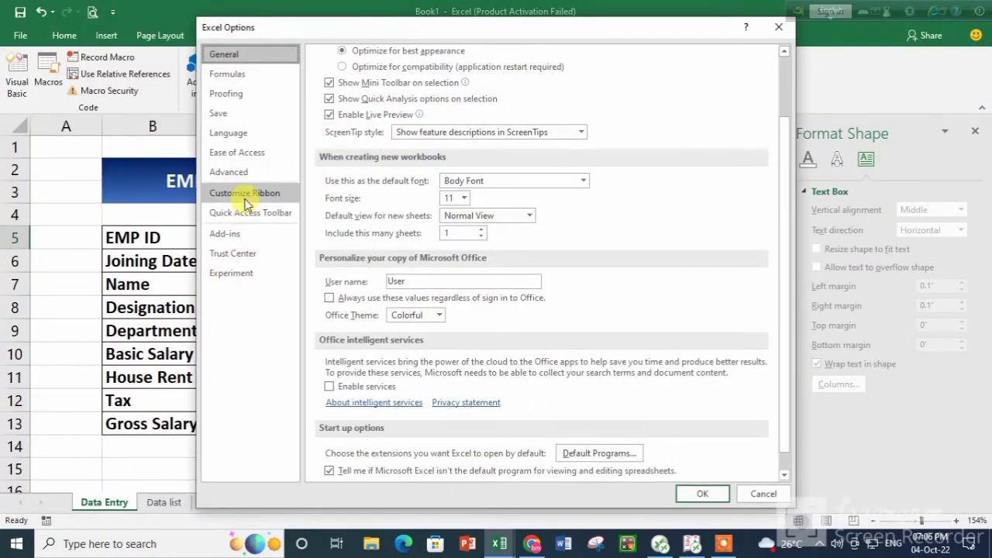
left_click(220, 198)
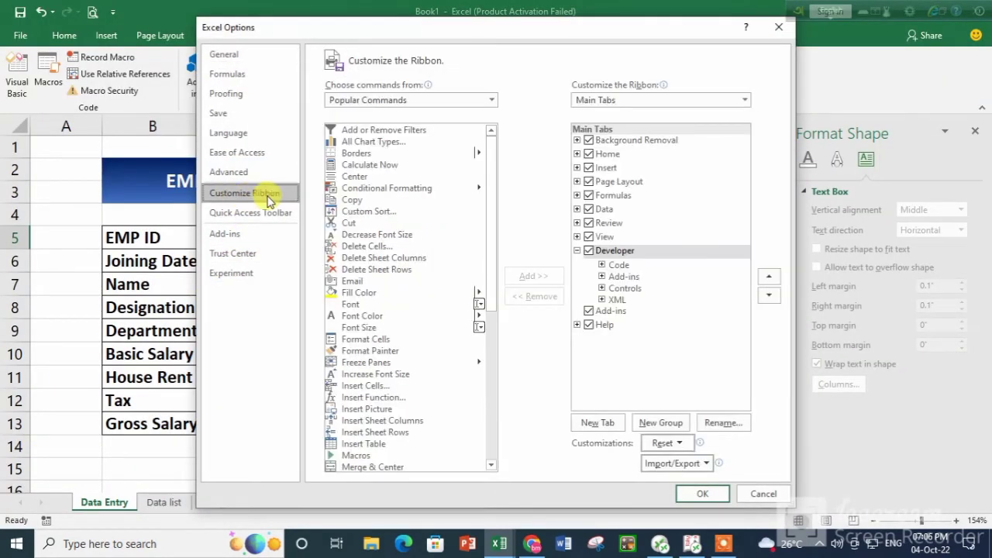
left_click(588, 250)
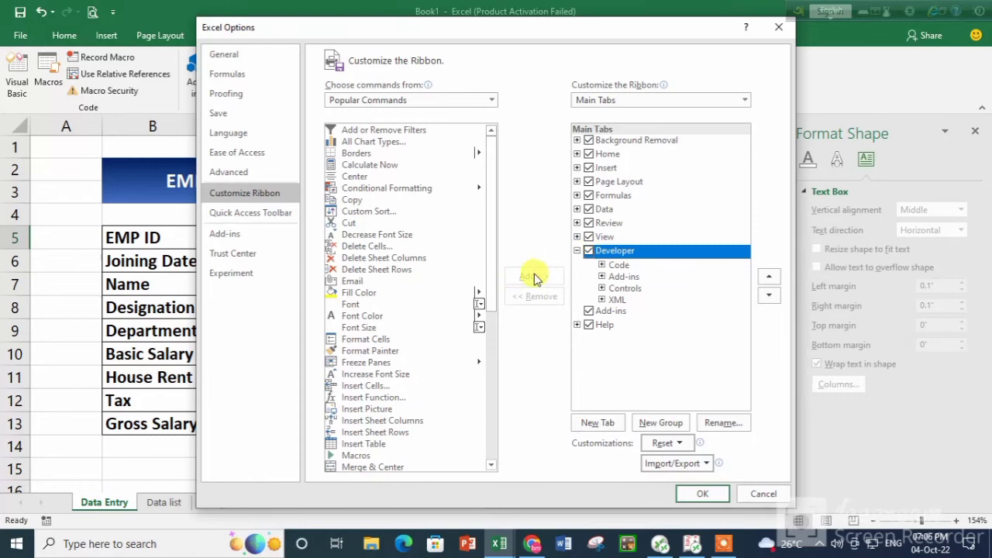
left_click(713, 498)
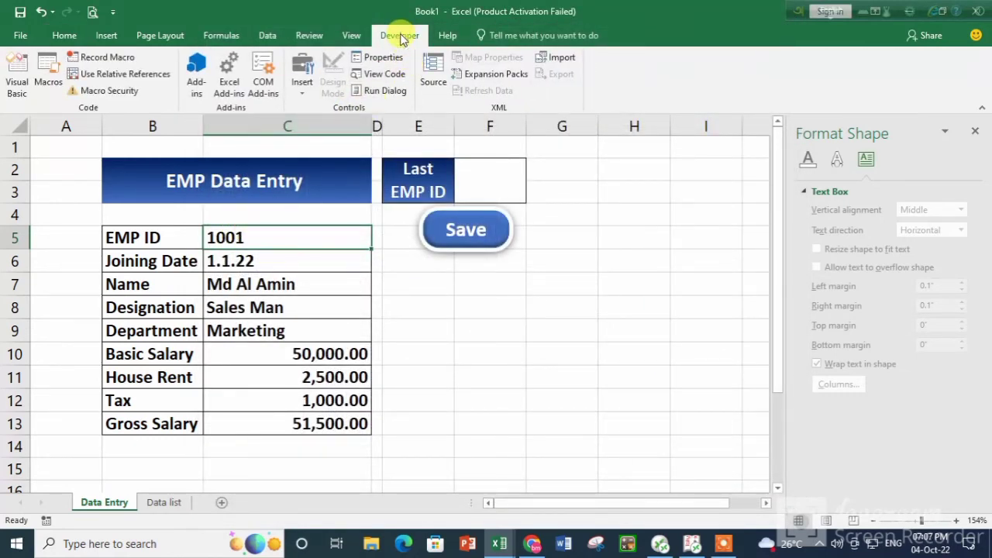
Start recording a macro named HRM_DATA_ENTRY, stored in This Workbook.
left_click(103, 58)
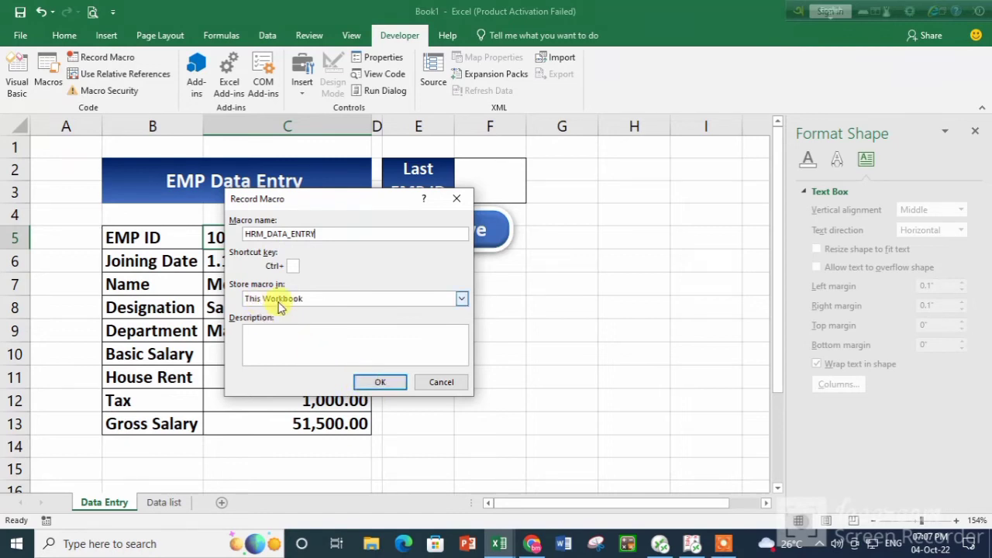
left_click(390, 384)
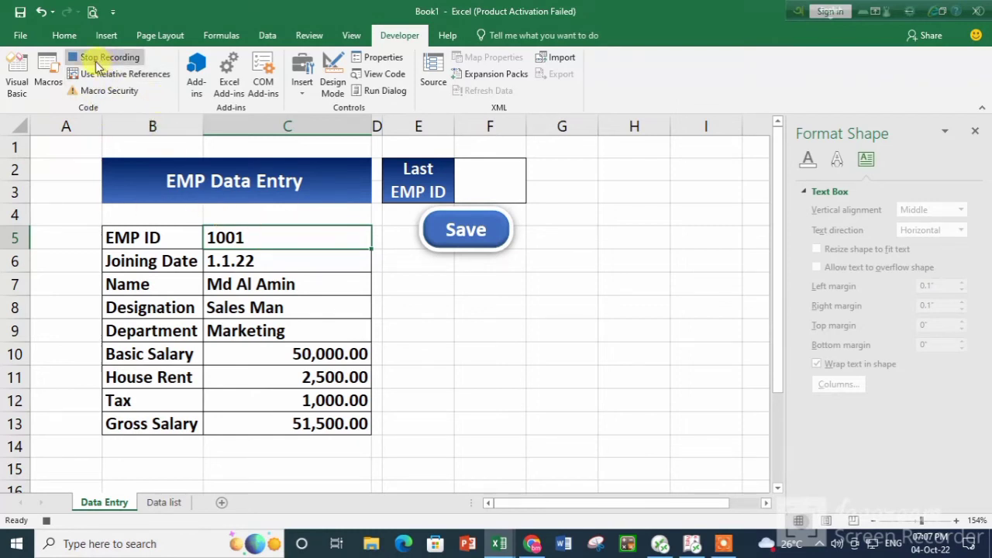
Copy the form entries C5:C13 and paste them as transposed values into the first table row, B6:J6, of the Data list sheet.
left_click_drag(261, 240, 287, 423)
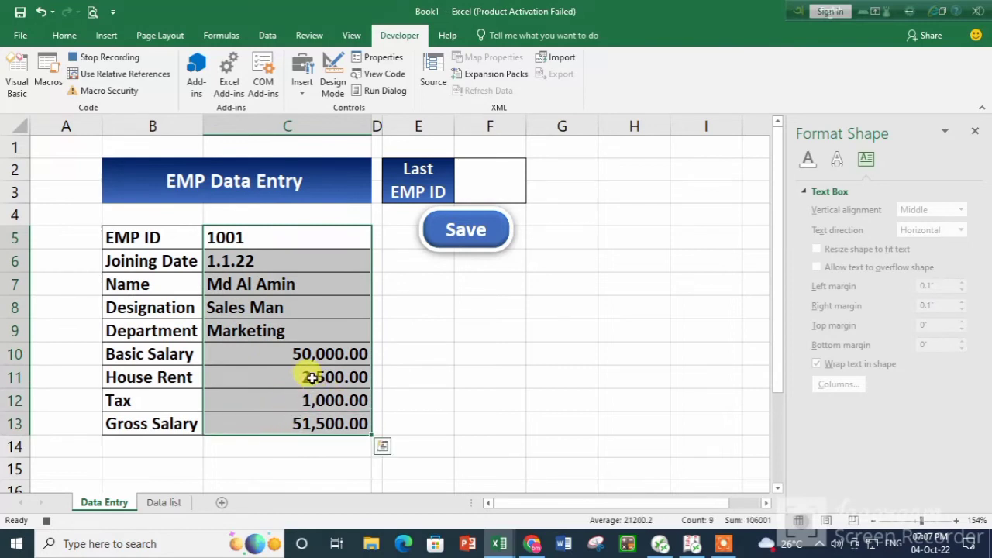
key("ctrl+c")
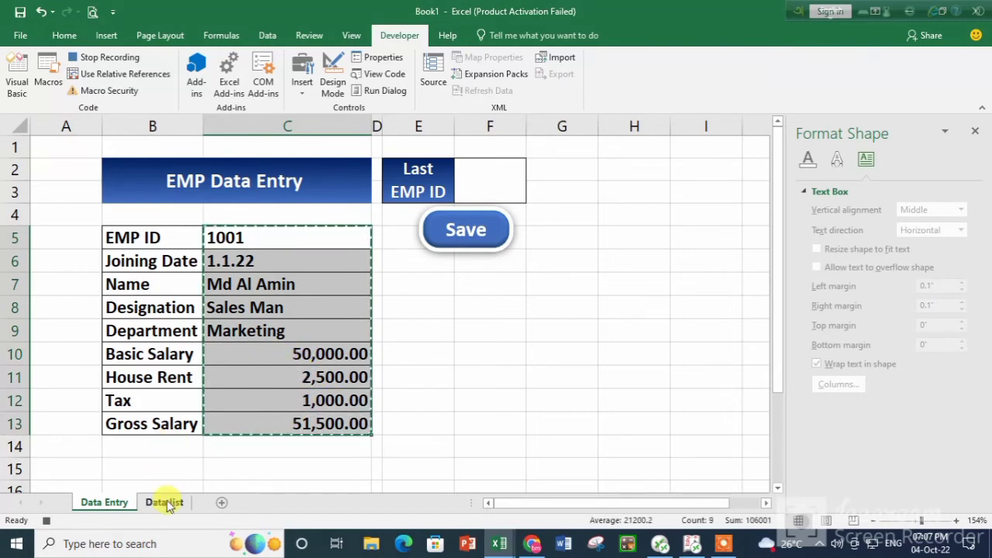
left_click(165, 502)
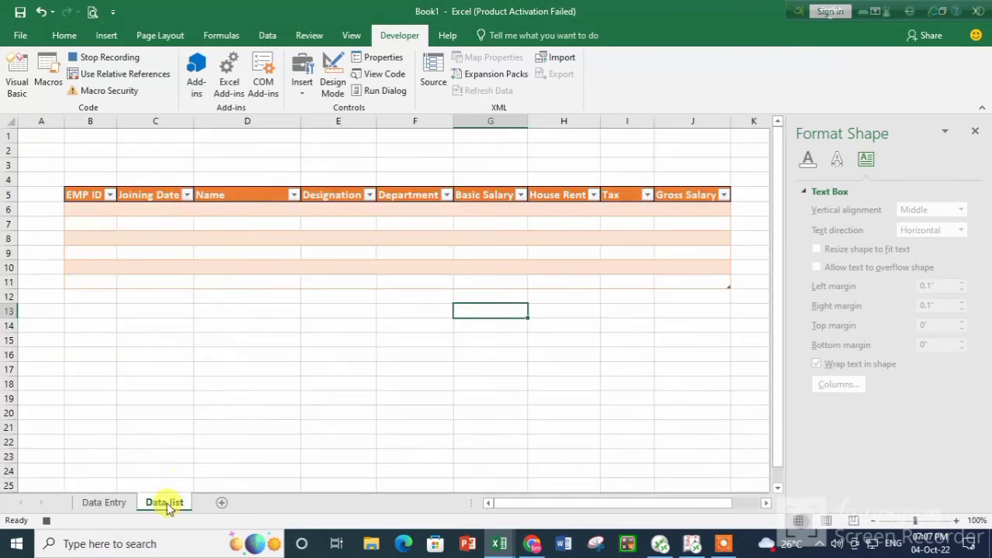
left_click(83, 210)
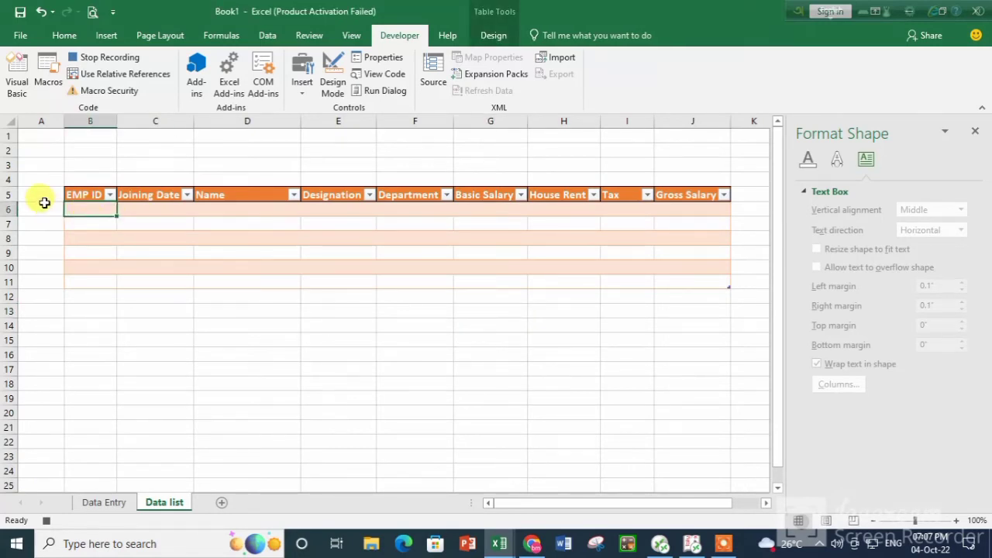
right_click(74, 210)
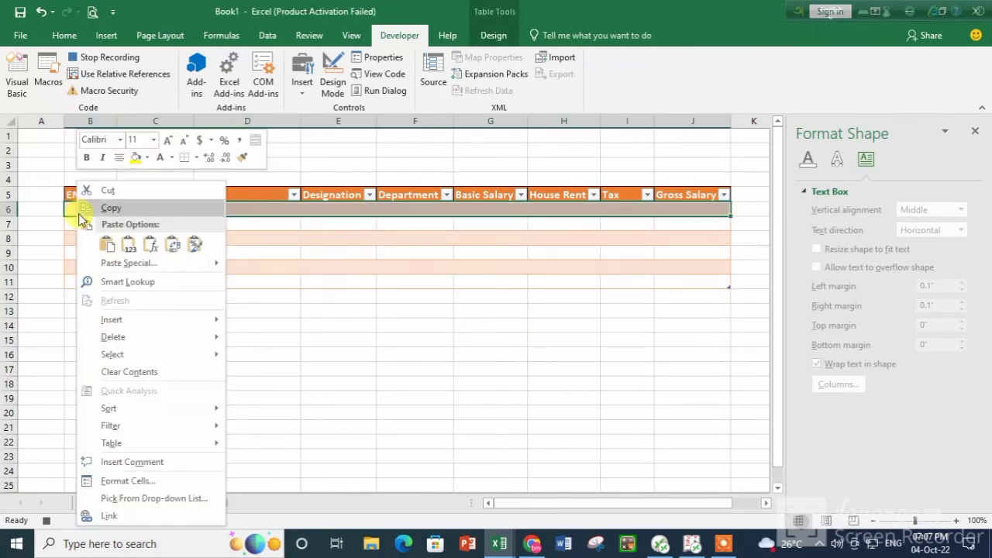
left_click(113, 263)
left_click(40, 204)
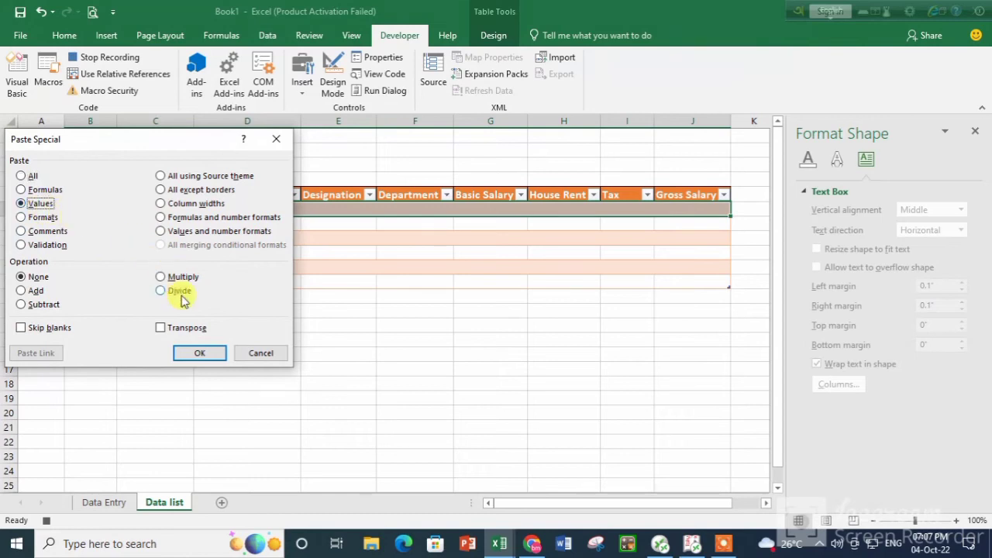
left_click(173, 326)
left_click(199, 355)
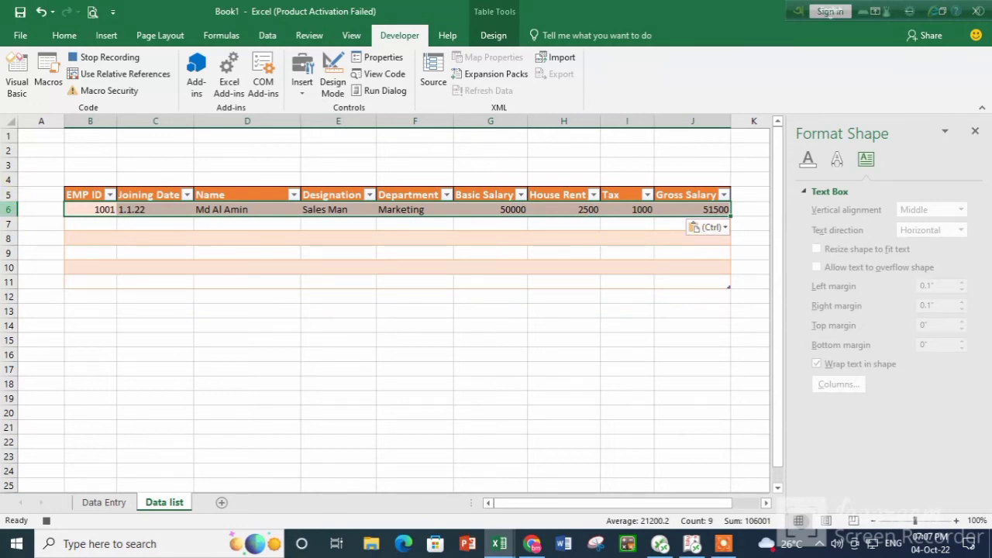
Insert a blank sheet row above the pasted record and format it as non-bold with left and middle alignment.
left_click(62, 36)
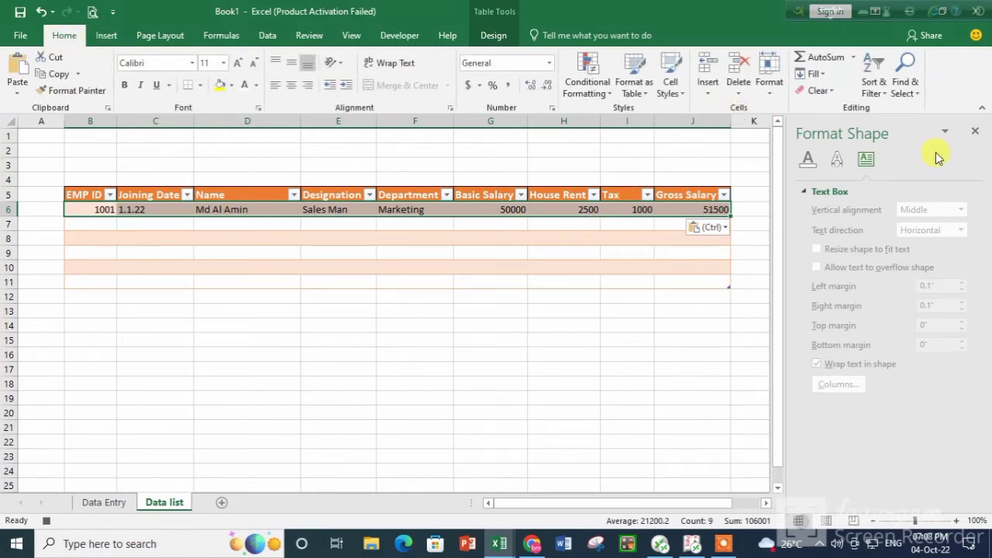
left_click(975, 131)
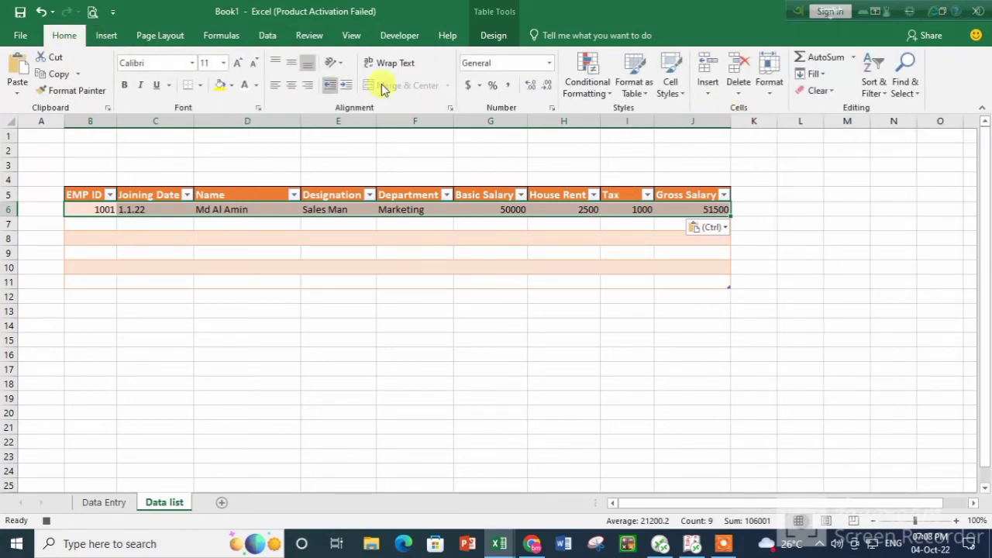
left_click(711, 93)
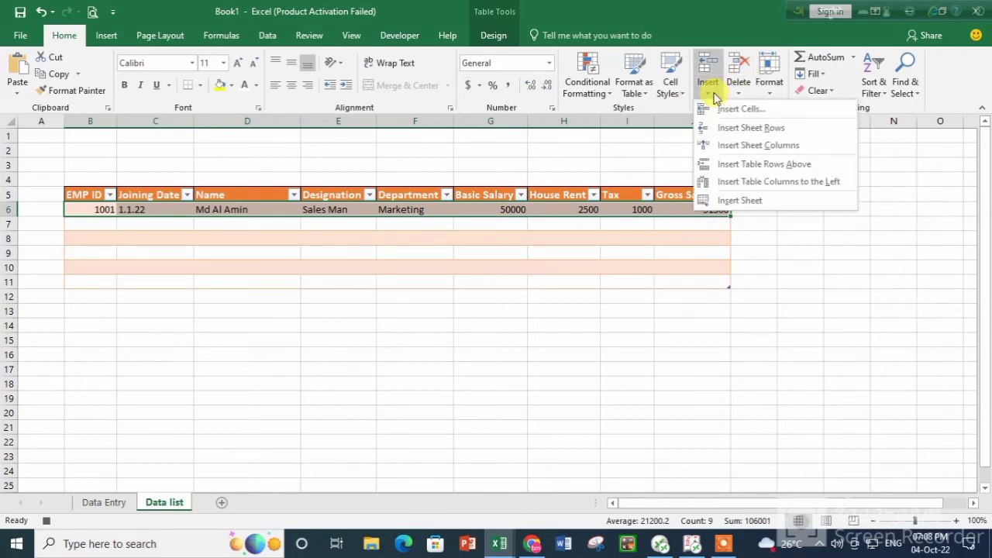
left_click(751, 128)
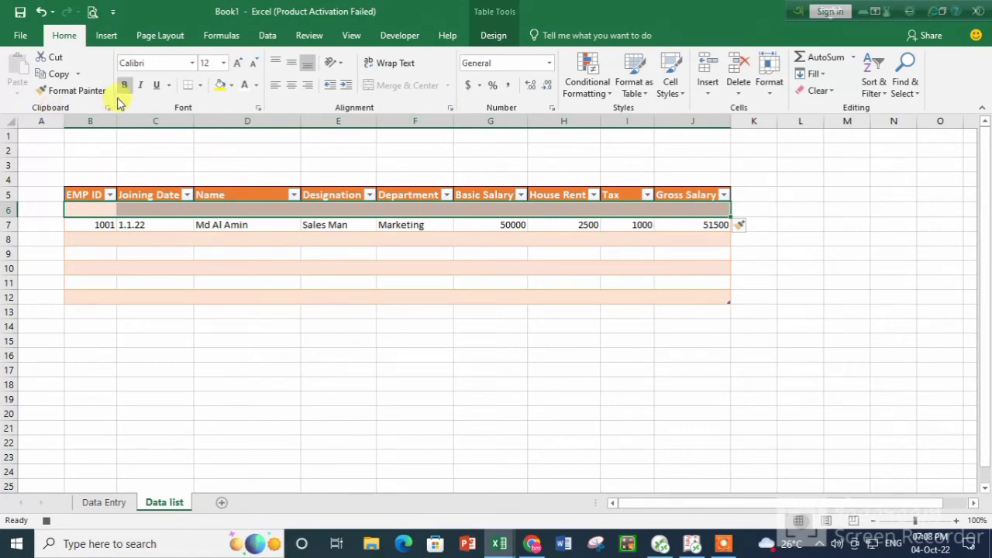
left_click(278, 85)
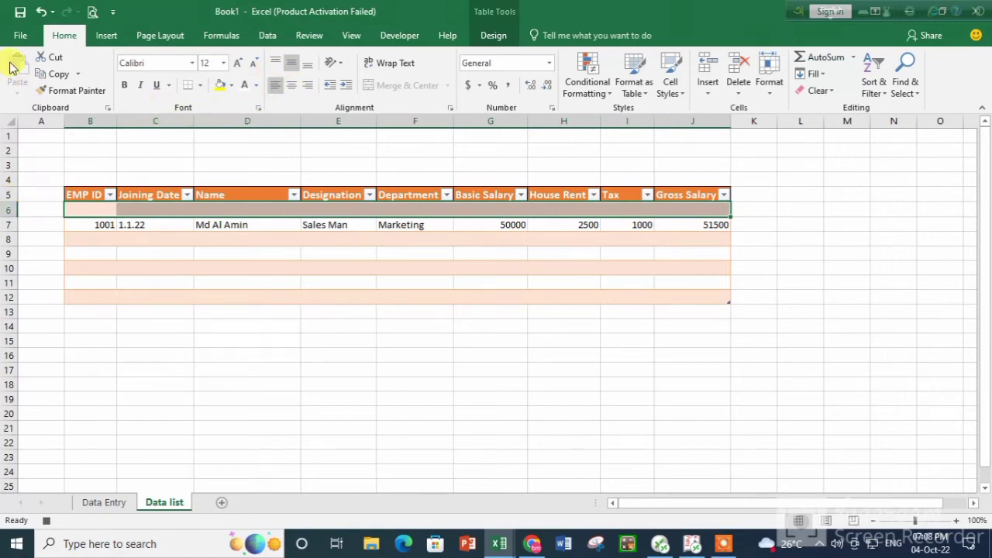
Clear the form entries C5:C10 on the Data Entry sheet and stop recording the macro.
left_click(105, 503)
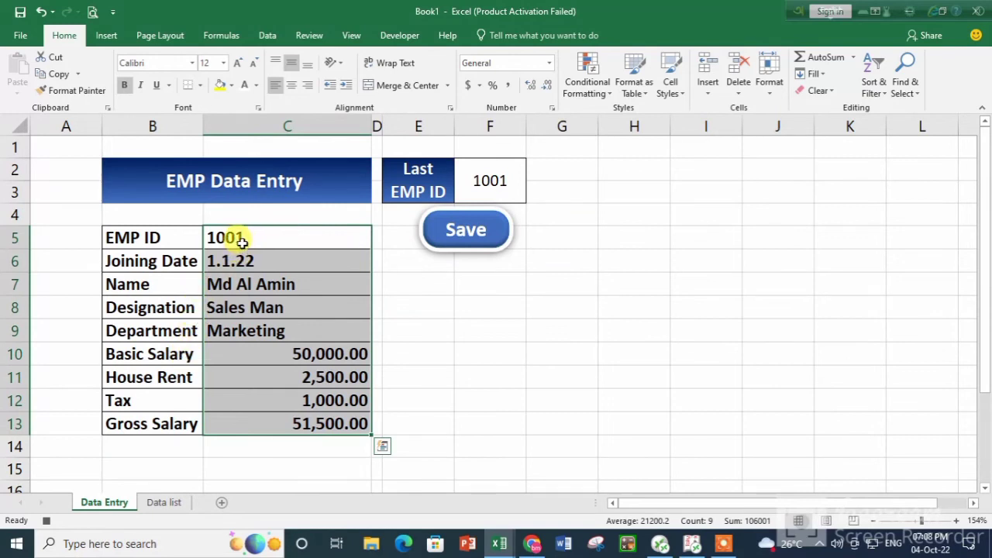
left_click_drag(242, 238, 264, 347)
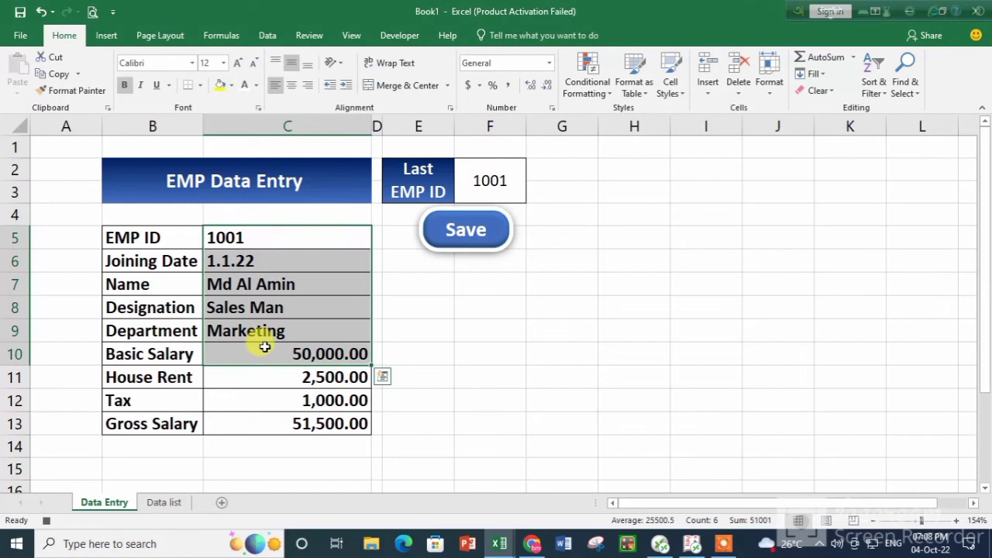
key("Delete")
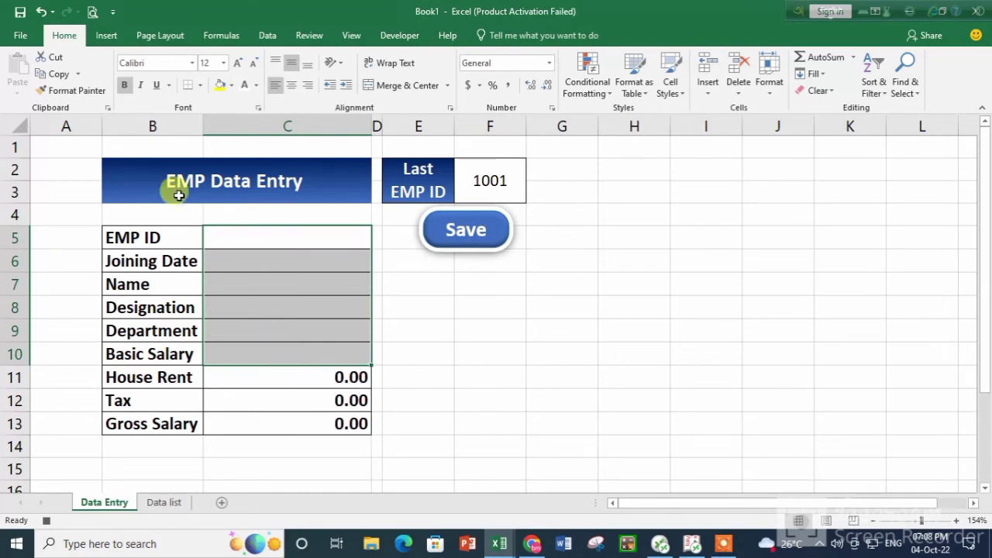
left_click(399, 35)
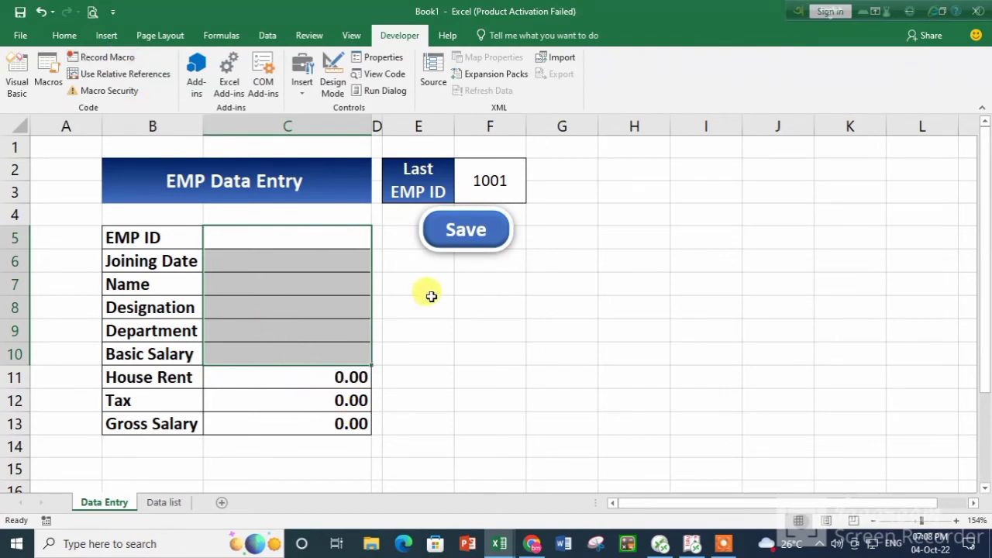
Assign the HRM_DATA_ENTRY macro to the Save button shape.
left_click(434, 237, "ctrl")
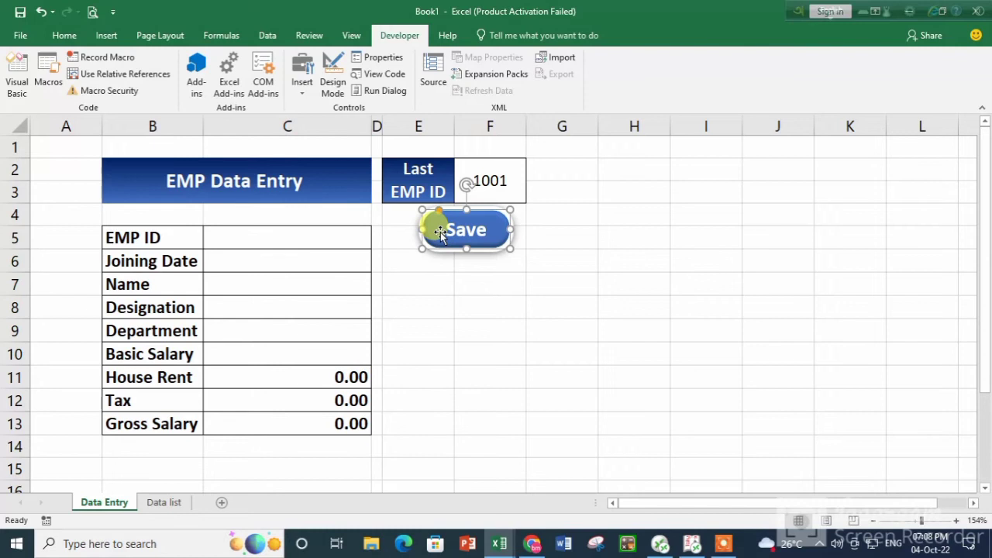
right_click(466, 230)
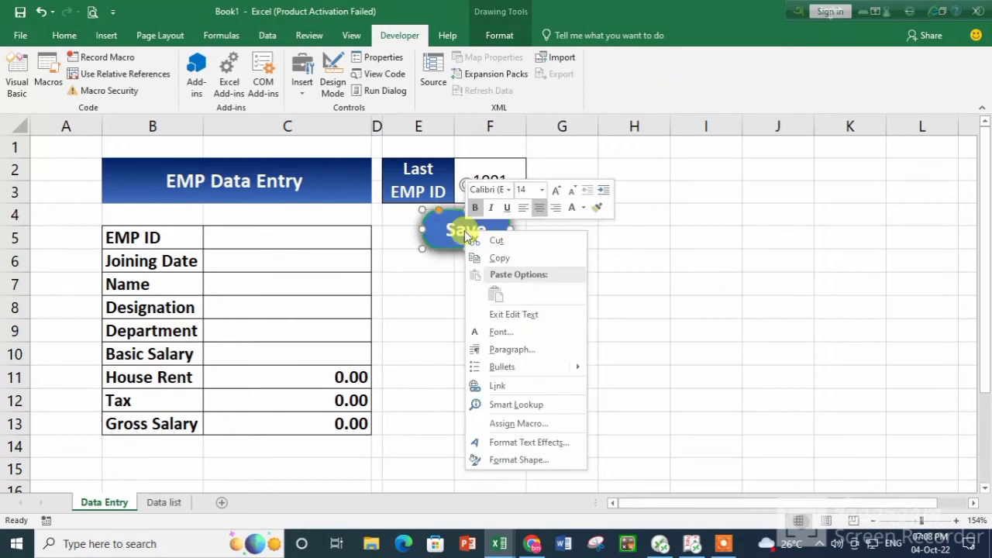
left_click(538, 423)
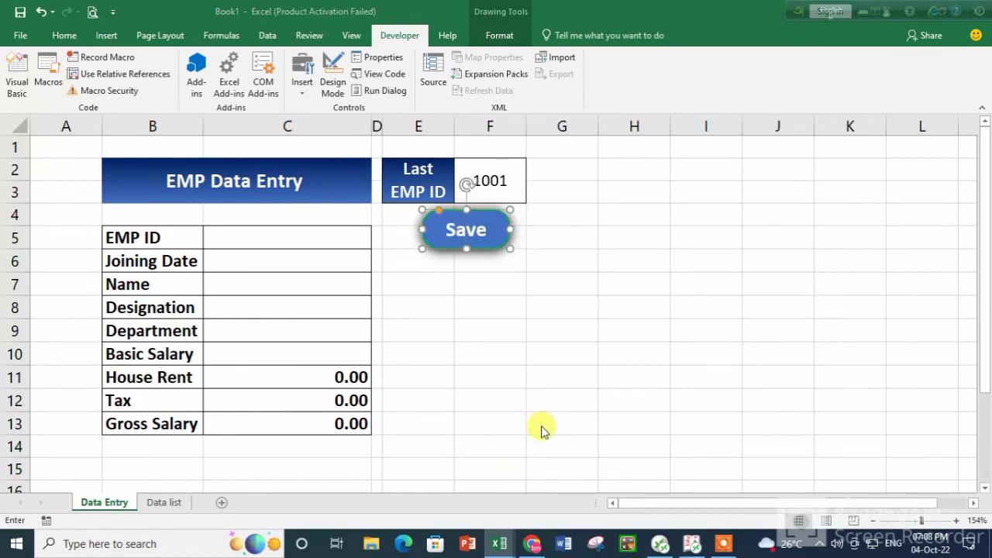
left_click(457, 321)
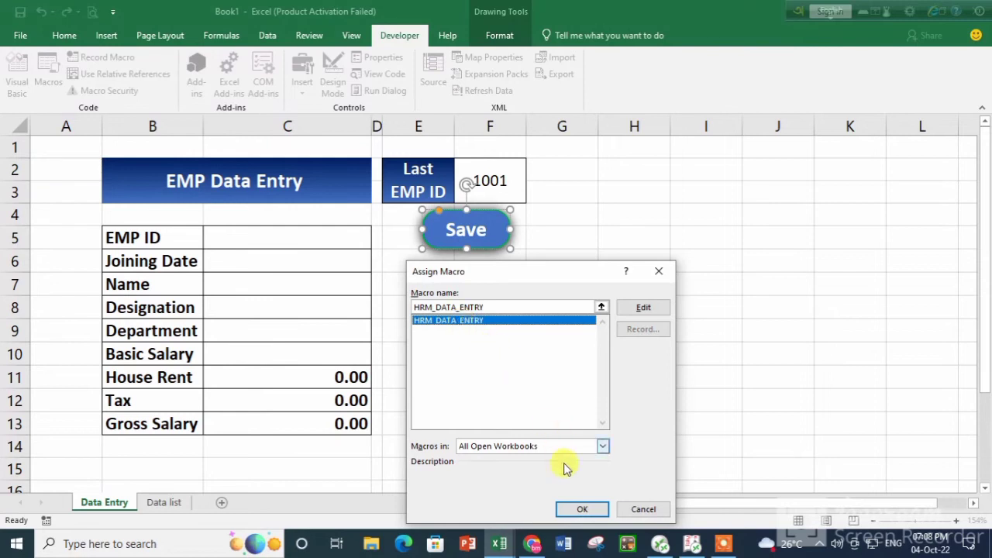
left_click(582, 509)
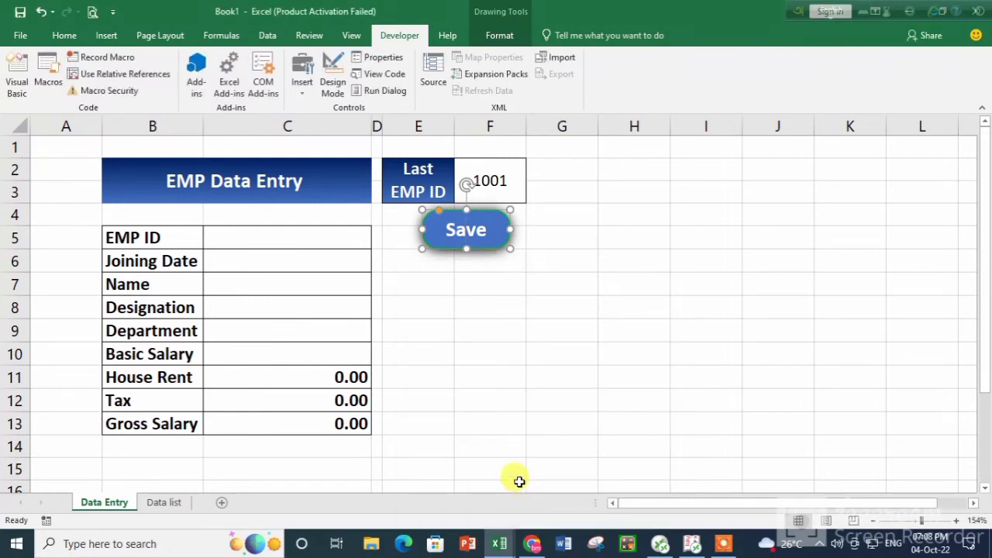
Apply the custom number format 0;;; to the House Rent, Tax and Gross Salary cells C11:C13.
left_click_drag(306, 381, 323, 418)
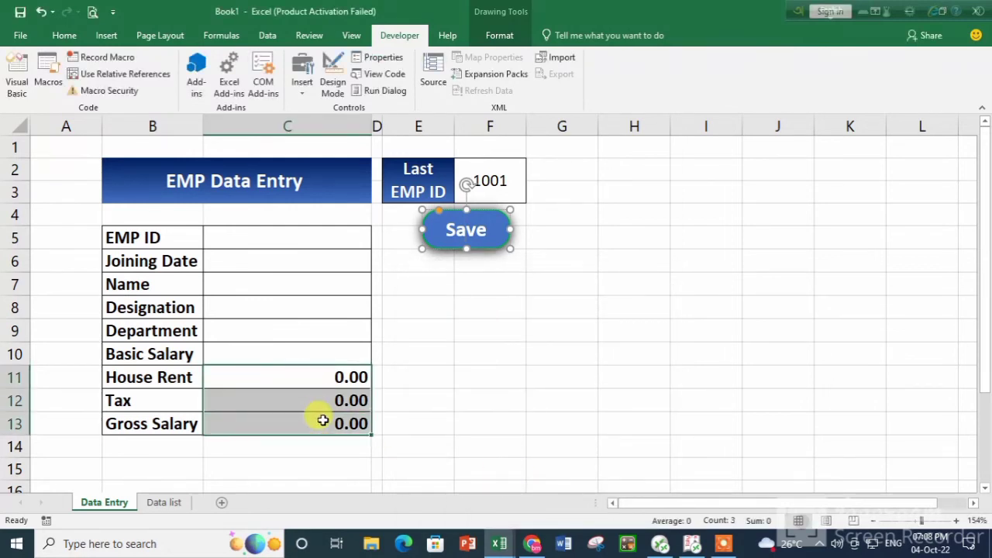
left_click(64, 36)
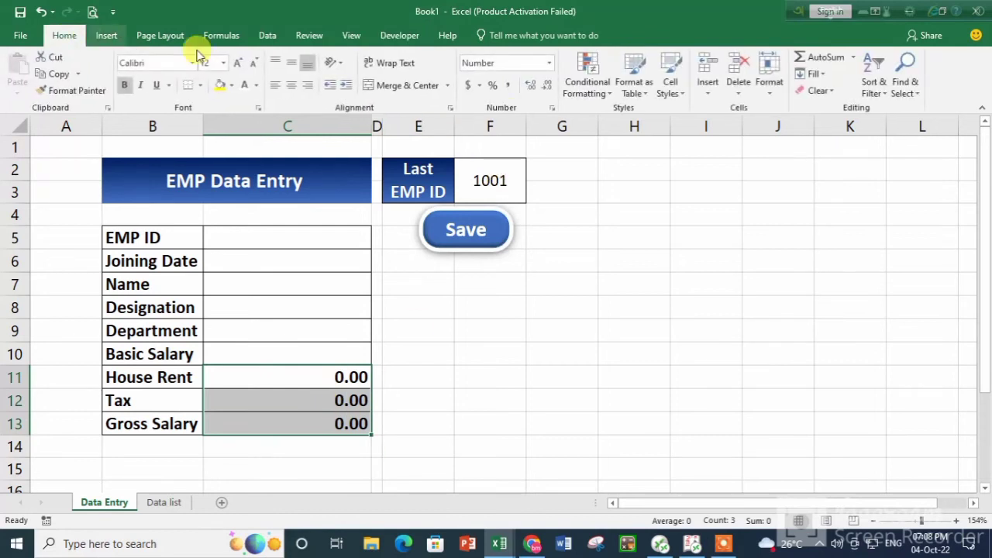
left_click(550, 108)
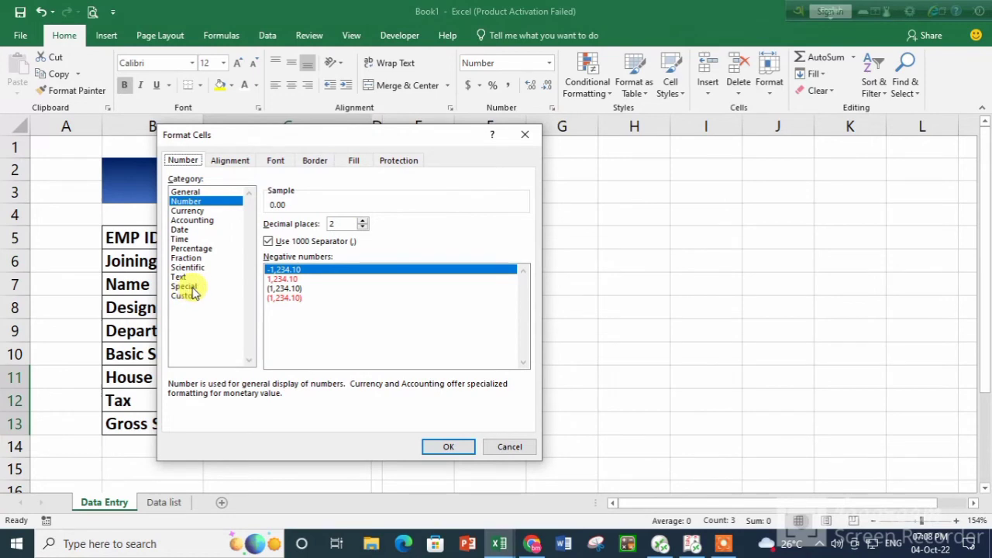
left_click(186, 295)
left_click_drag(314, 237, 242, 234)
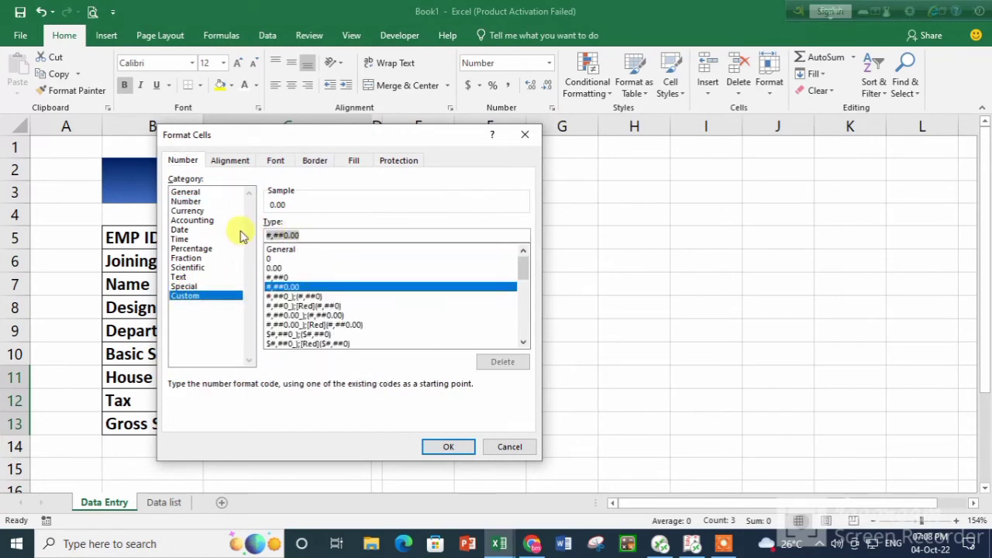
type("0;;;")
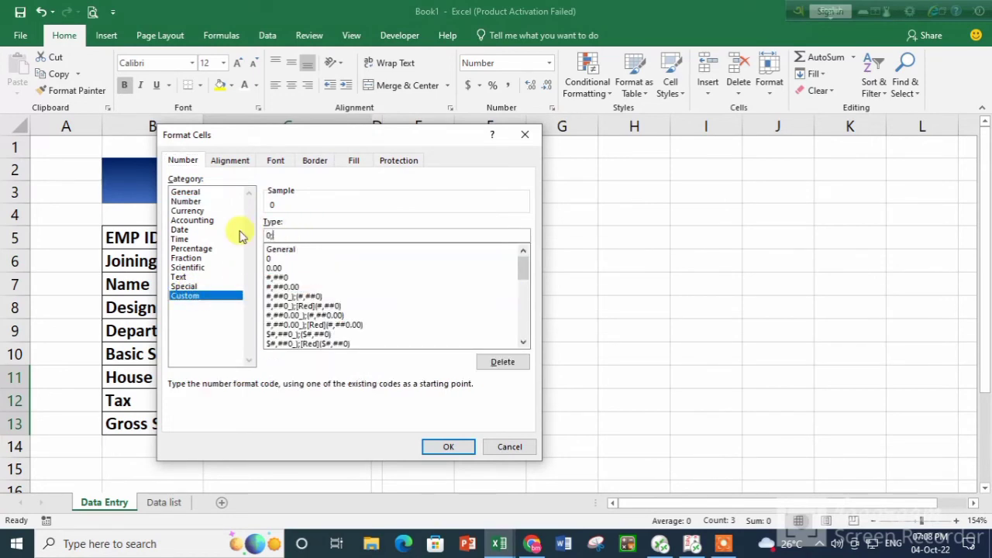
left_click(439, 445)
left_click(252, 269)
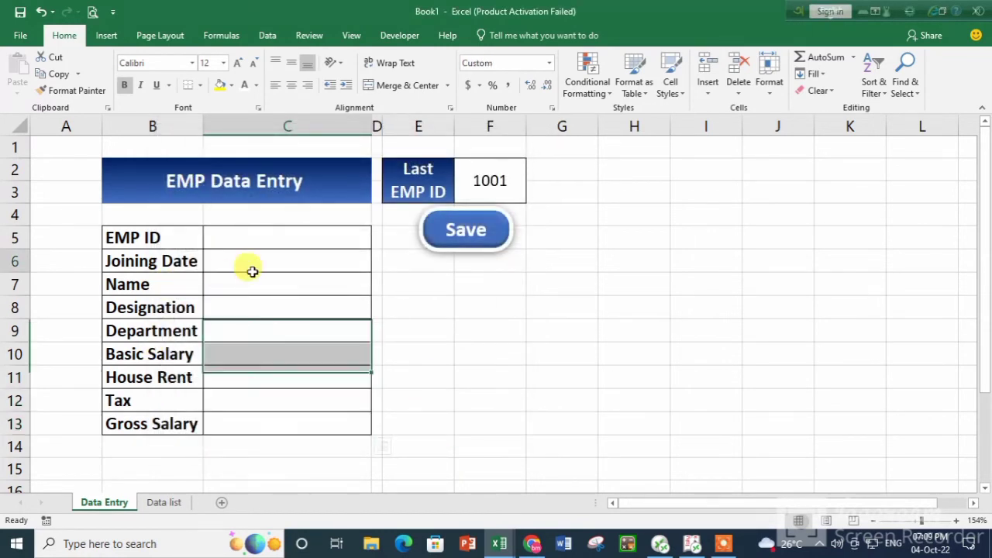
Delete sheet rows 6 and 7, including the old test record, from the Data list sheet.
left_click(255, 233)
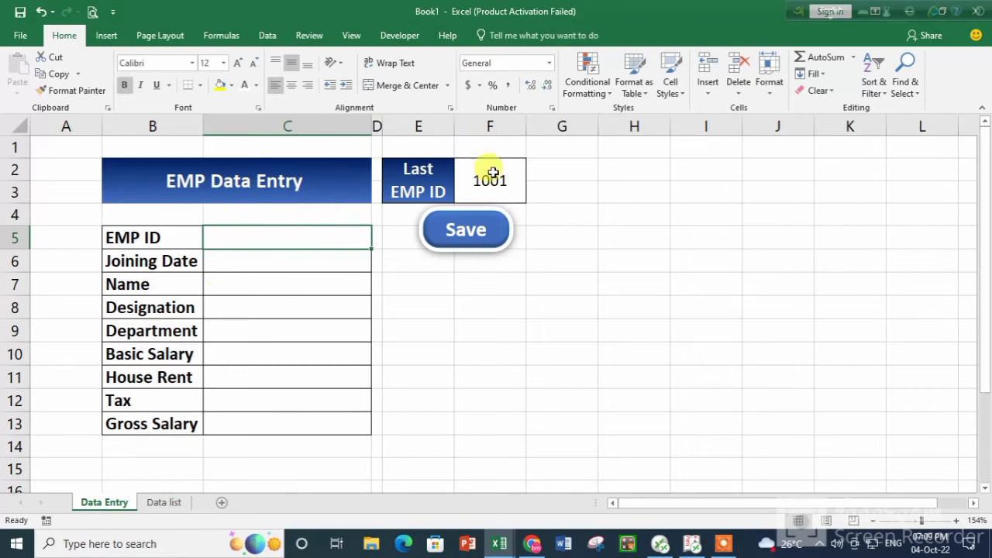
left_click(159, 502)
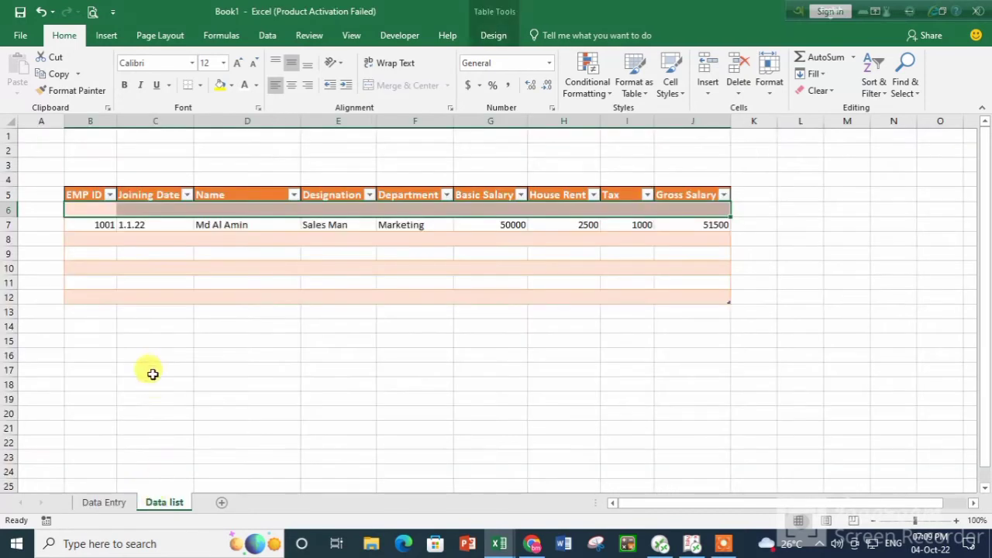
left_click(8, 214)
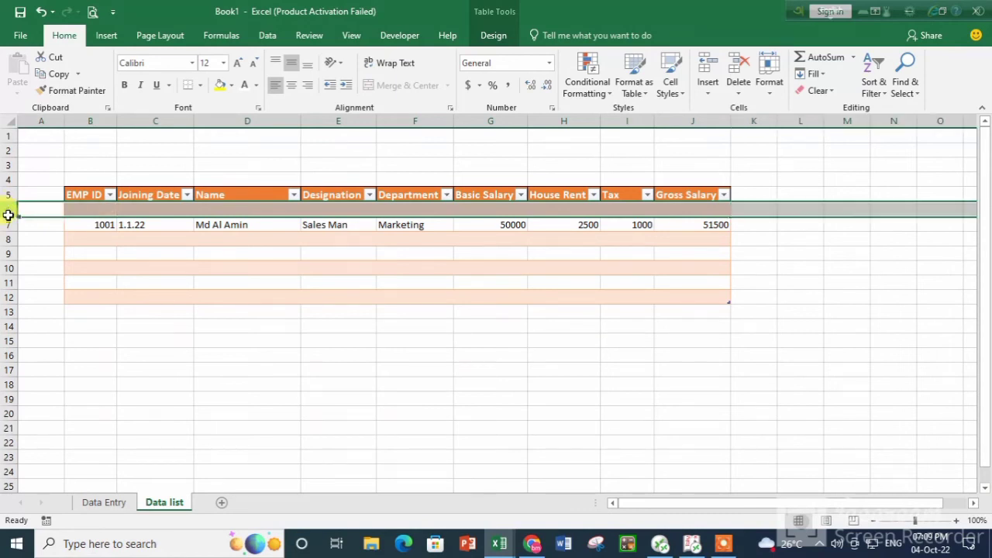
left_click_drag(8, 214, 7, 225)
right_click(8, 225)
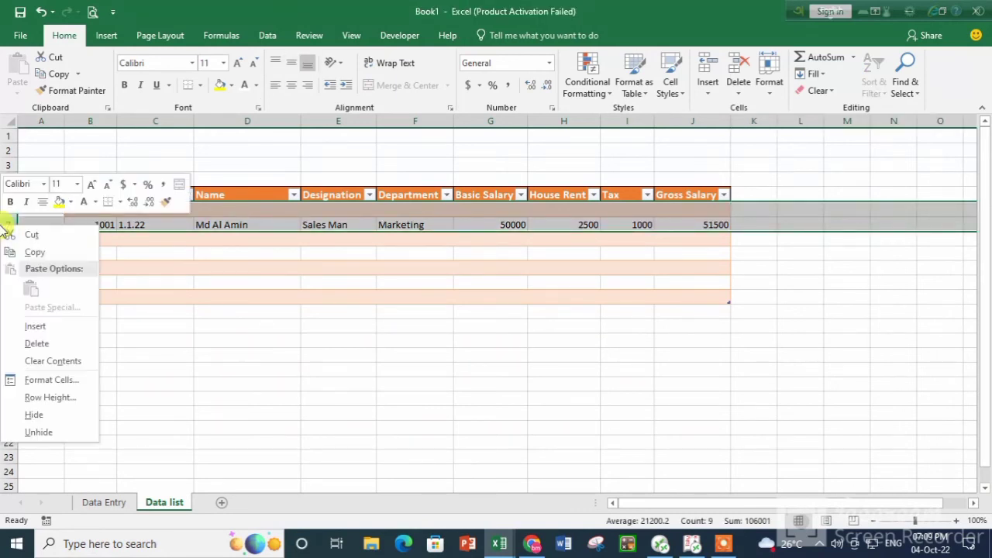
left_click(49, 342)
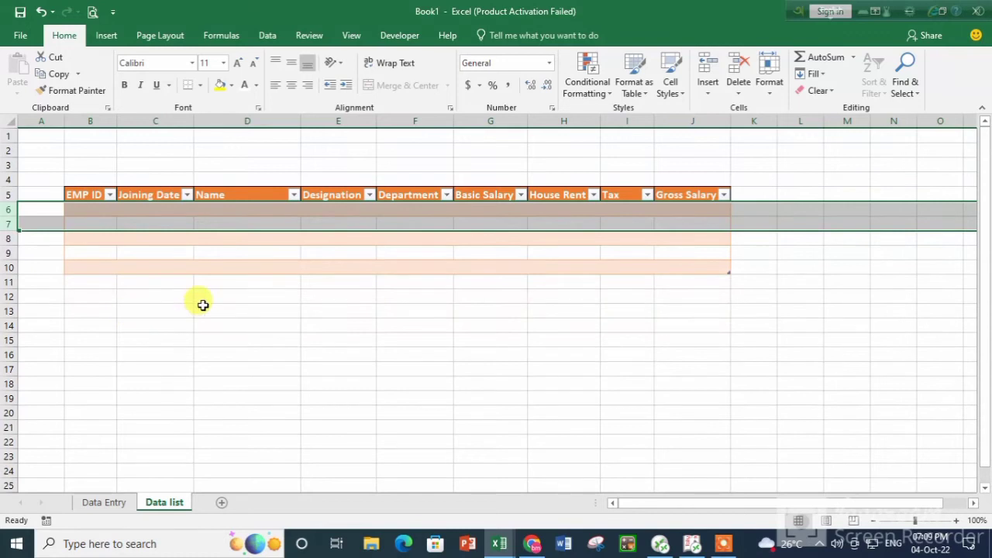
left_click(288, 265)
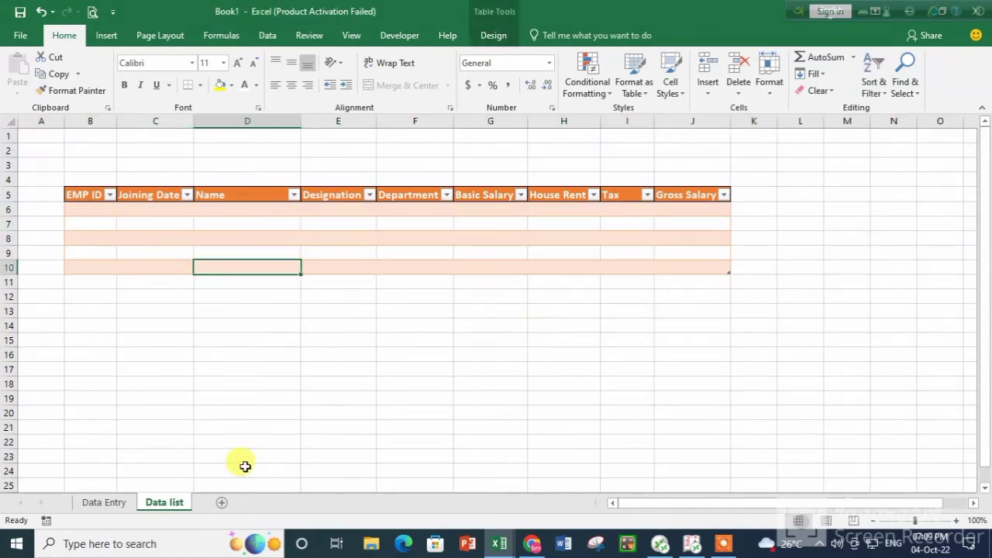
On the Data Entry sheet, fill in the employee's ID, the joining date 1.1.22 and the employee's full name.
left_click(116, 504)
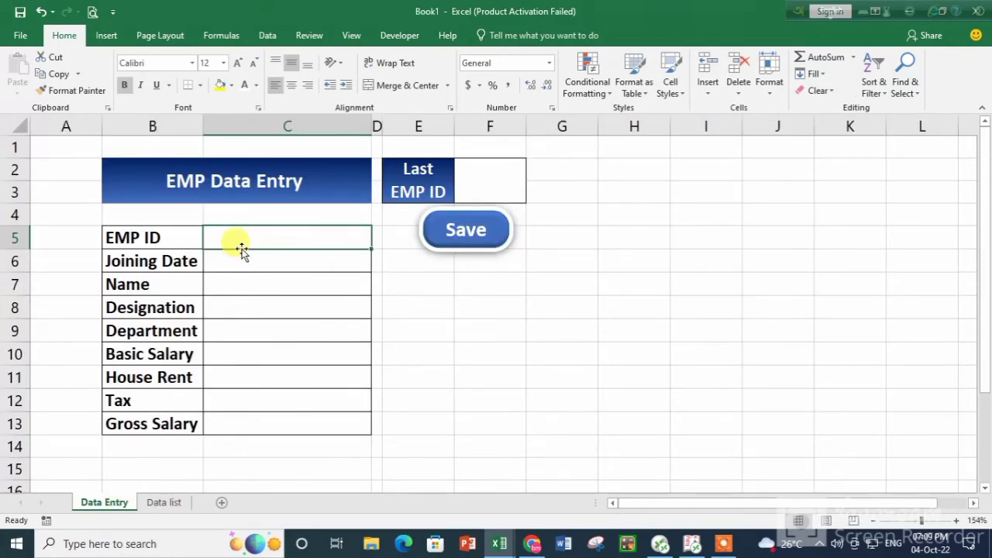
type("101")
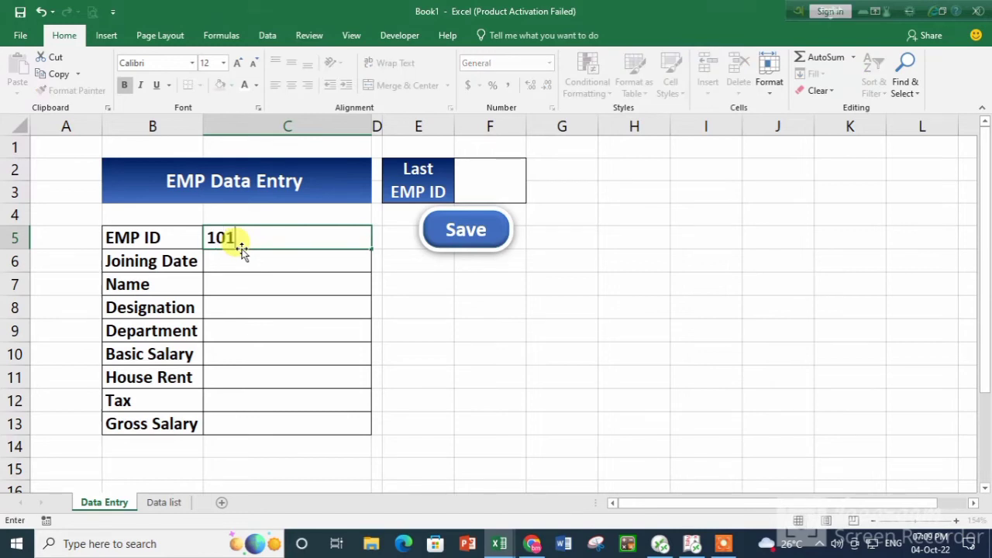
key("Return")
type("1.1.22")
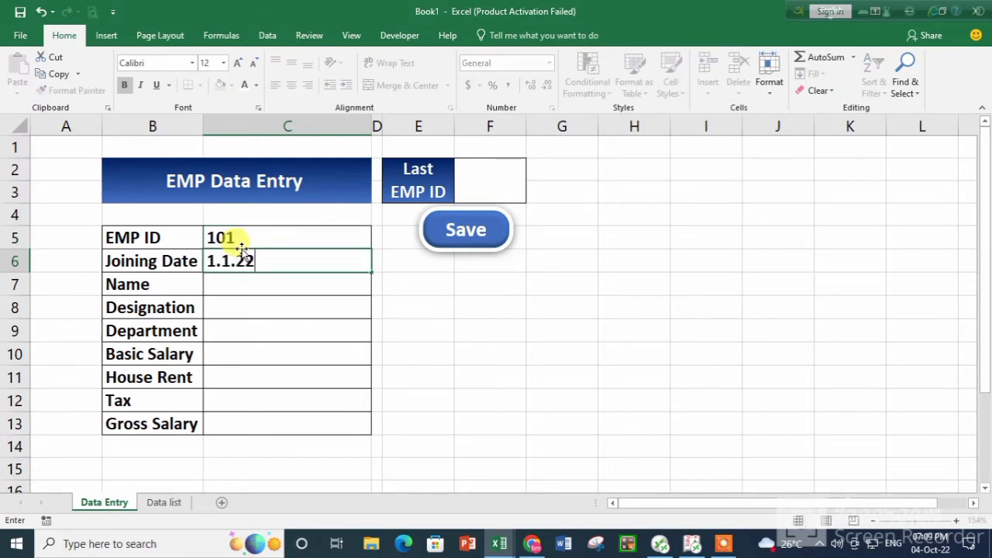
key("Return")
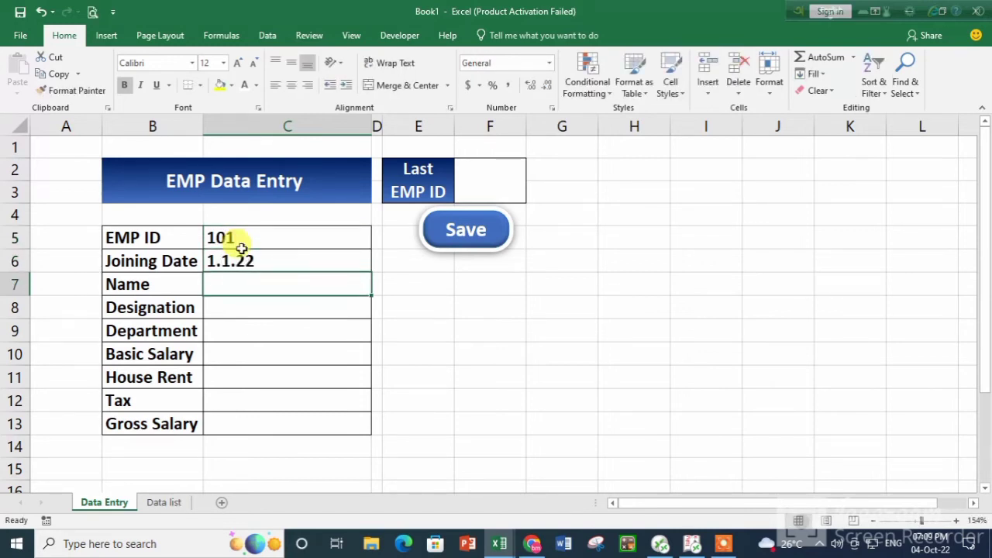
type("Md ")
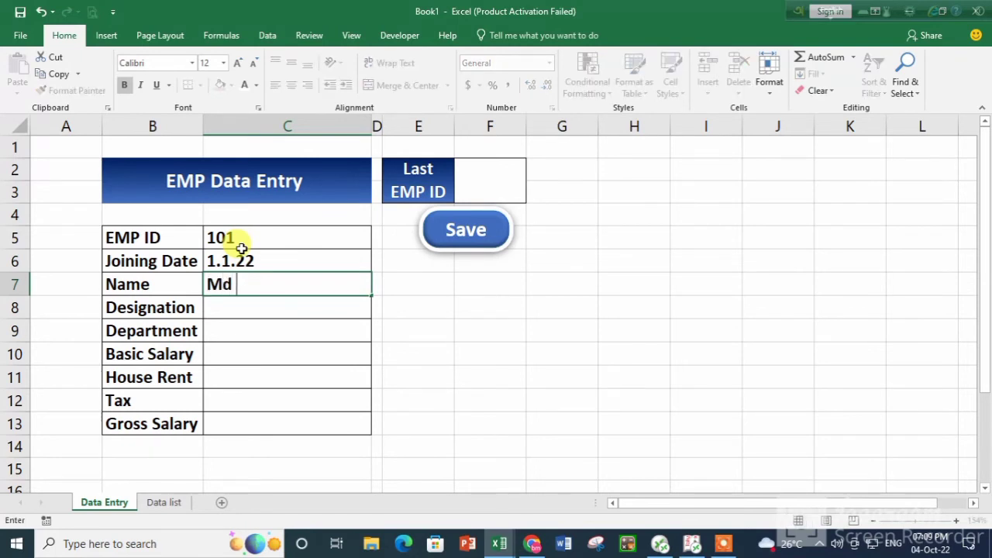
type("Kawsar Ali")
key("Return")
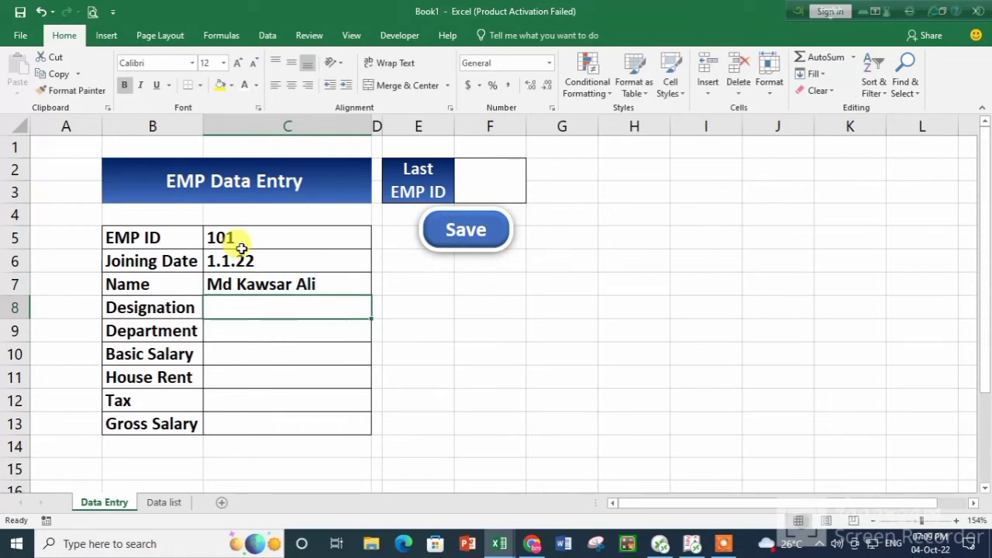
Enter Store Manager as the designation, Store as the department and 80000 as the basic salary.
type("So")
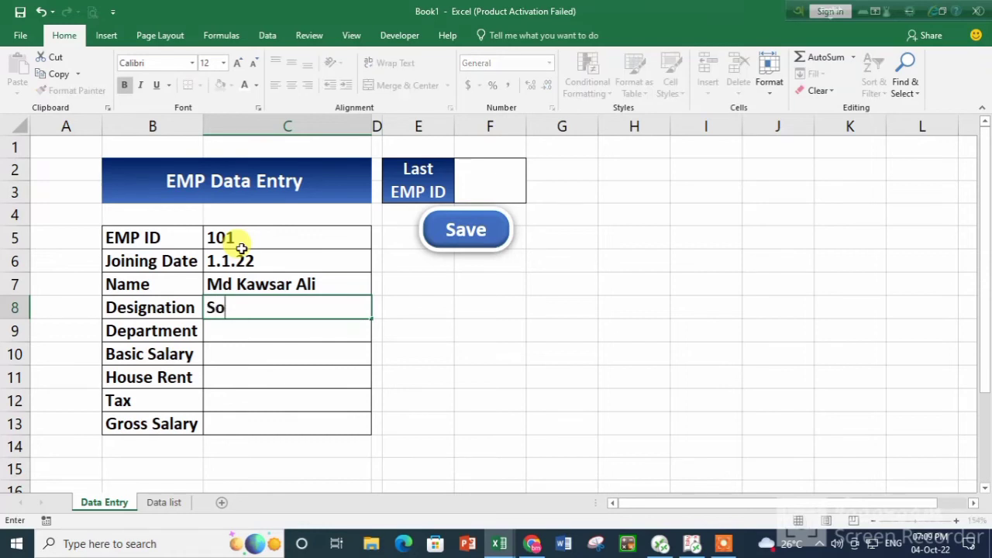
key("BackSpace")
type("tore Manager")
key("Return")
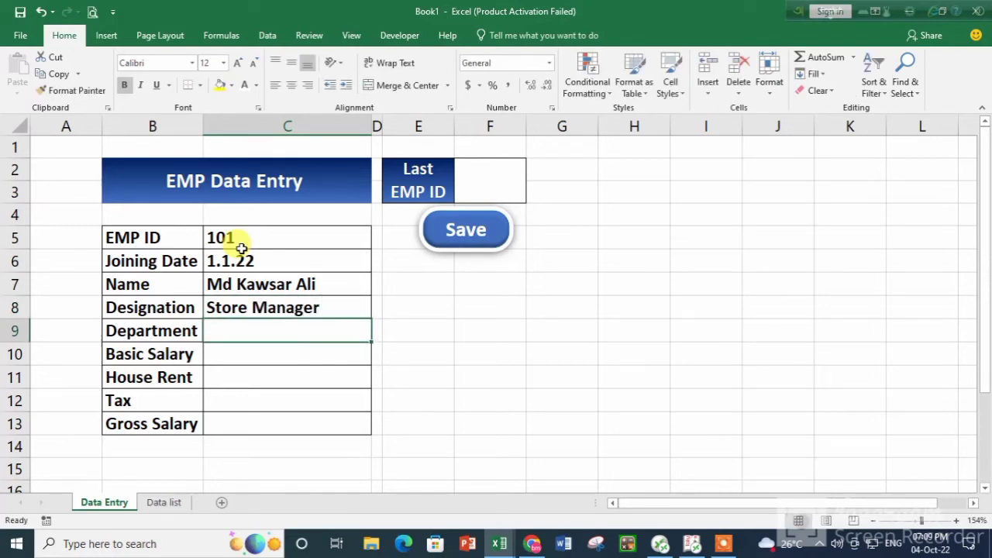
type("Sot")
key("BackSpace")
key("BackSpace")
type("tore")
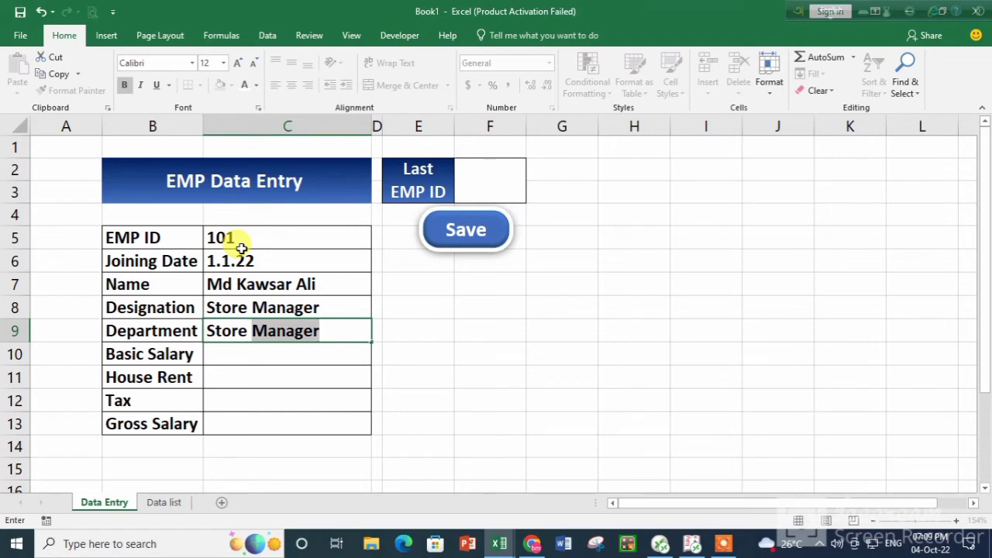
key("BackSpace")
key("Return")
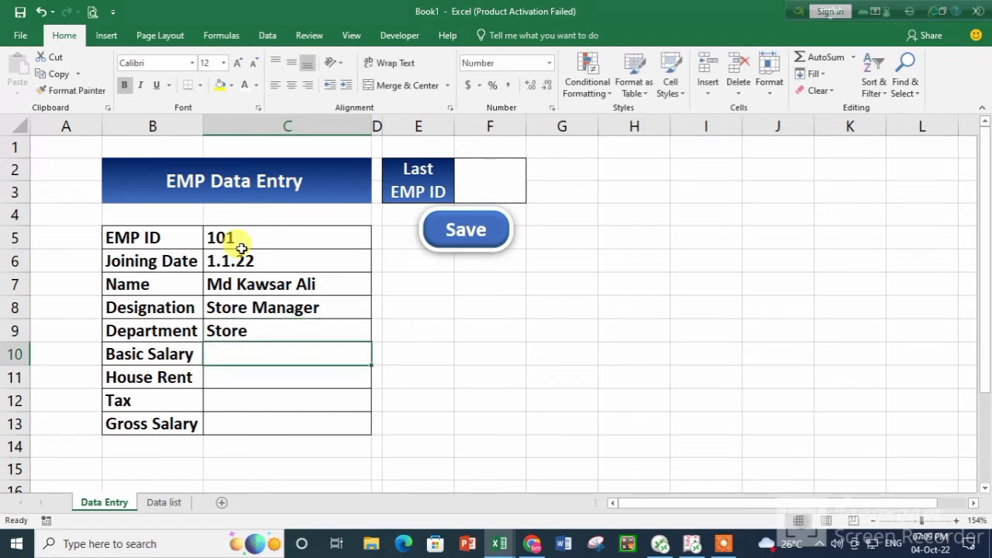
type("80000")
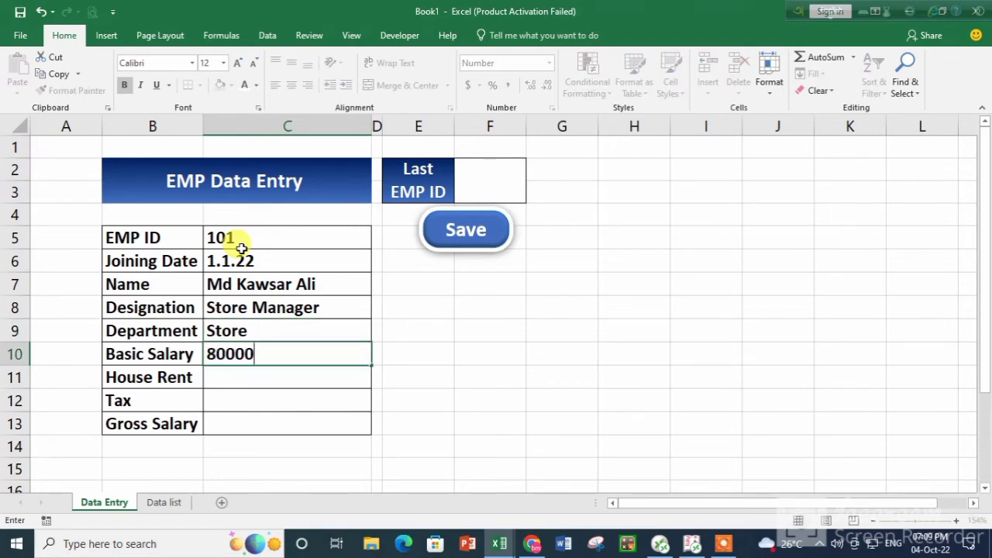
key("Return")
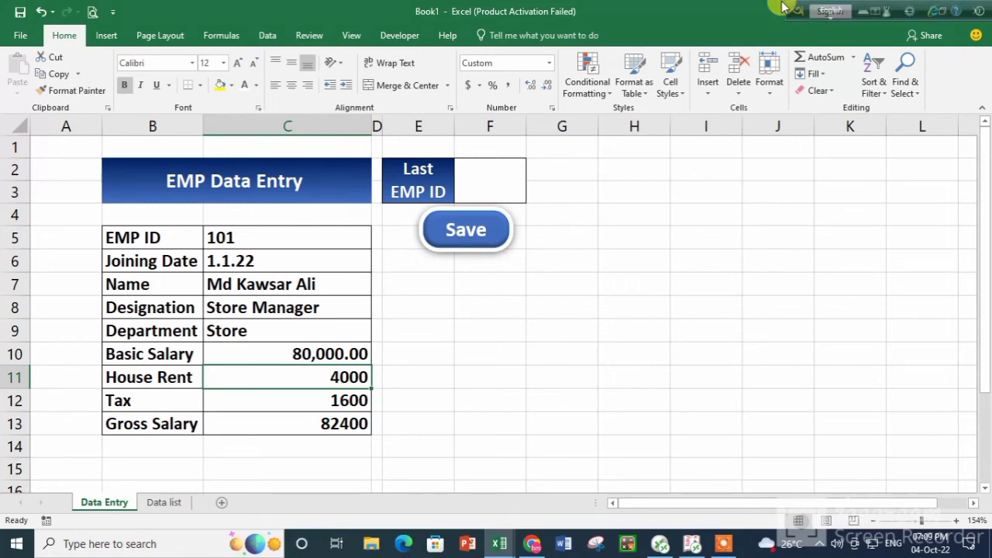
Save the Store Manager record with the form's Save macro and check it on the Data list sheet.
left_click(463, 230)
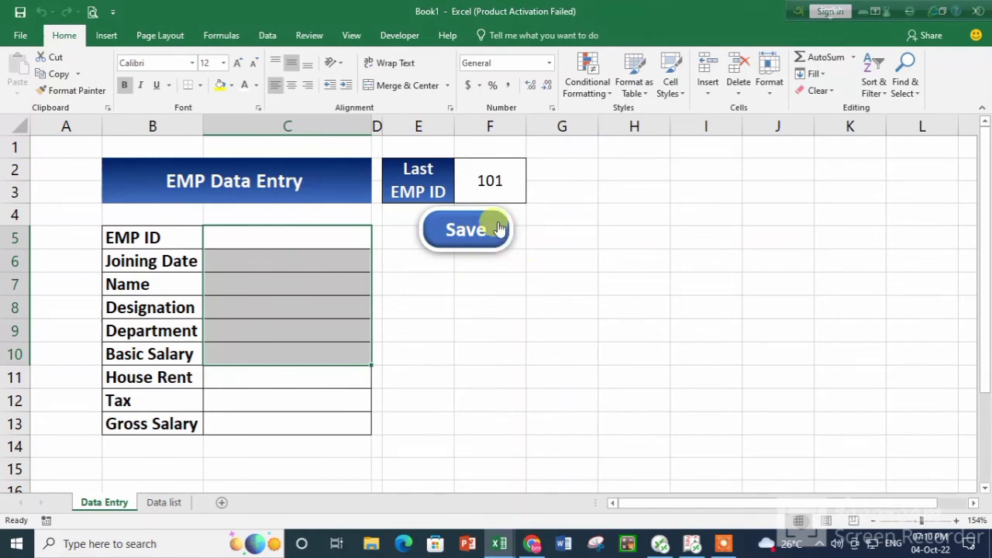
left_click(163, 503)
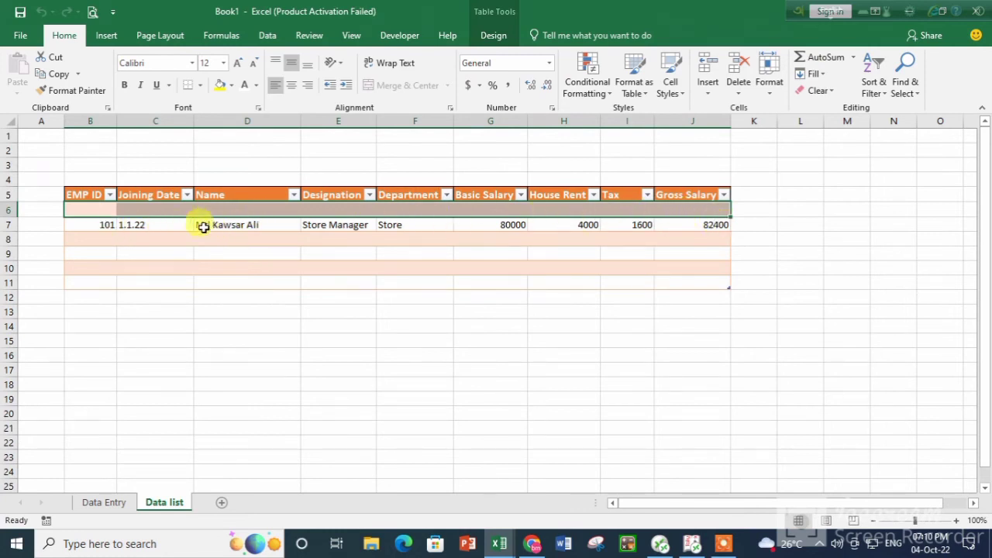
left_click(126, 502)
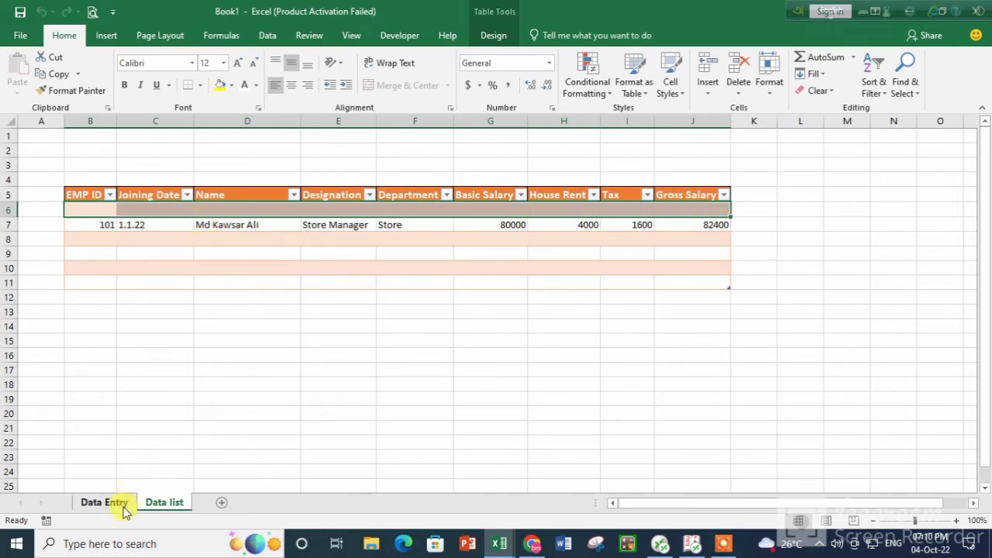
Start a second form record with the employee's ID, the joining date 1.2.22 and the employee's full name.
left_click(259, 238)
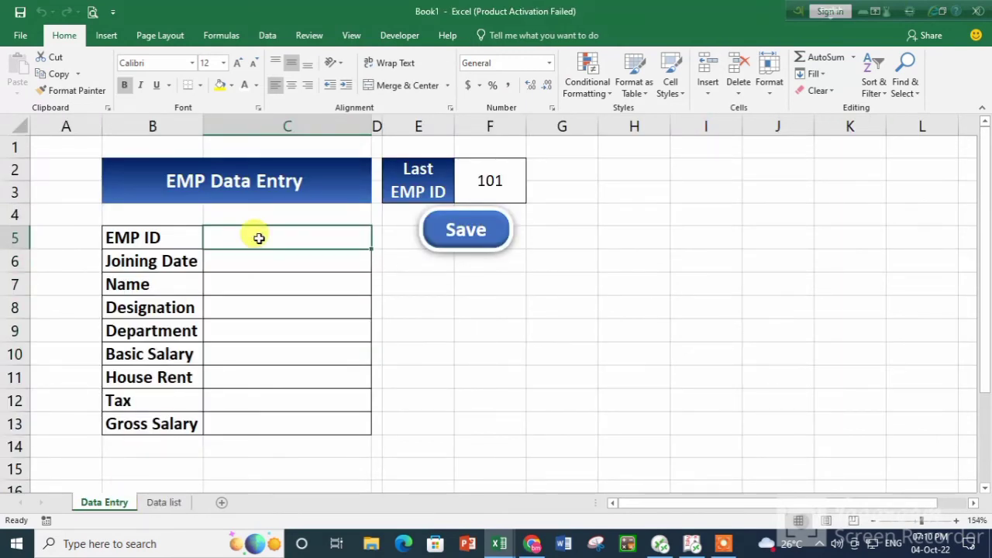
type("102")
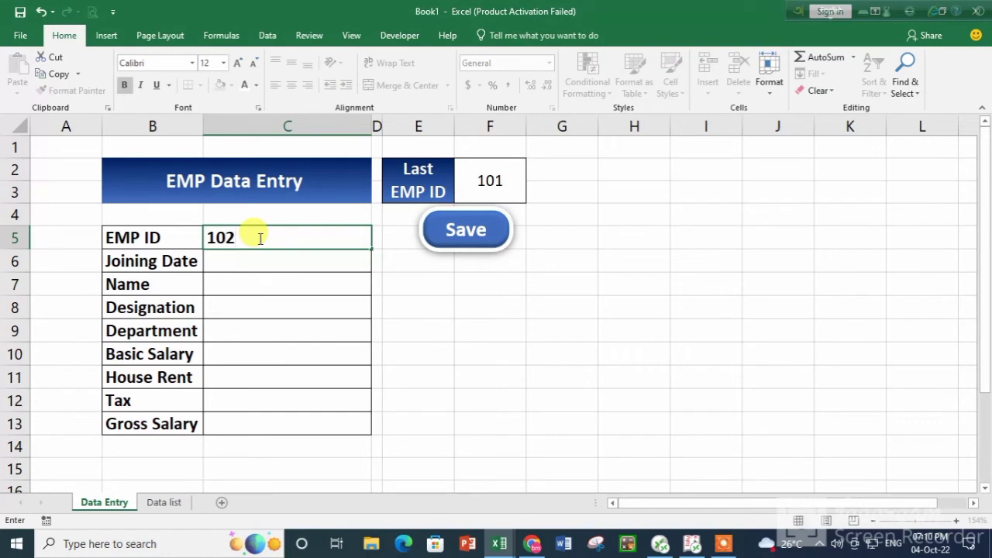
key("Return")
key("BackSpace")
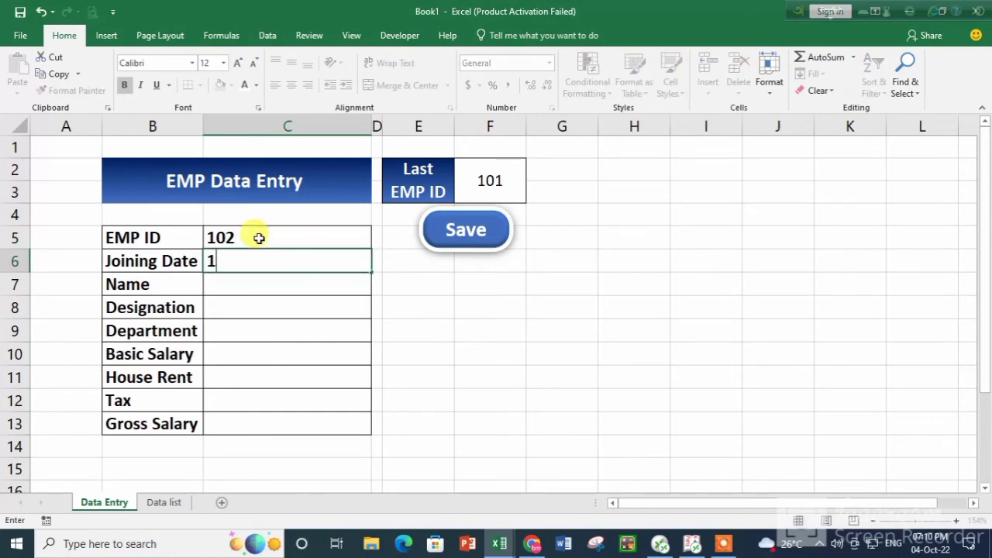
type("1.2.22")
key("Return")
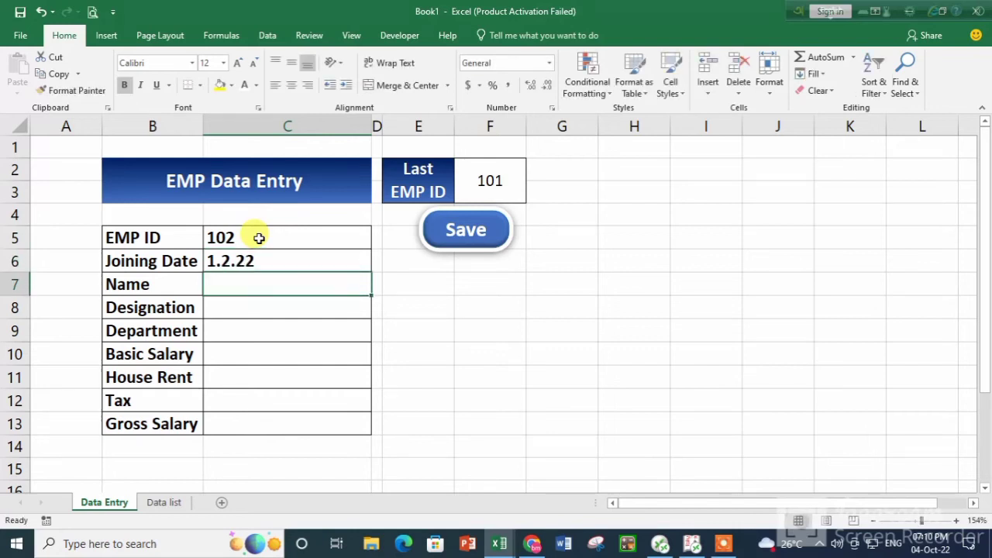
type("Al Amin Sarker")
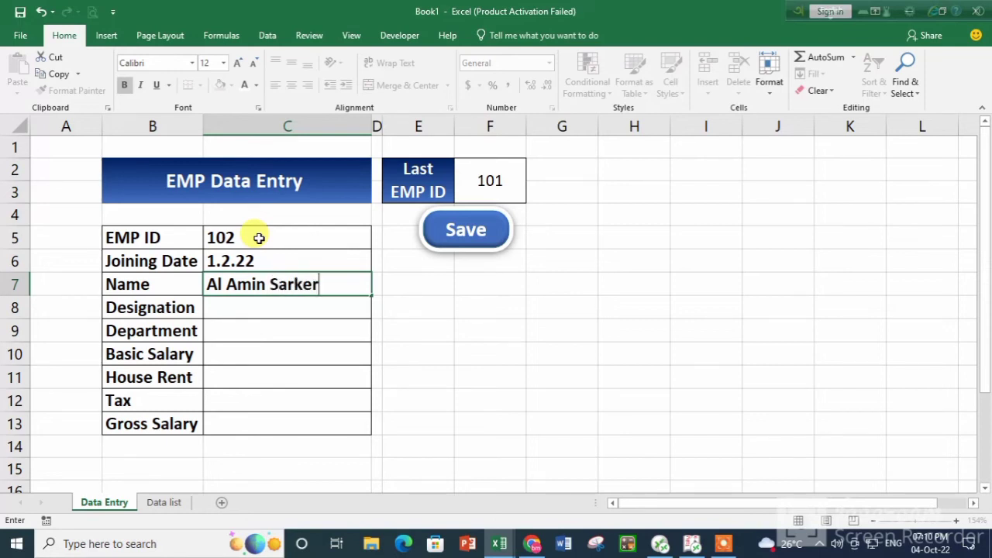
key("Return")
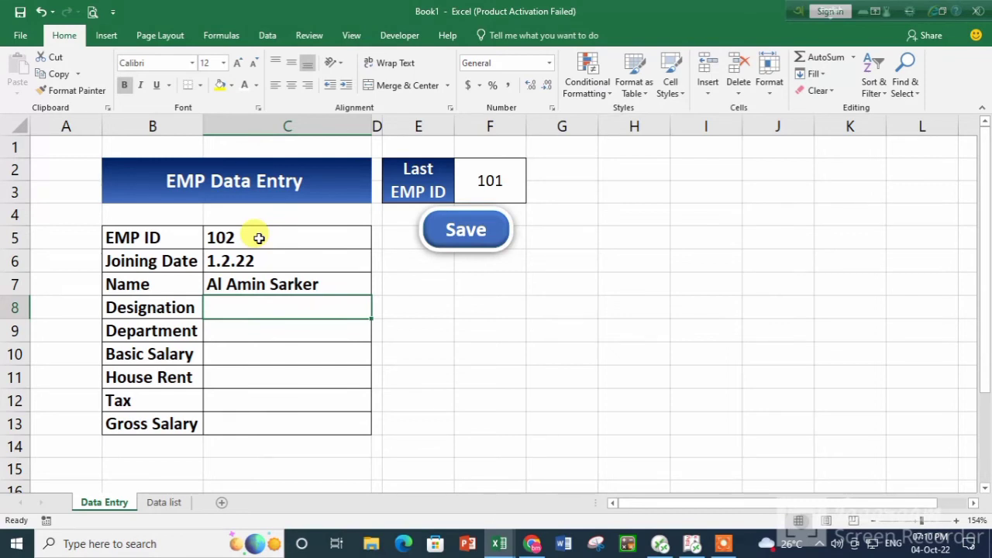
Complete the second record with designation Sales Man, department Marketing and basic salary 40000.
type("Sale")
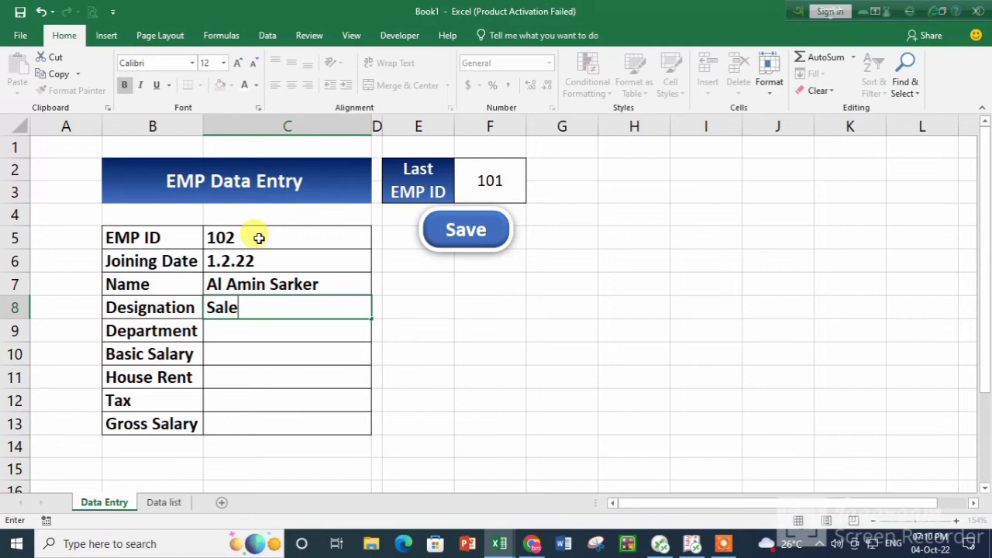
type("s Man")
key("Return")
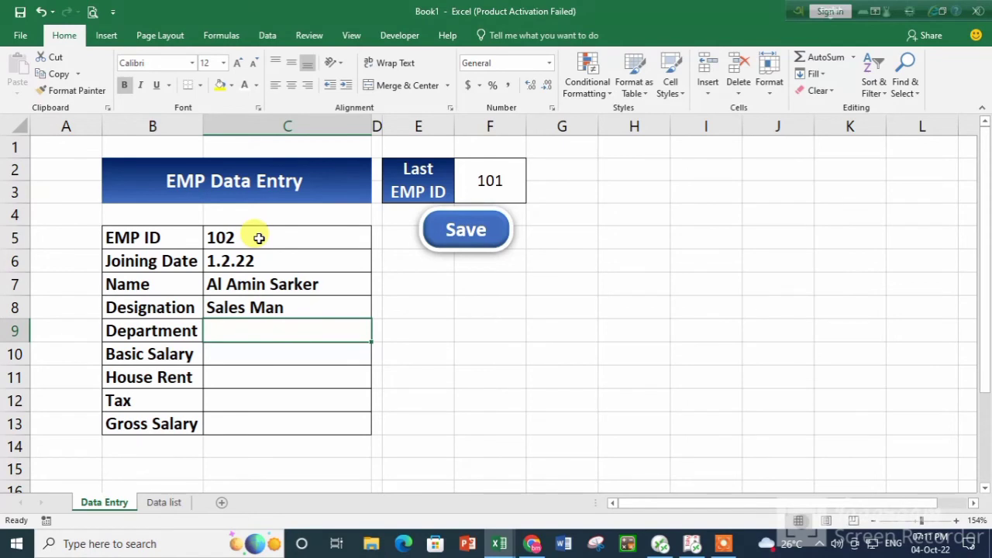
type("Marke")
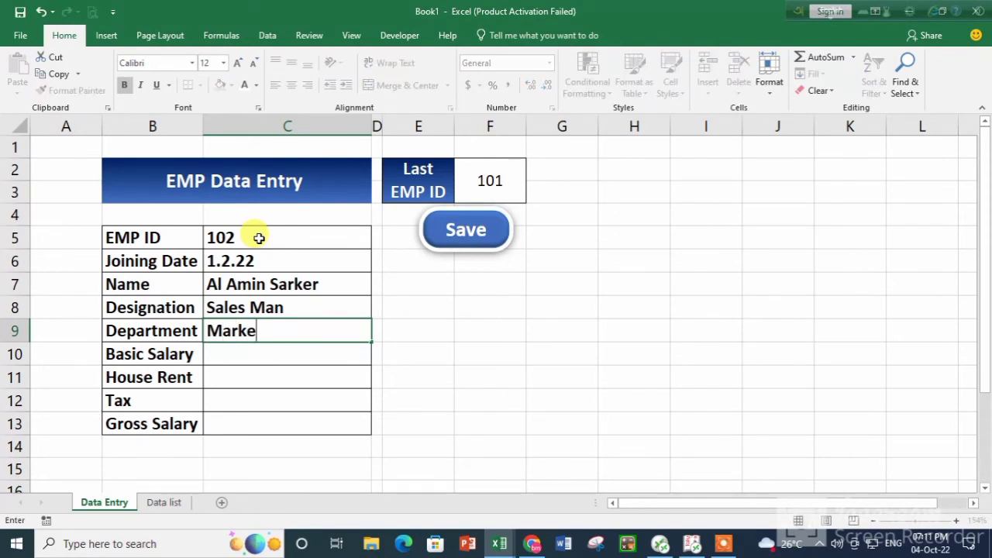
type("ting")
key("Return")
type("40000")
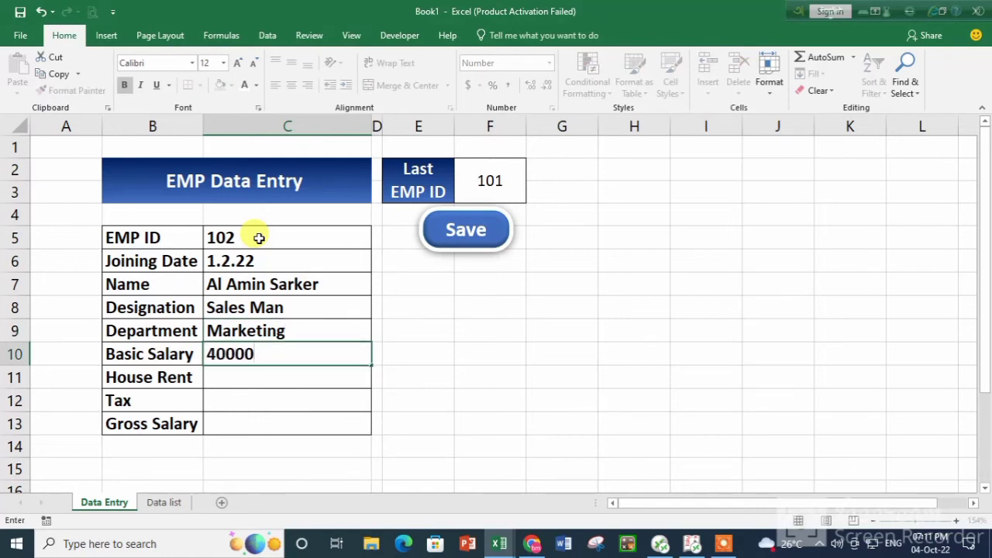
key("Return")
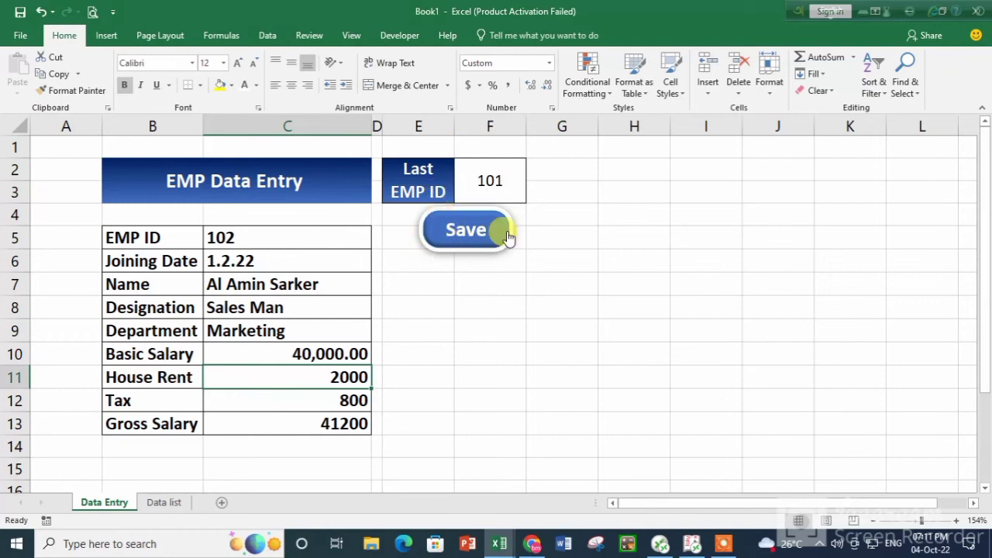
Save the Sales Man record with the form's Save macro and compare the stored rows on the Data list sheet.
left_click(458, 226)
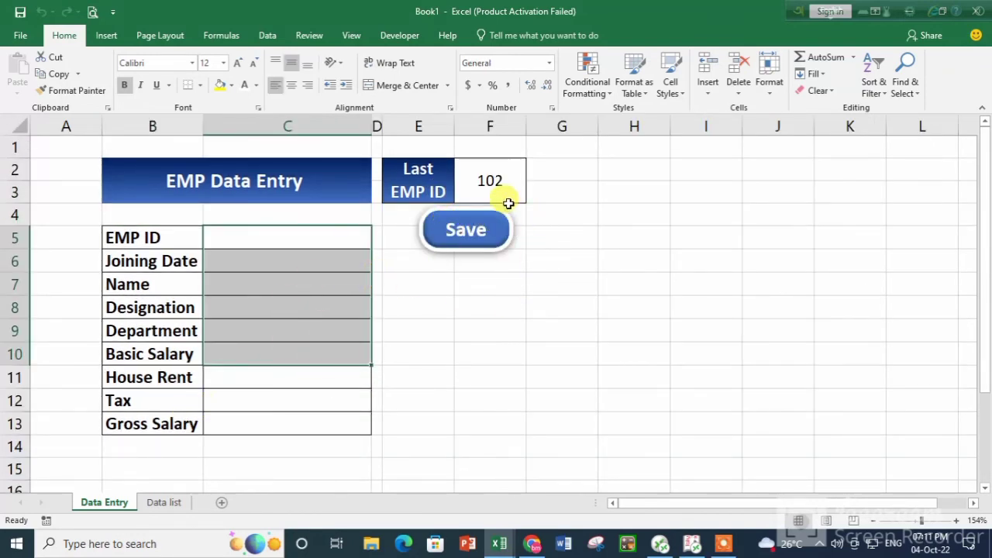
left_click(155, 503)
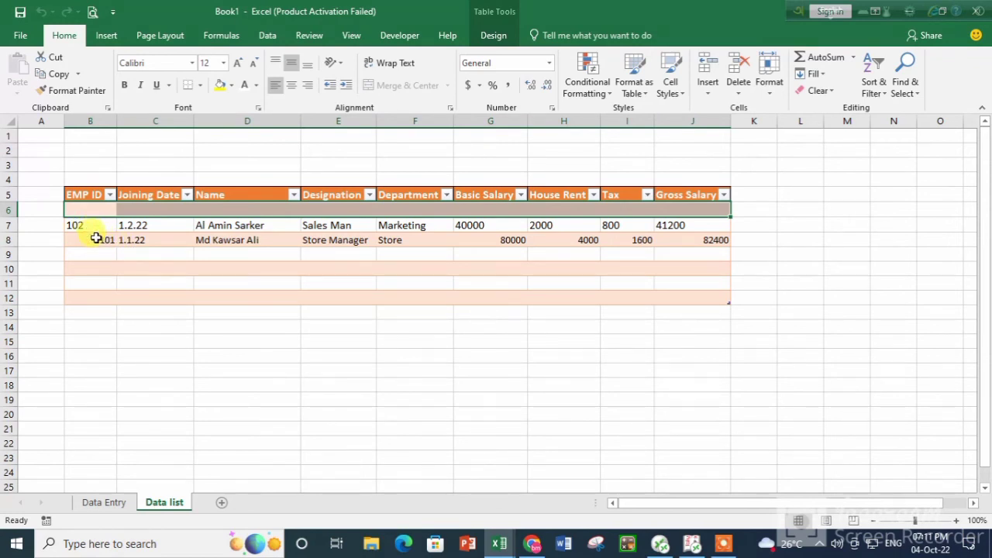
left_click_drag(87, 240, 710, 242)
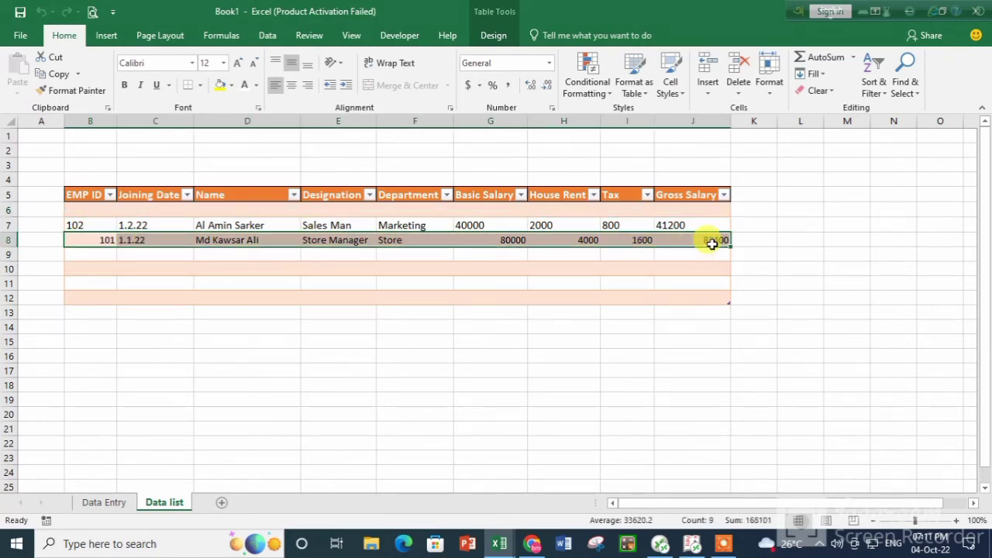
Right-align the cells of the Sales Man record in the Data list table.
left_click_drag(80, 225, 697, 230)
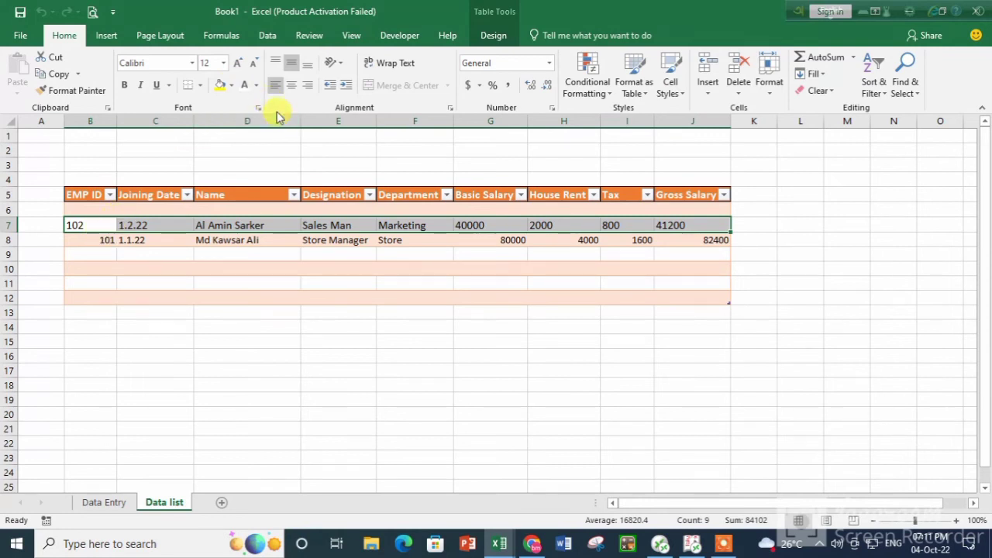
left_click(290, 87)
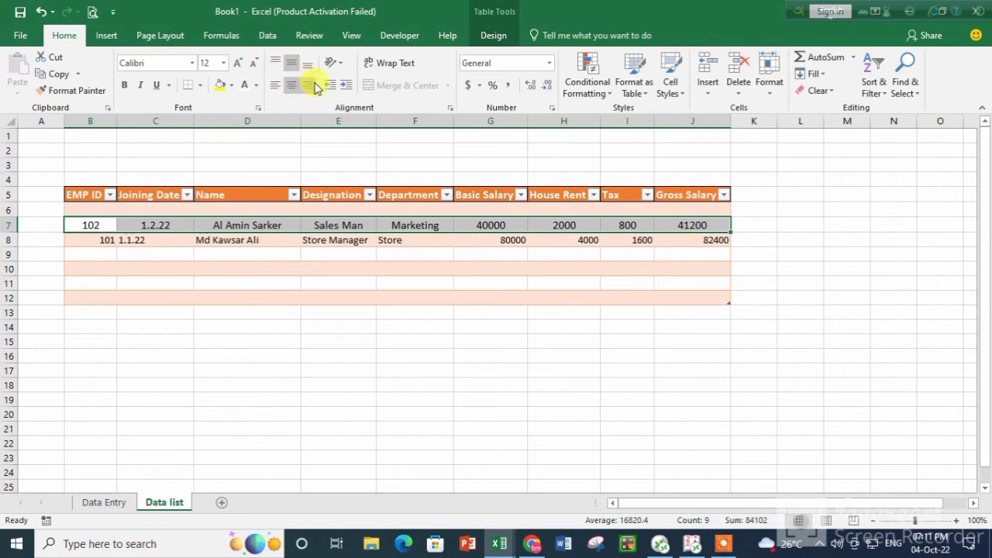
left_click(315, 87)
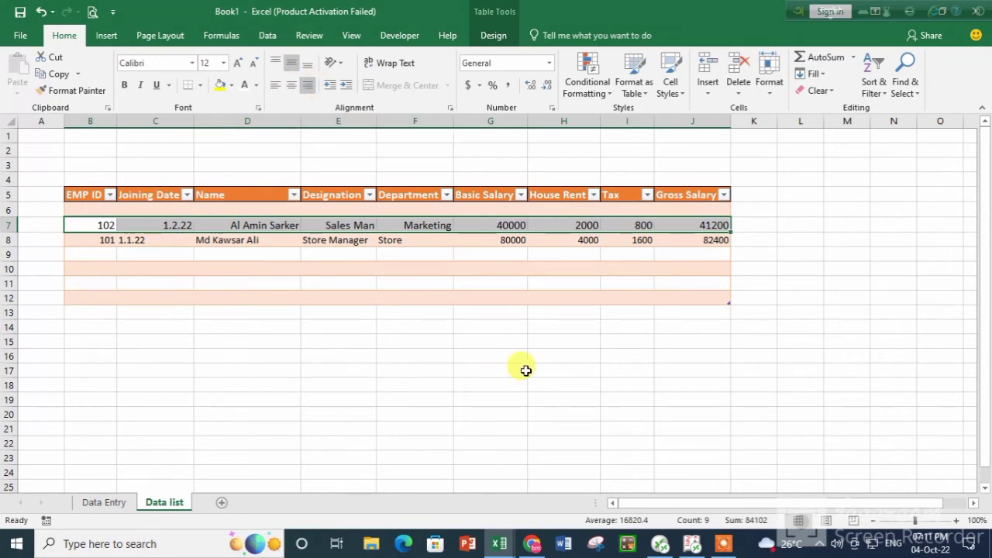
left_click(504, 357)
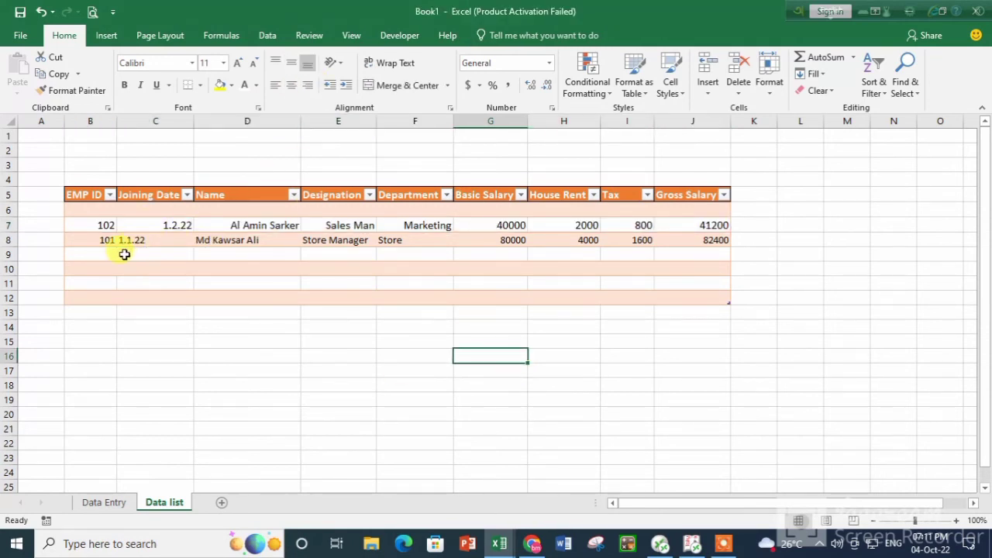
Start a third record in the Data Entry form with the employee's ID, the joining date 1.5.22 and the employee's full name.
left_click(100, 502)
left_click(271, 242)
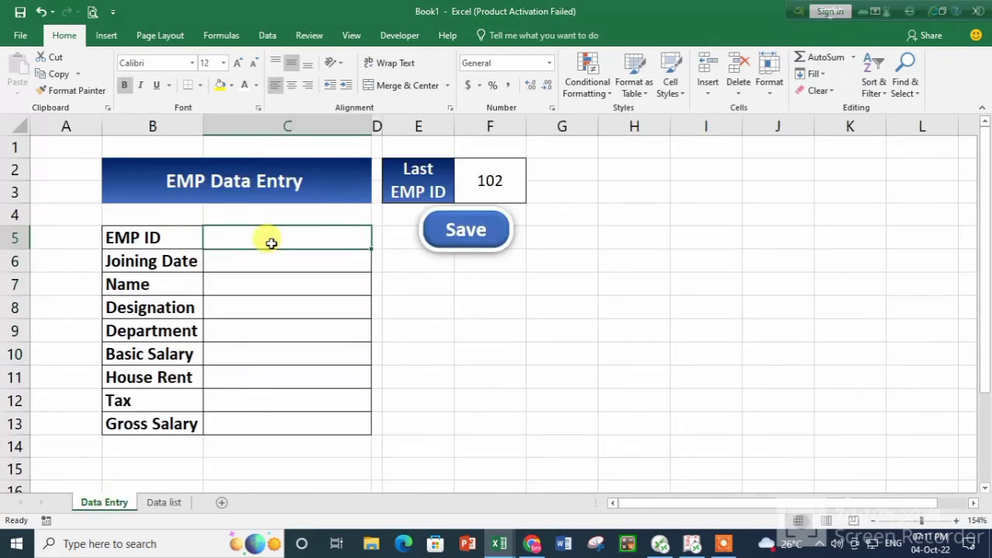
type("103")
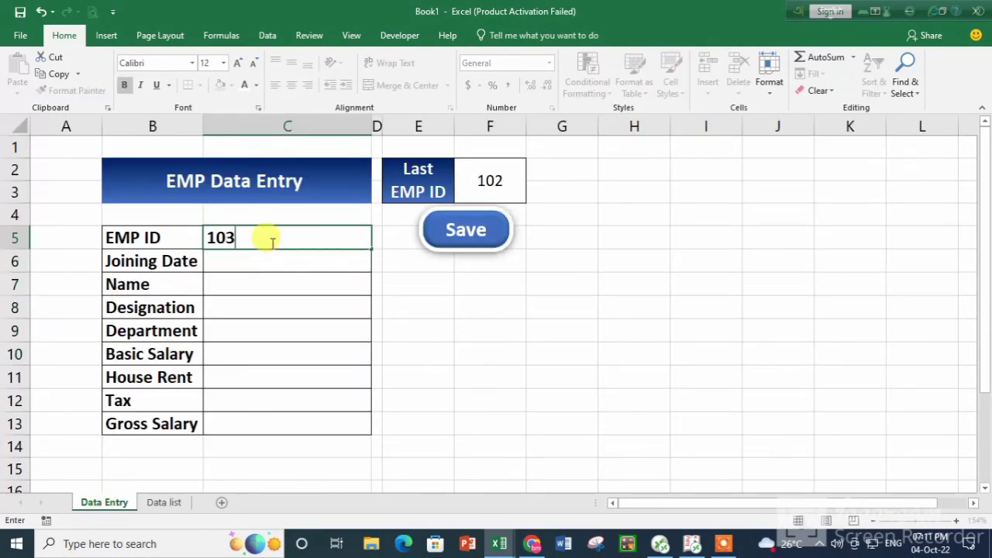
key("Return")
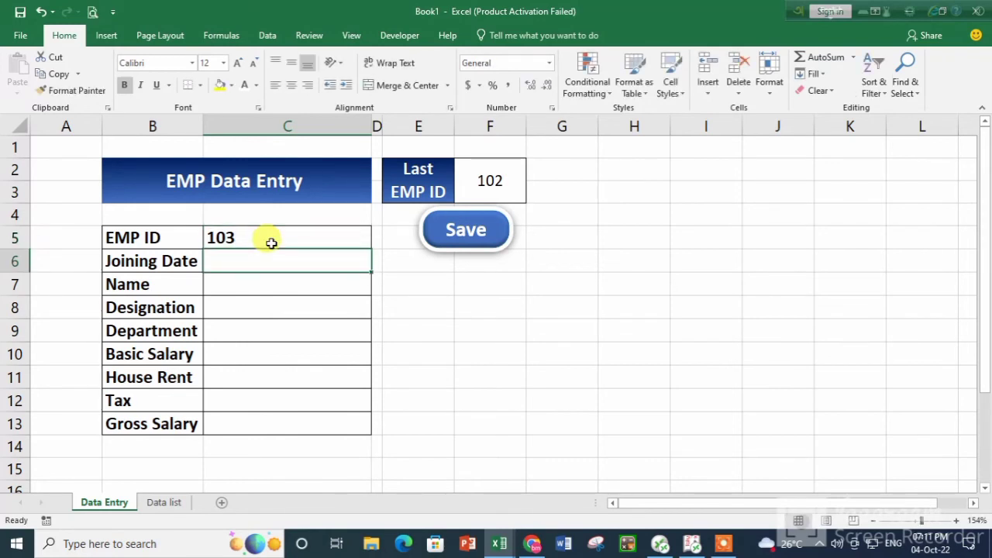
type("1.5.22")
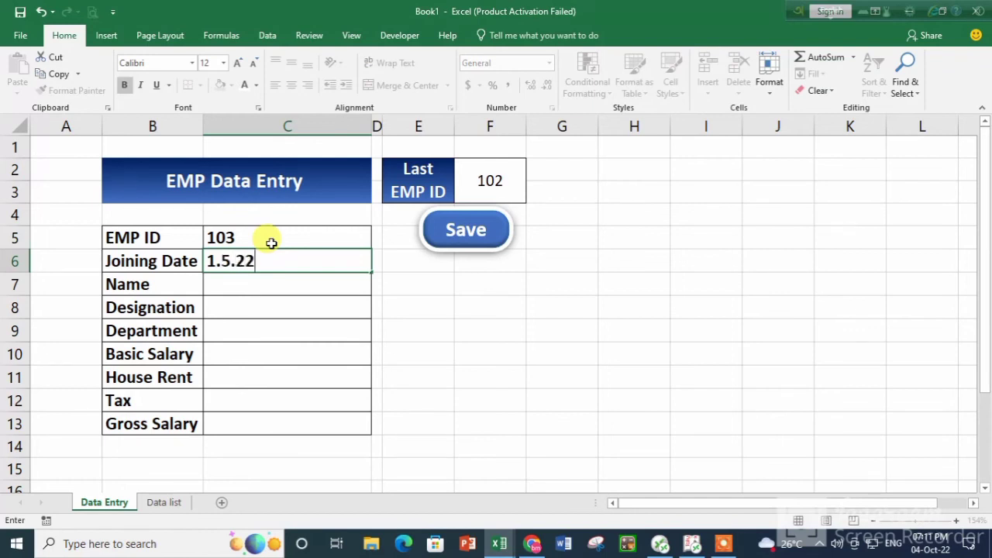
key("Return")
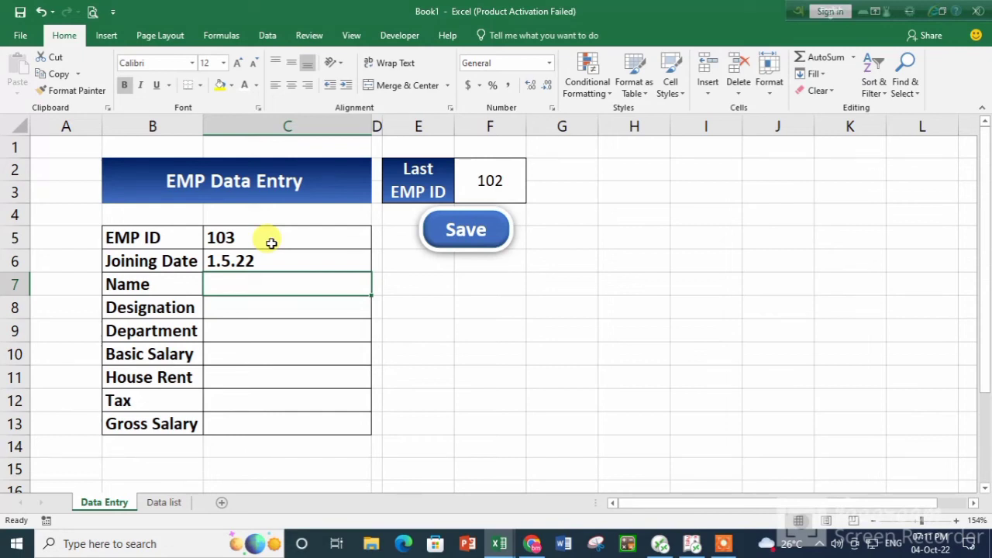
type("MD")
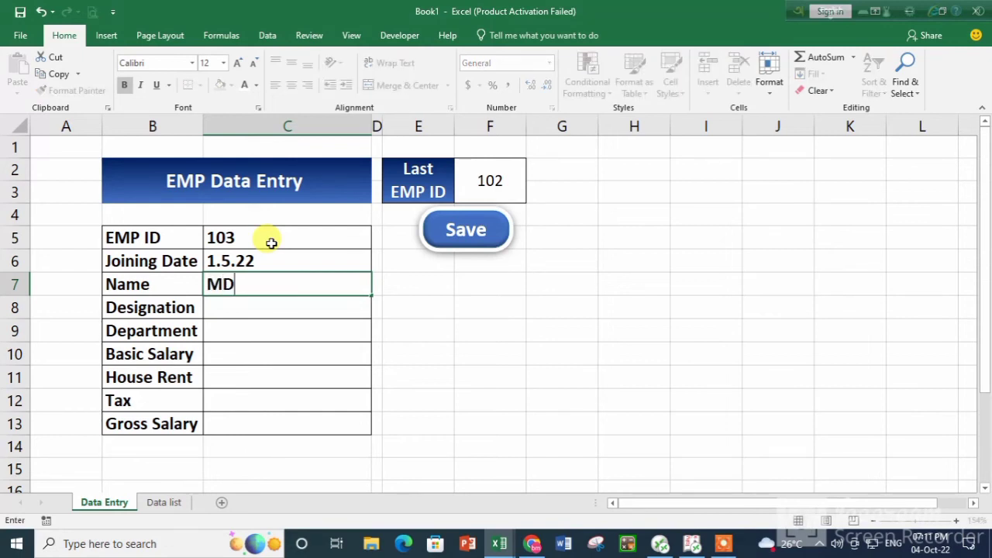
key("BackSpace")
type("d Anwar Khan")
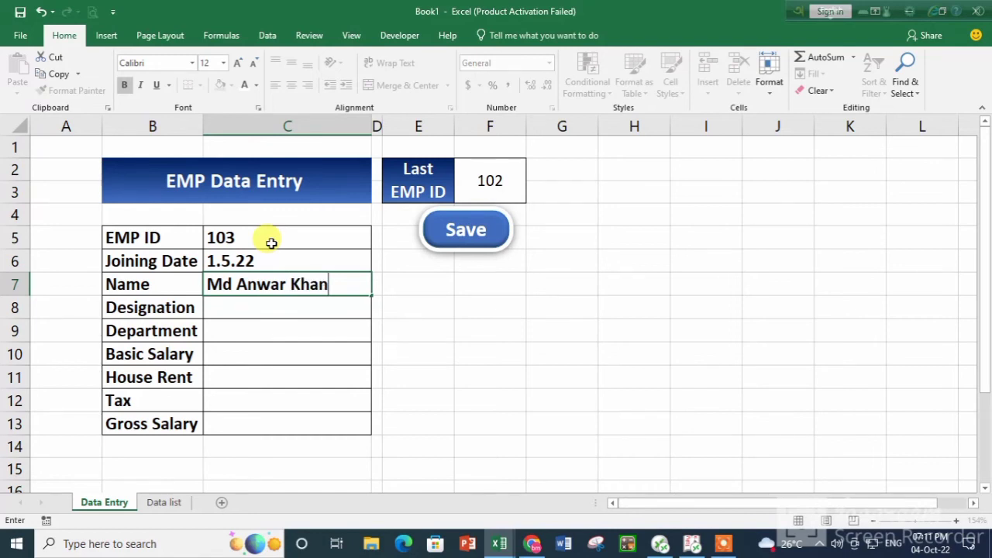
key("Return")
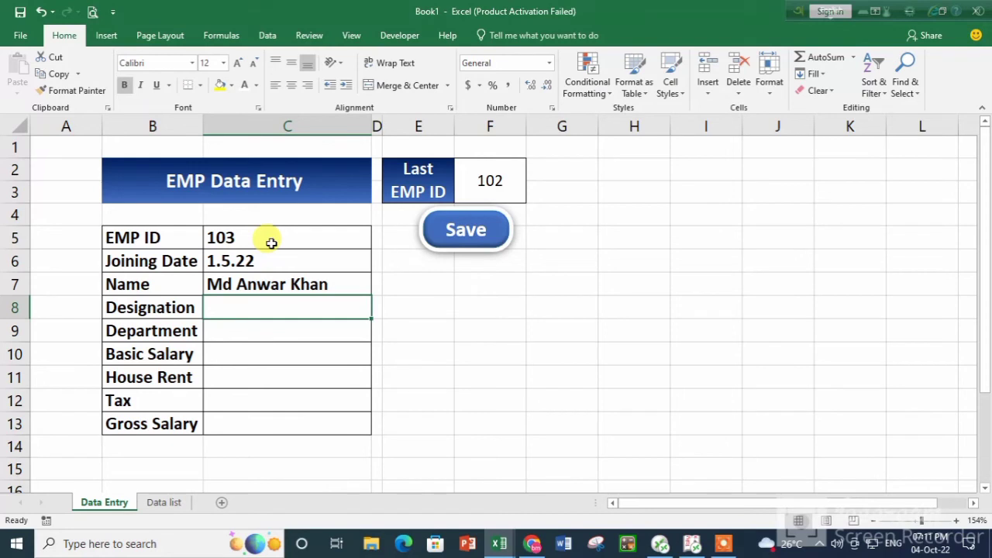
Complete the third record with designation Manager, department Director and basic salary 100000.
type("M")
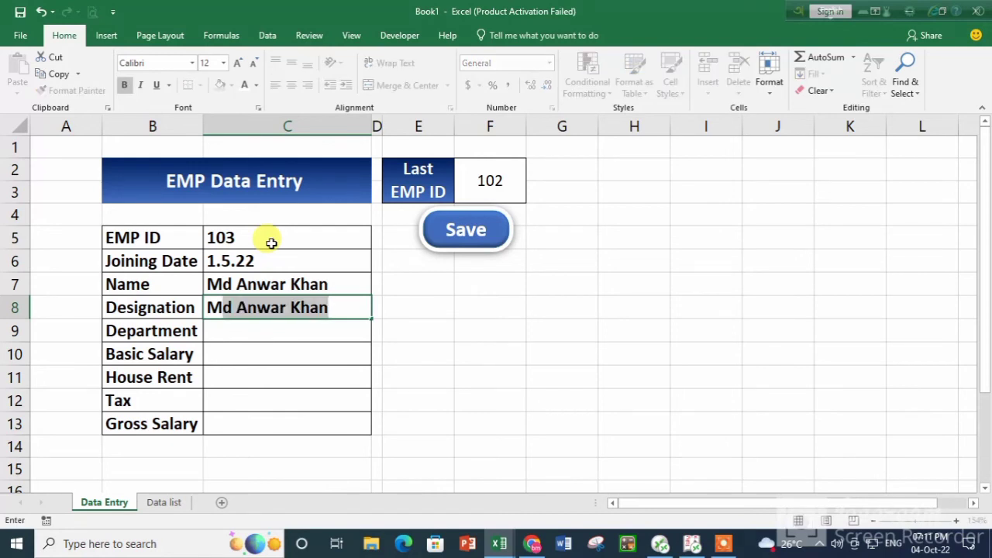
type("ana")
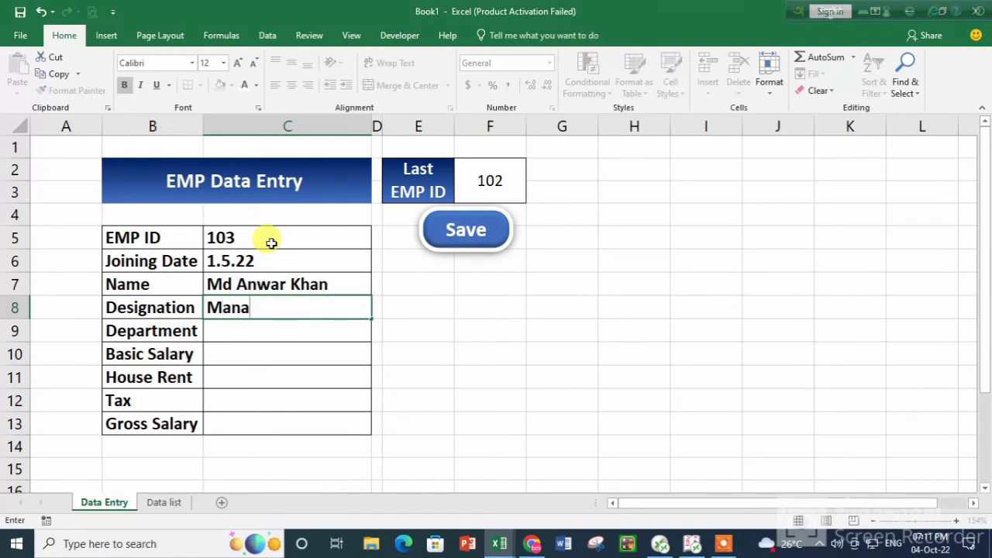
type("ger")
key("Return")
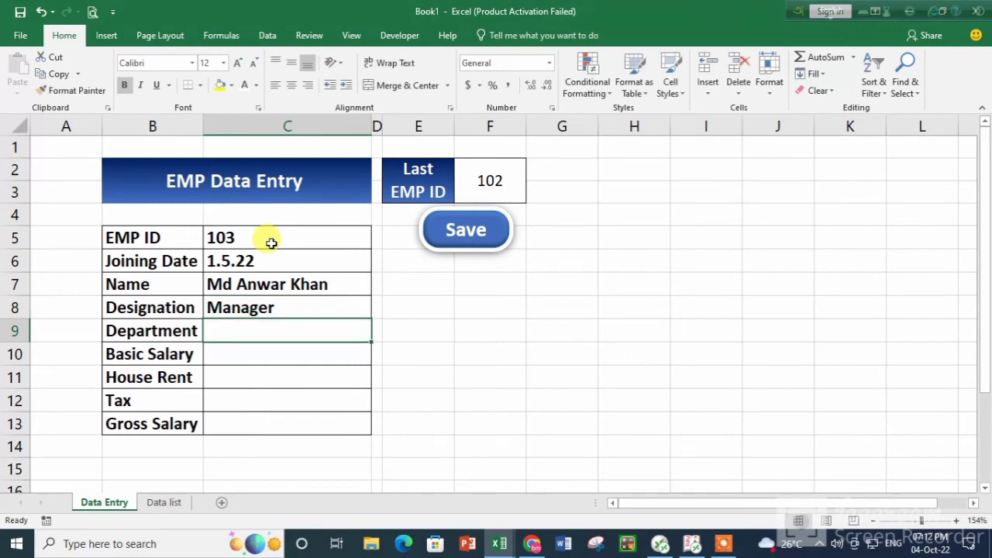
type("Di")
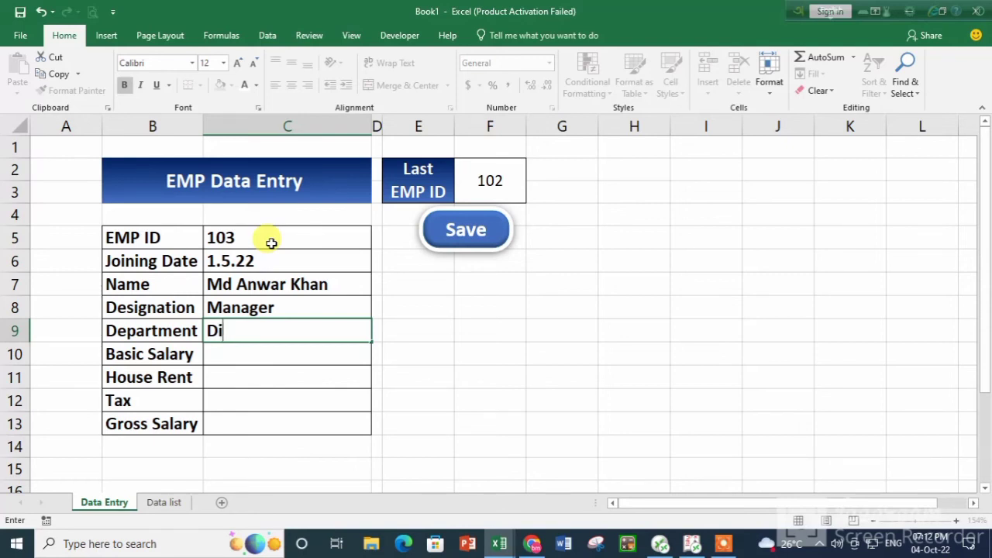
type("ector")
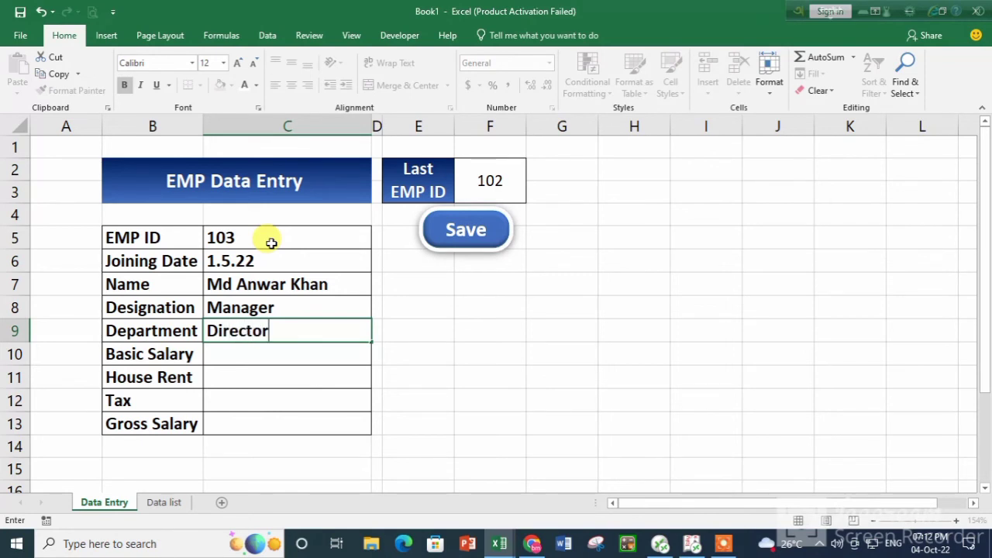
key("Return")
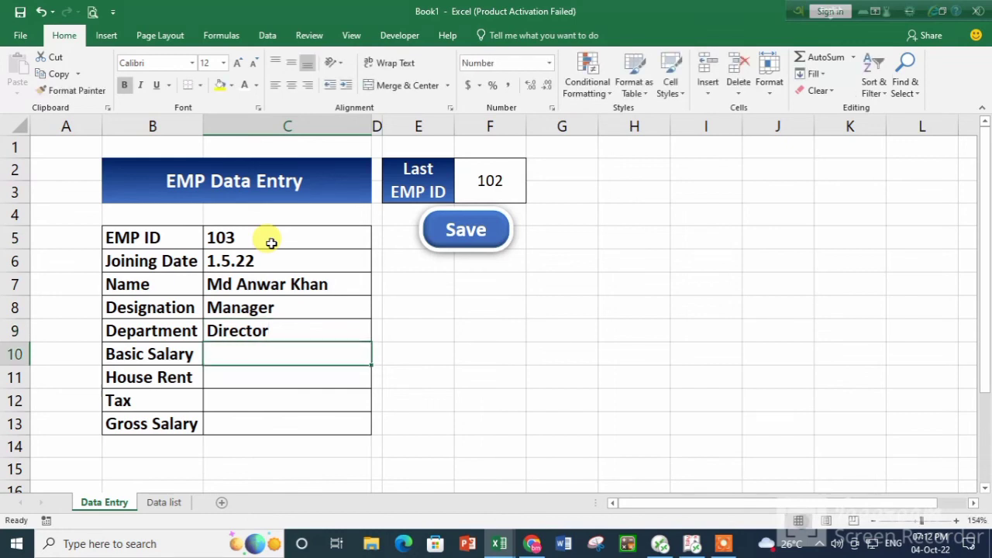
type("100000")
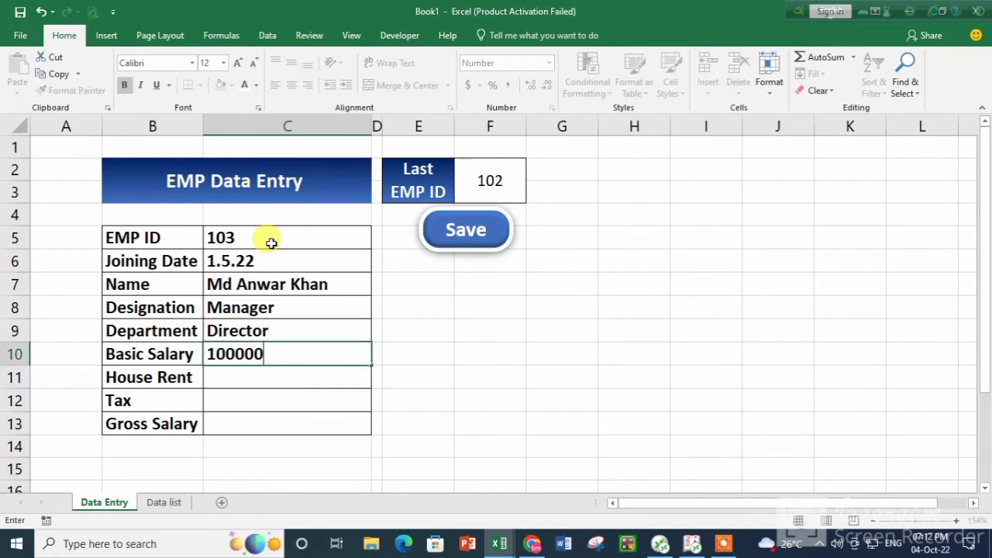
key("Return")
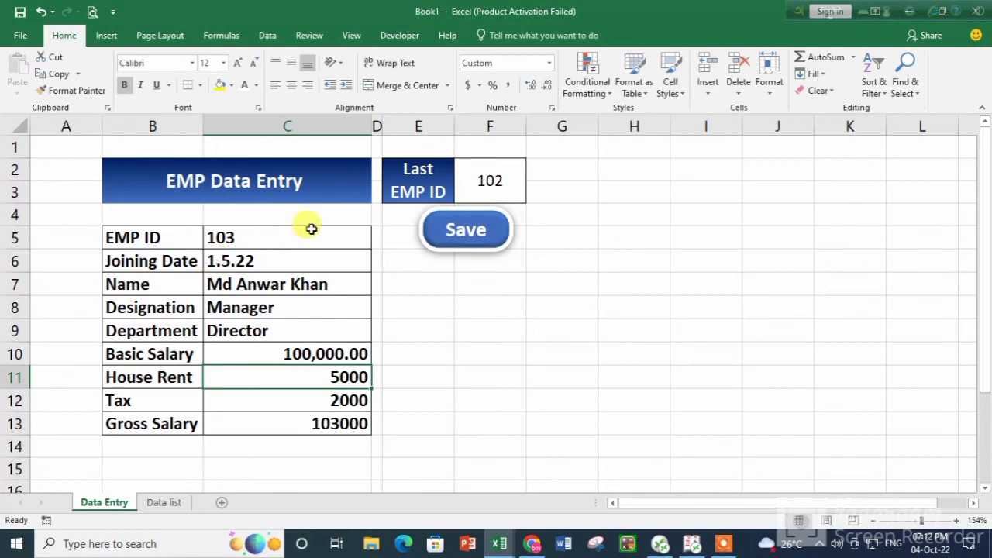
Save the Manager record with the form's Save macro and check the stored rows on the Data list sheet.
left_click(452, 239)
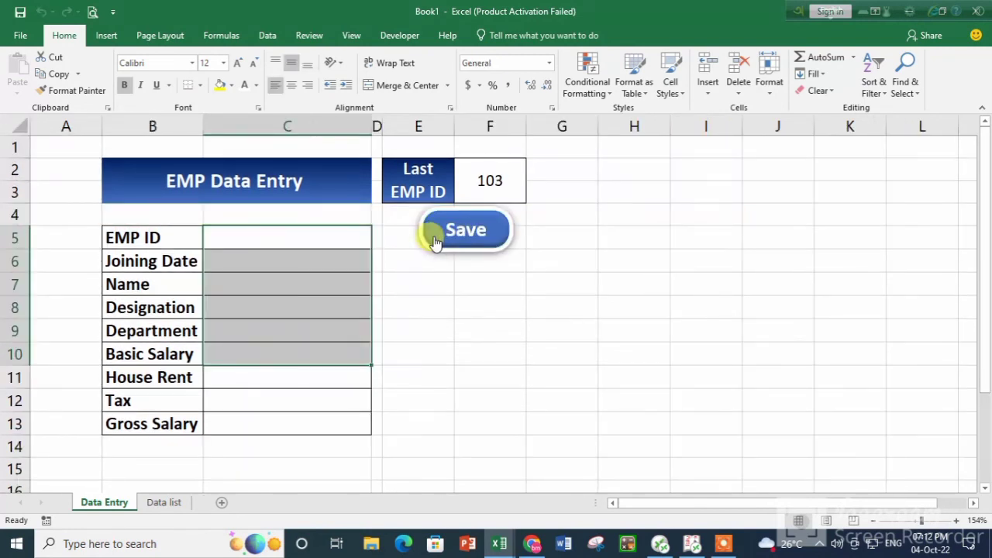
left_click(162, 503)
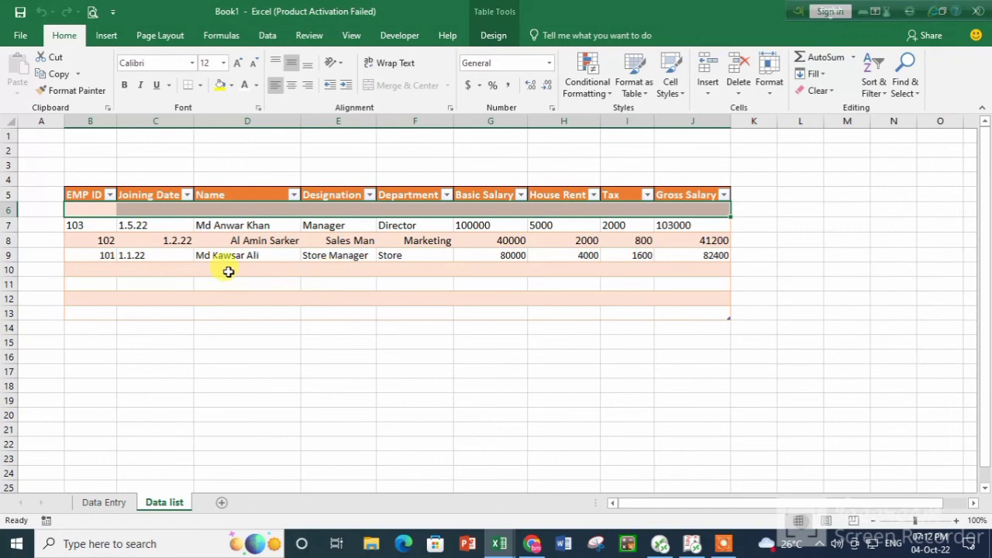
left_click(88, 257)
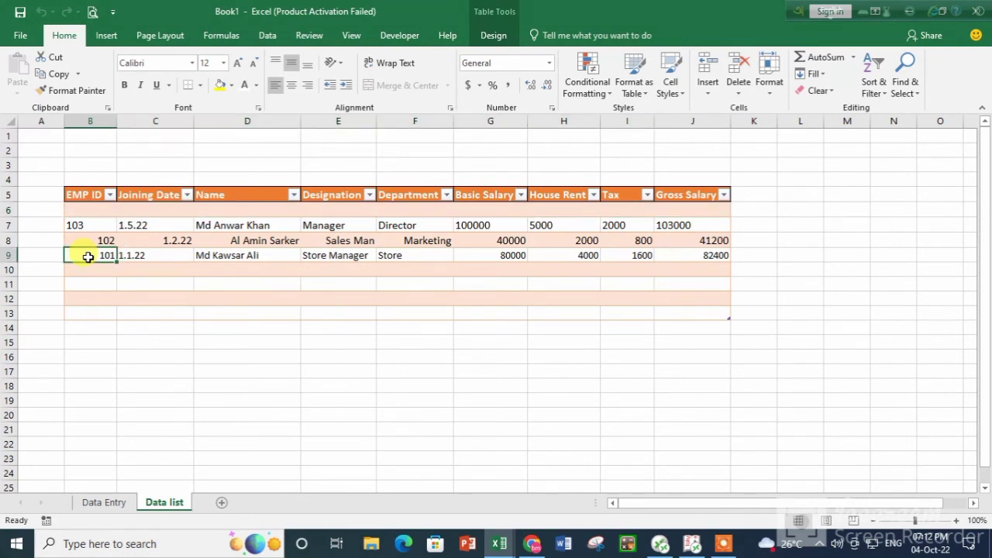
Left-align the Store Manager record's cells in the Data list table and centre them vertically.
mouse_move(89, 254)
left_mouse_down()
mouse_move(433, 276)
mouse_move(689, 253)
left_mouse_up()
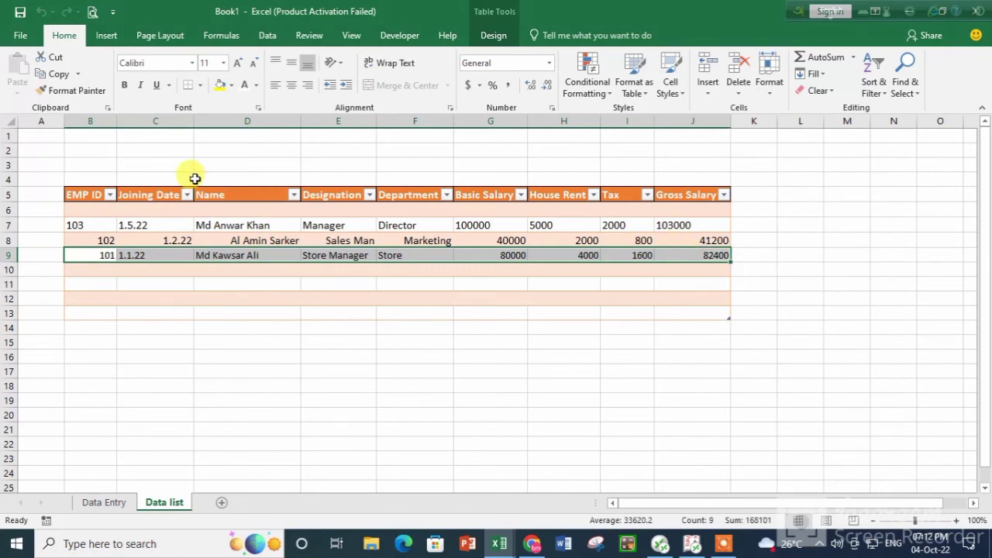
left_click(291, 85)
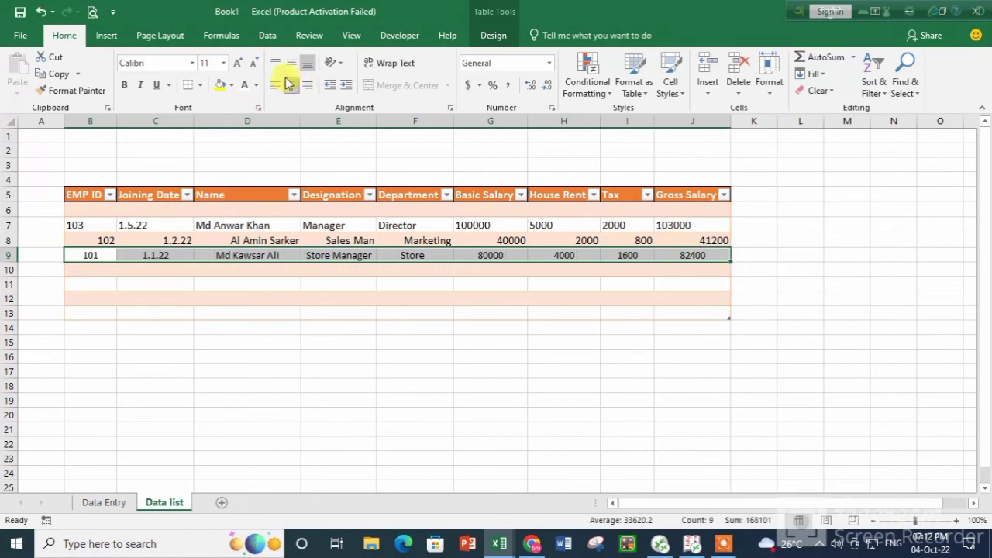
left_click(289, 66)
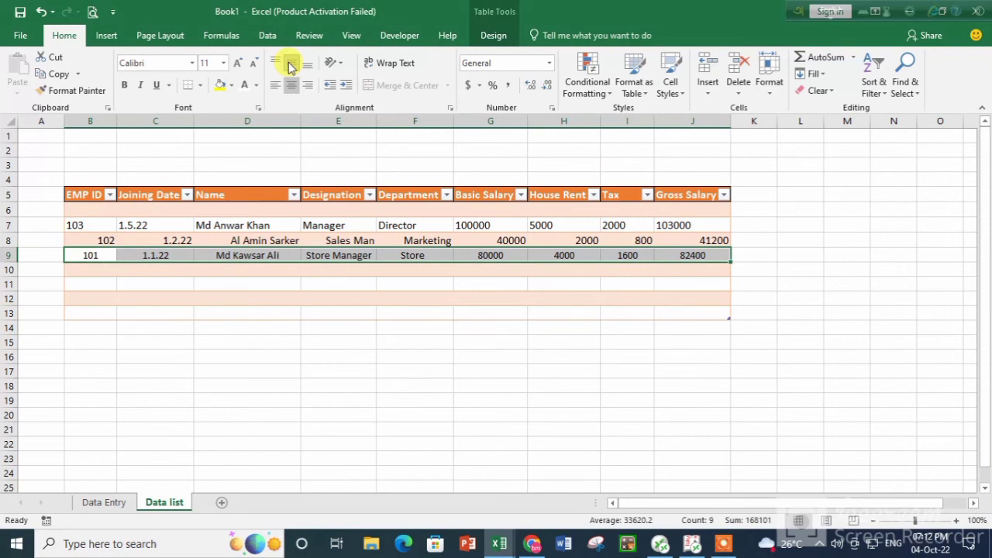
left_click(274, 85)
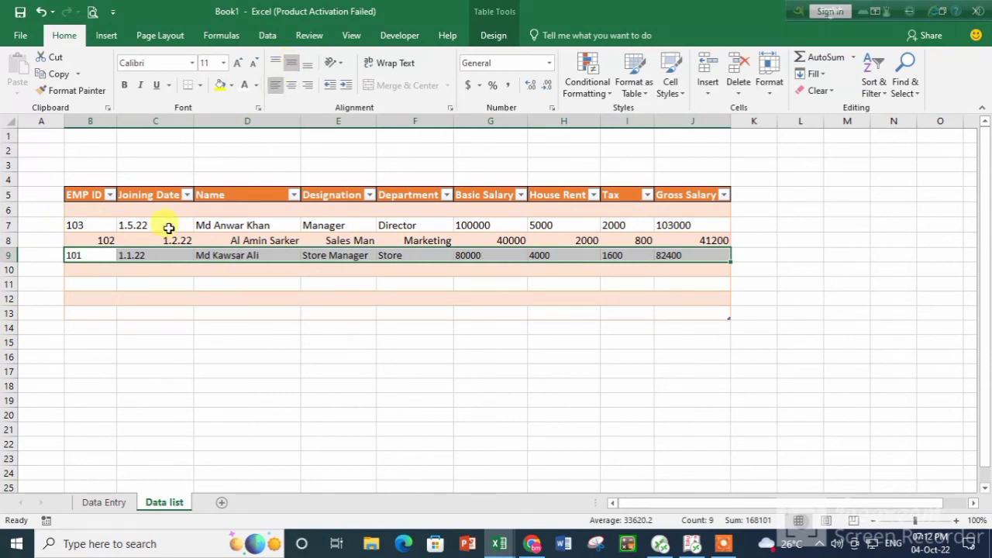
Left-align the Sales Man record's cells in the Data list table to match the other rows.
left_click_drag(88, 243, 695, 241)
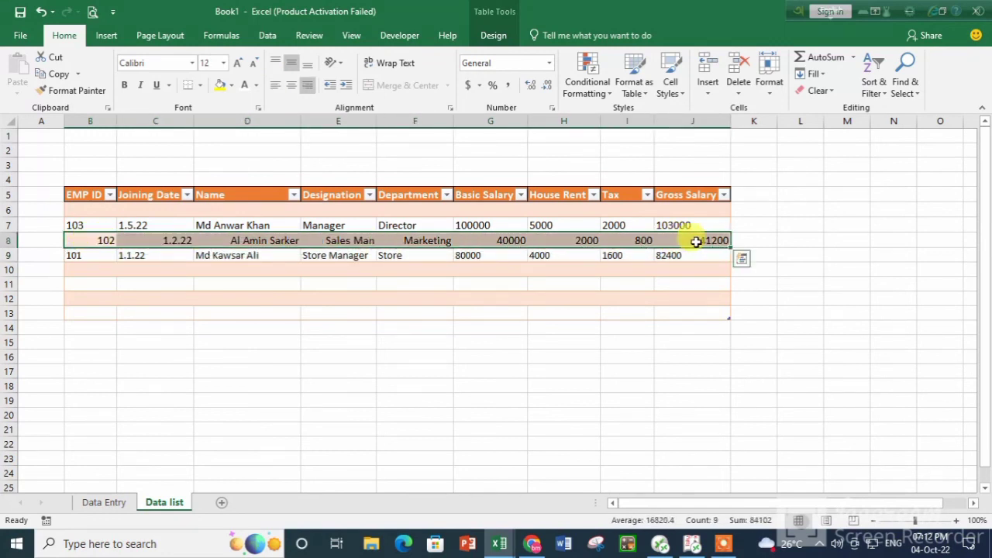
left_click(682, 241)
left_click_drag(106, 241, 708, 239)
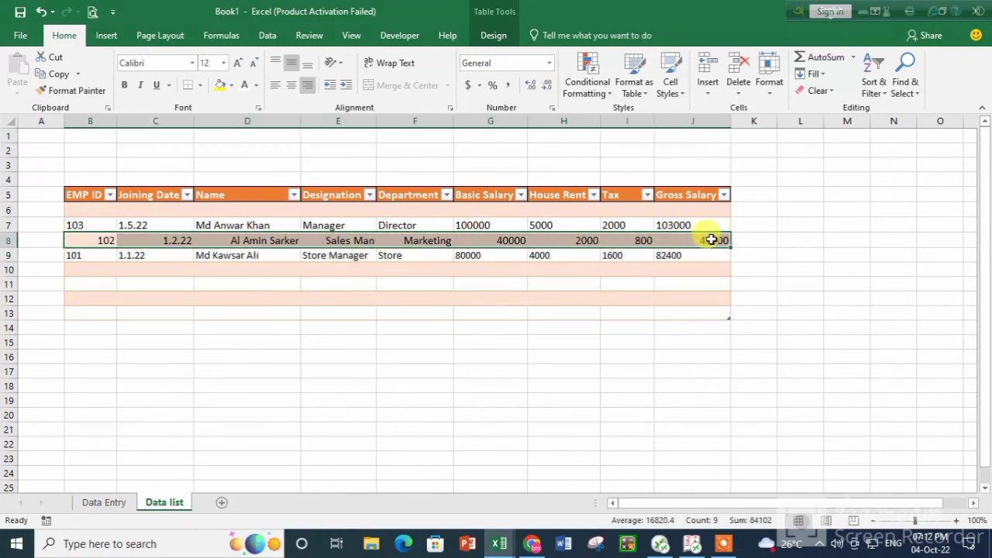
left_click(276, 86)
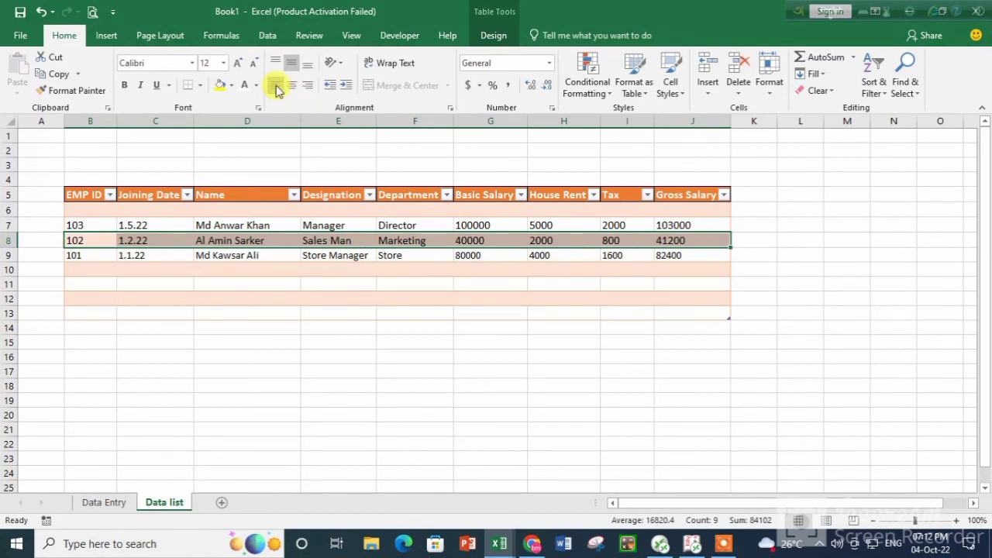
left_click(242, 255)
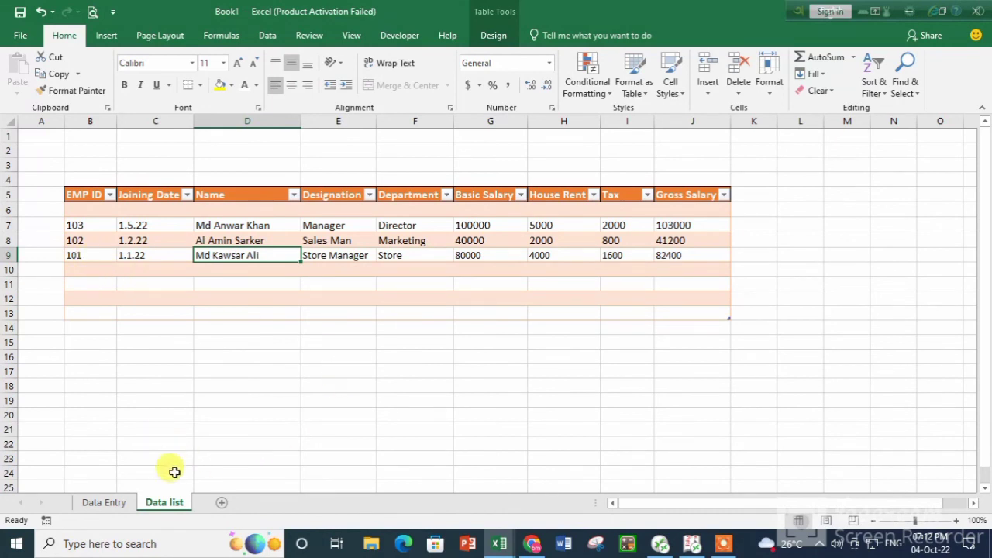
Make the Last EMP ID value on the Data Entry sheet bold and return to the form's empty EMP ID cell.
left_click(123, 502)
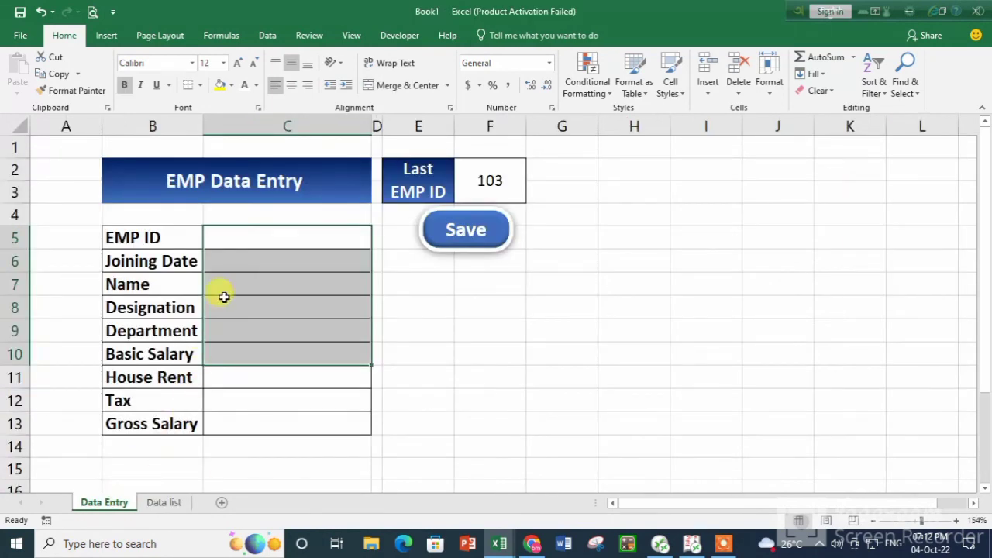
left_click(490, 181)
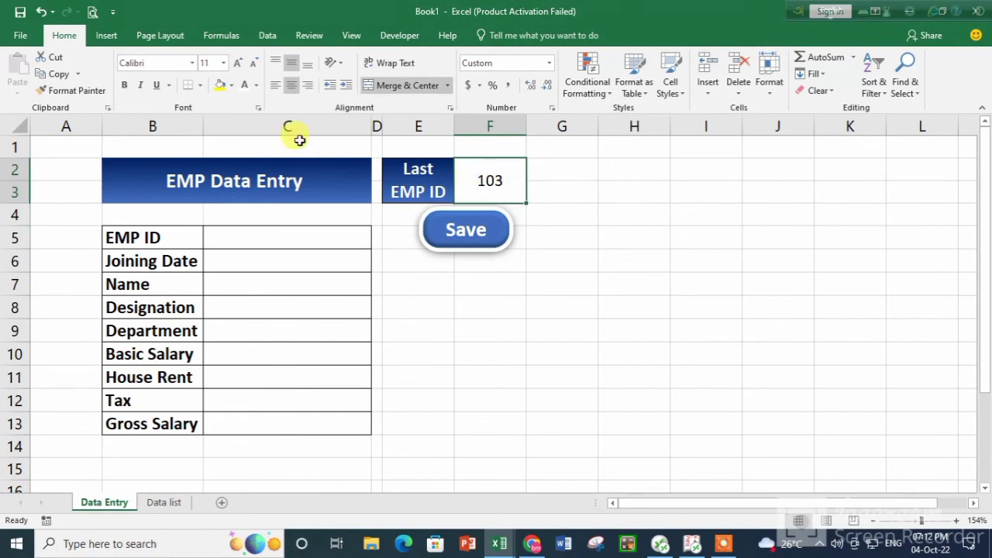
left_click(124, 86)
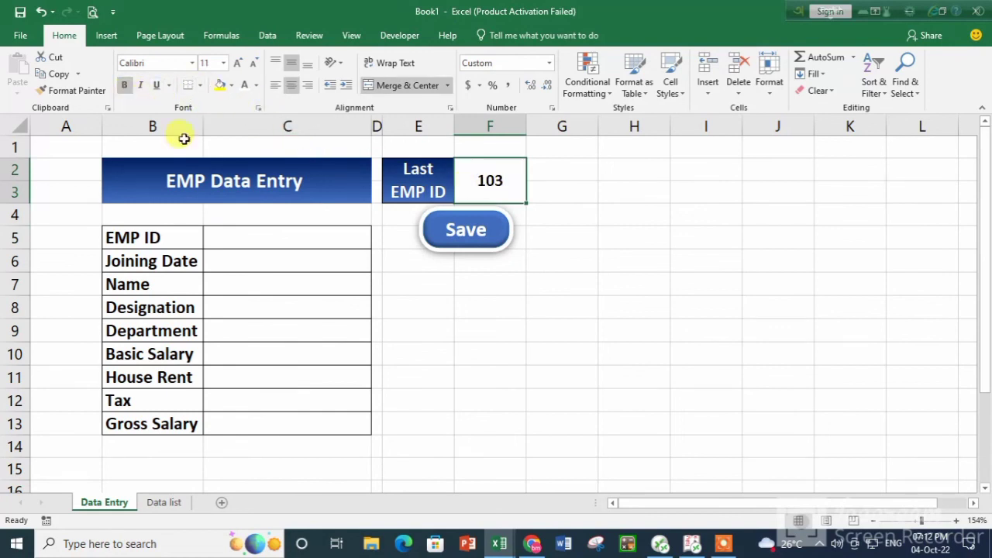
left_click(233, 237)
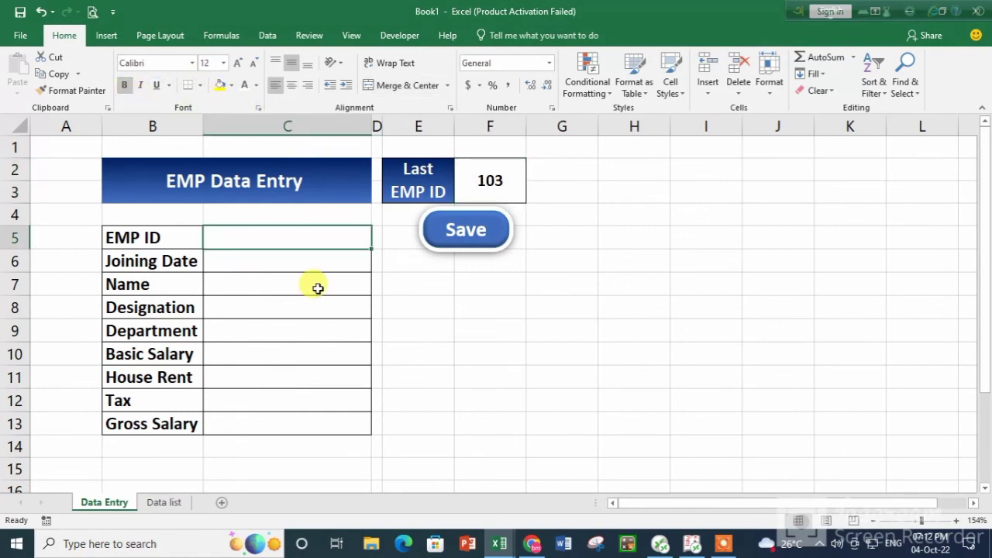
Start a new record on the Data Entry form with the next employee ID, joining date 1.5.22 and the employee's full name.
type("104")
key("Return")
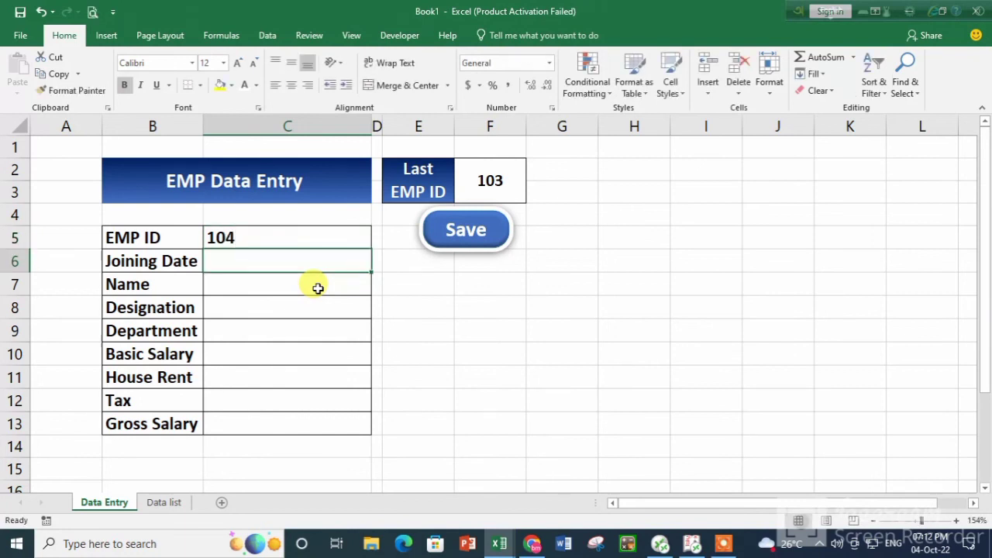
type("j")
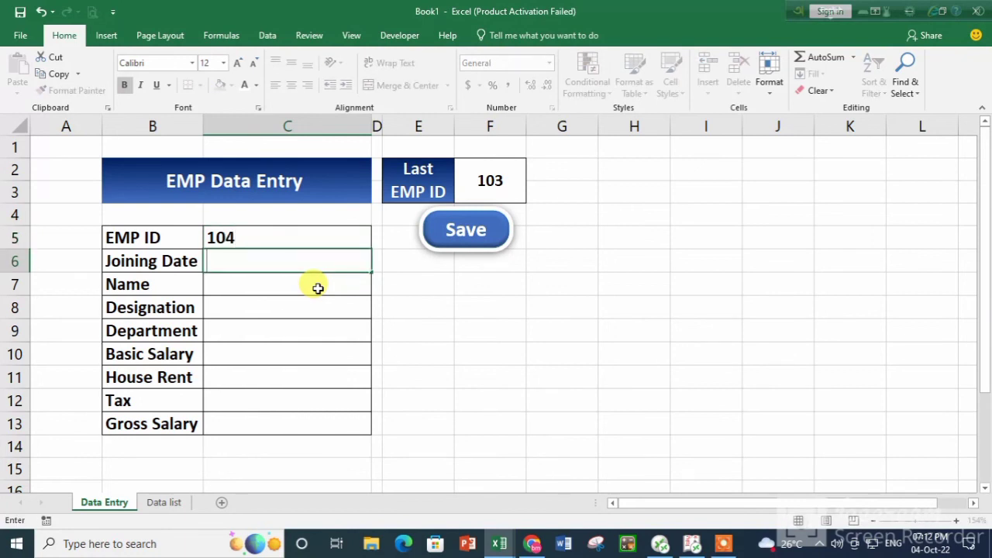
type(".5.22")
key("Return")
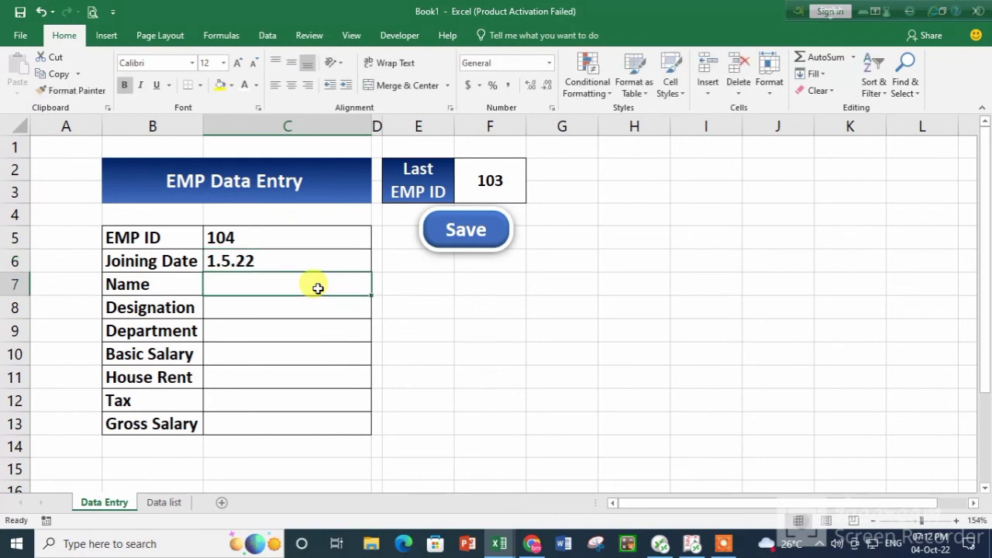
type("Md")
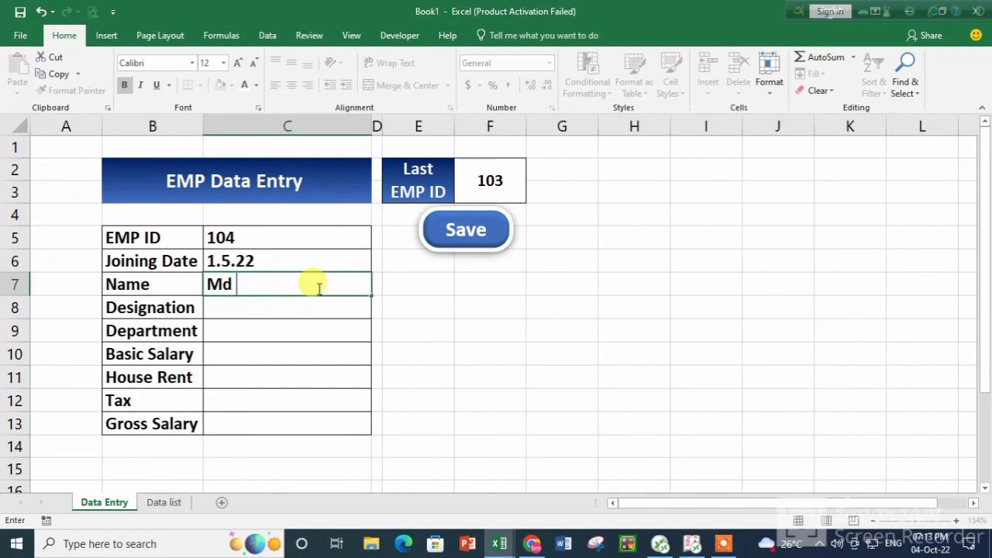
type(" Amirul Is")
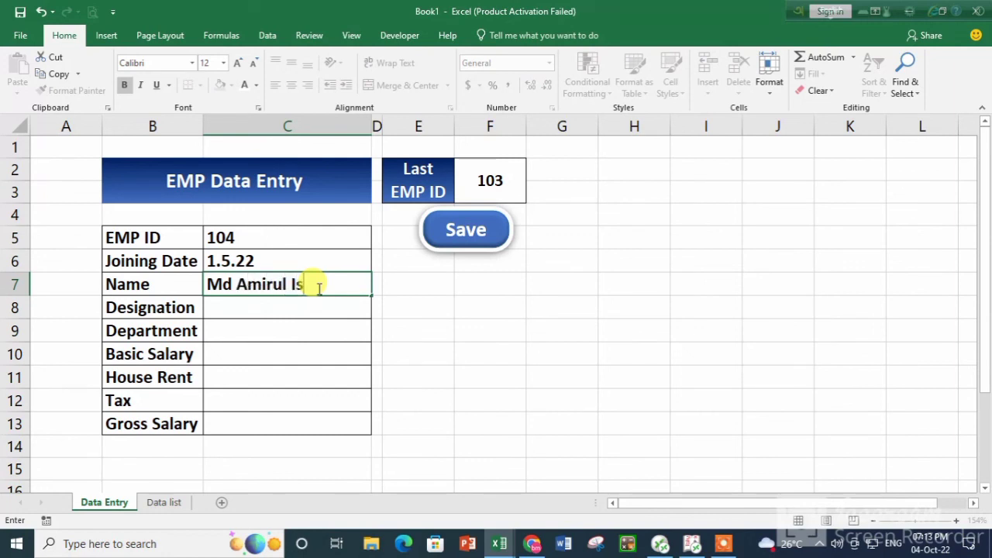
type("lam")
key("Return")
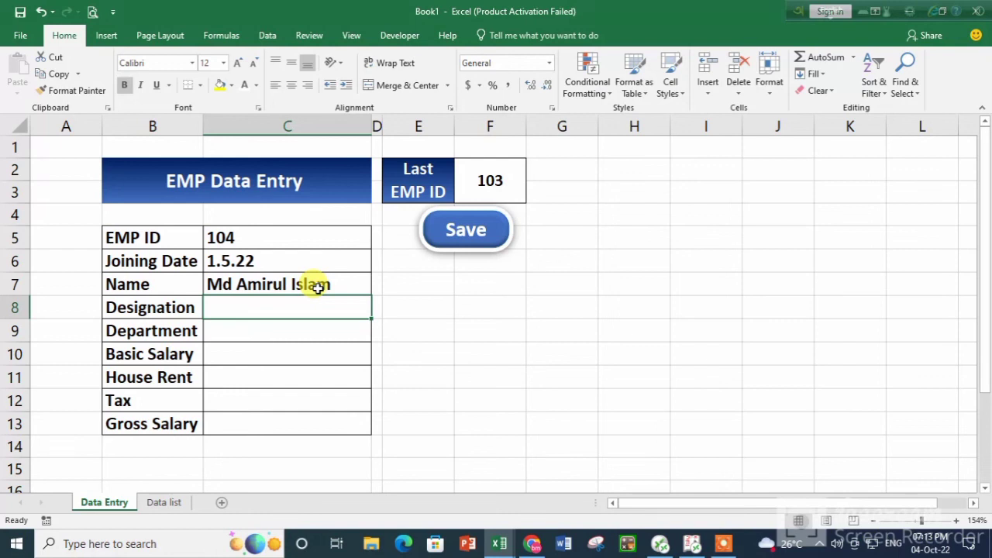
Fill in the designation Accounts Officer, department Accounts and basic salary 90000 on the employee form.
type("Ac")
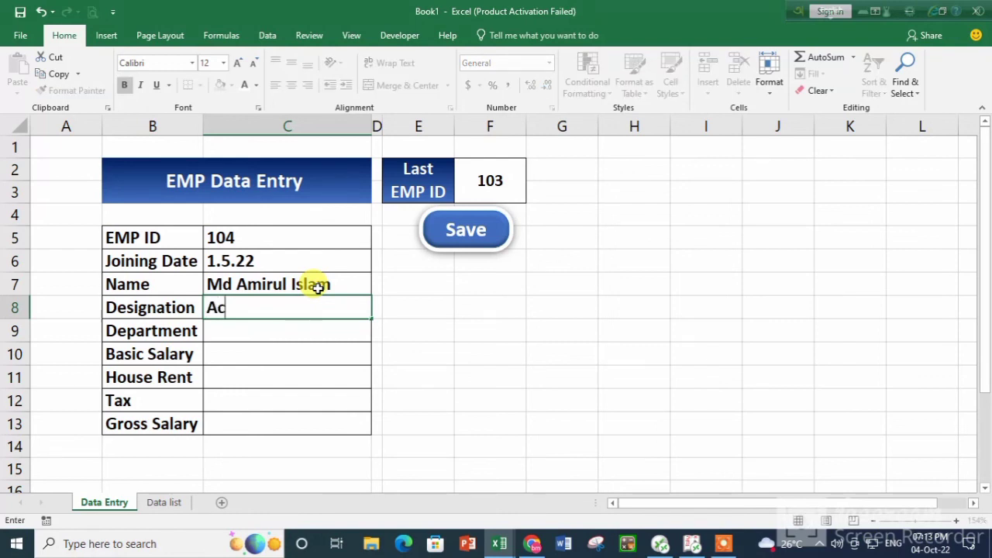
type("counts Off")
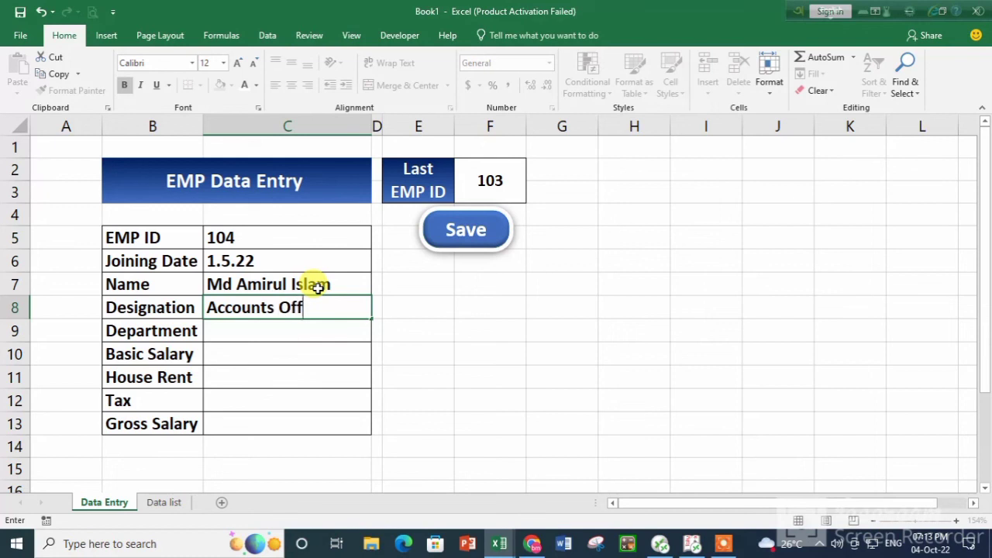
type("icer")
key("Return")
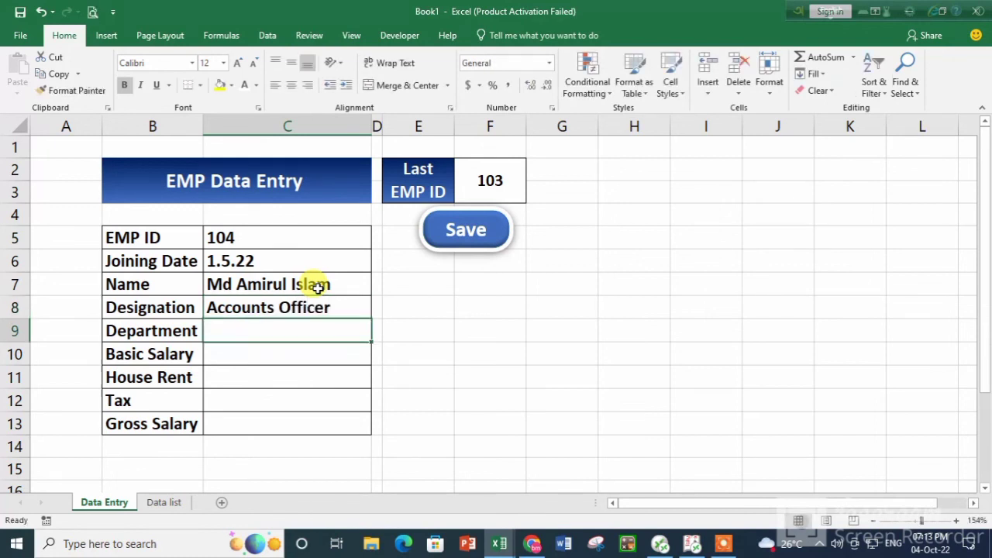
type("Accoun")
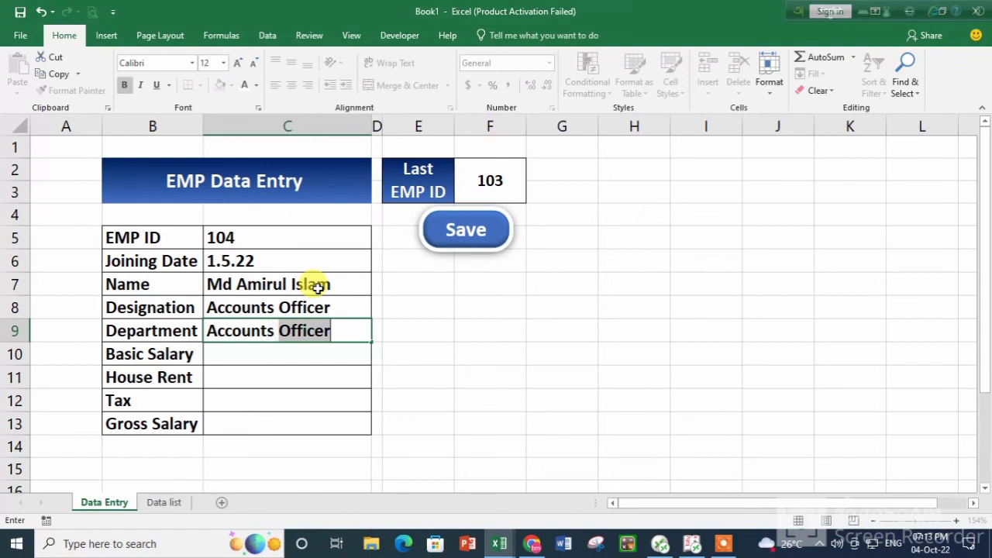
type("ts")
key("BackSpace")
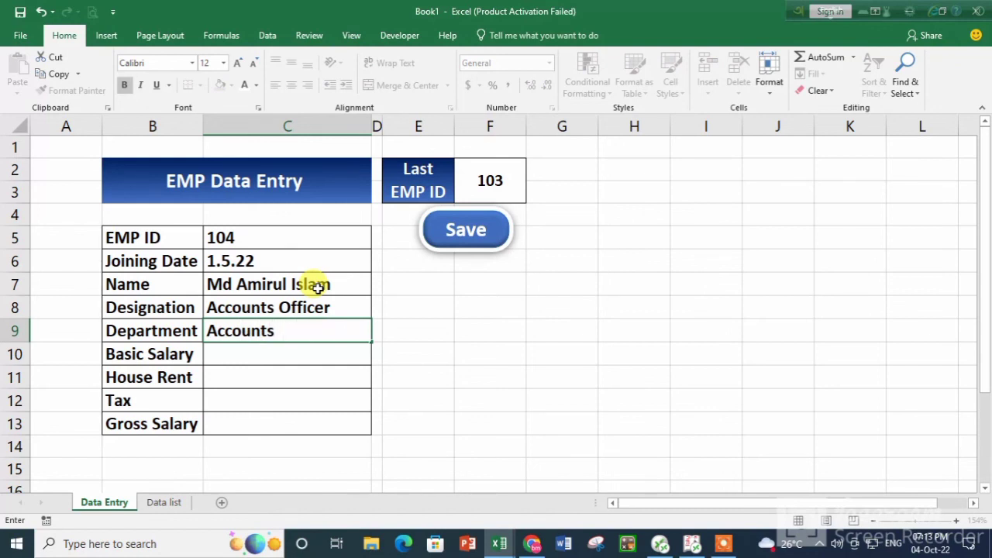
key("Return")
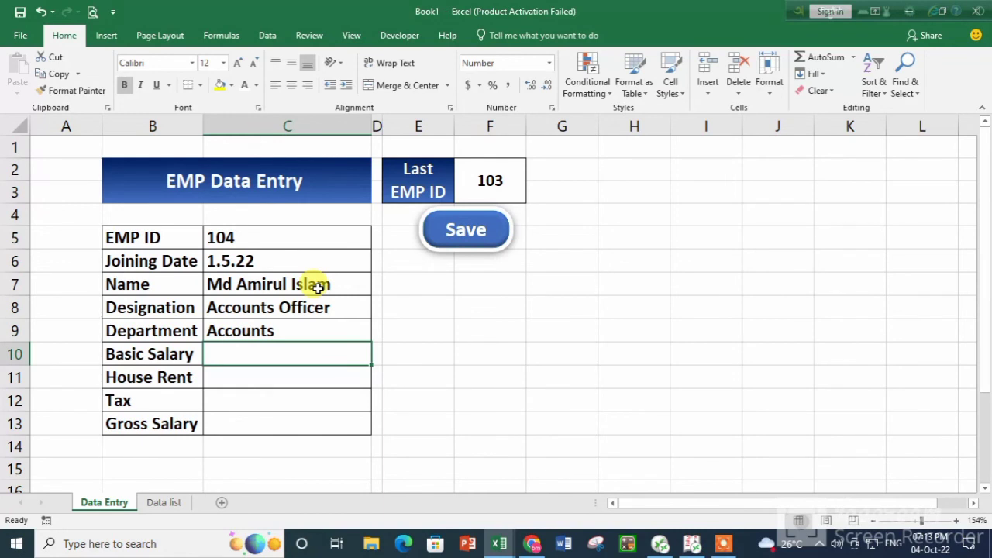
type("90000")
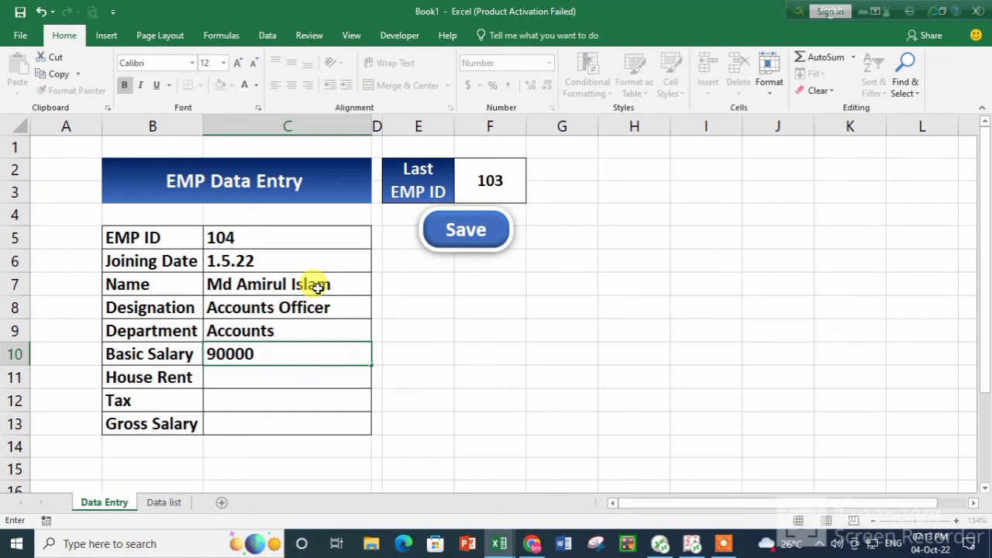
key("Return")
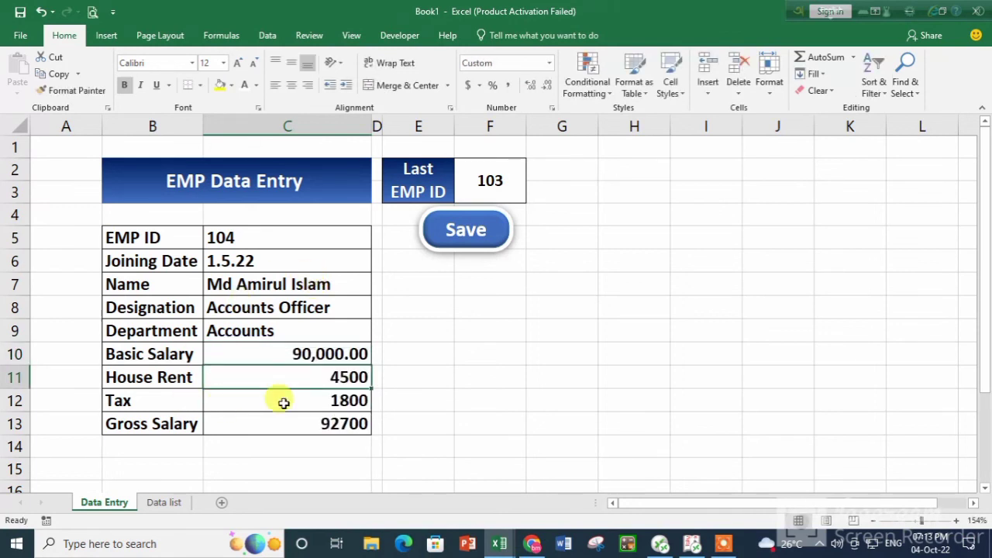
Save the Accounts Officer record with the form's Save macro and autofit the Designation column on the Data list sheet.
left_click(467, 236)
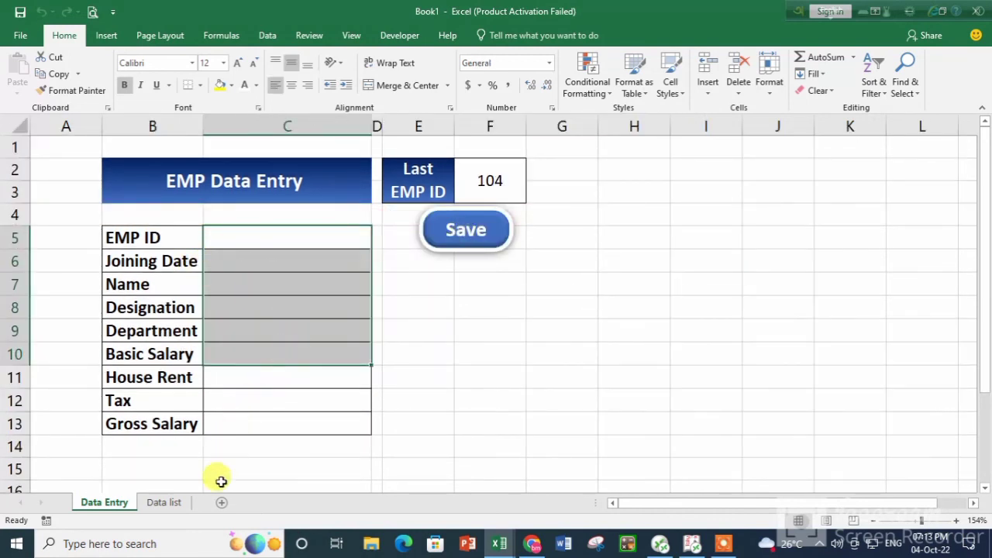
left_click(164, 502)
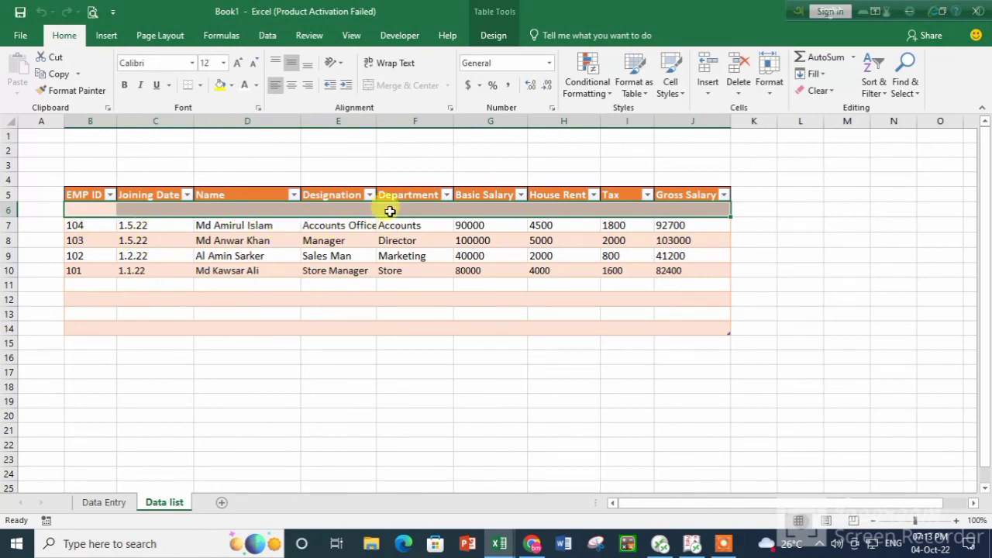
double_click(374, 121)
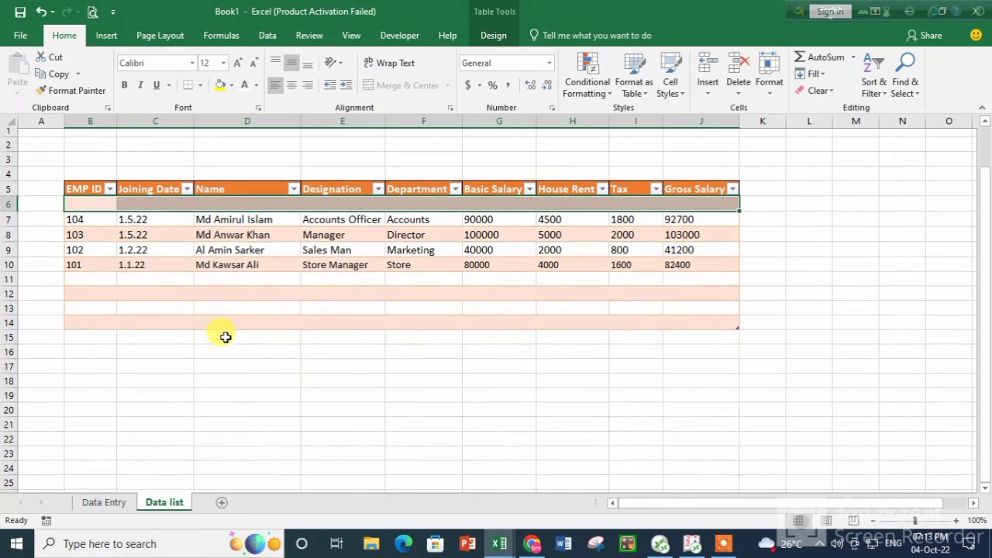
scroll(225, 335, "down", 1)
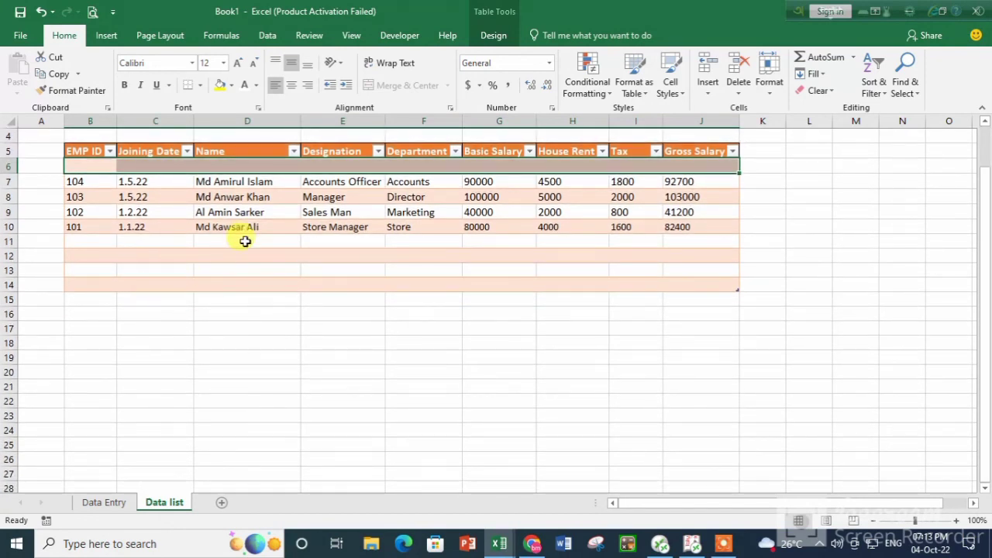
scroll(267, 265, "down", 1)
scroll(266, 262, "up", 2)
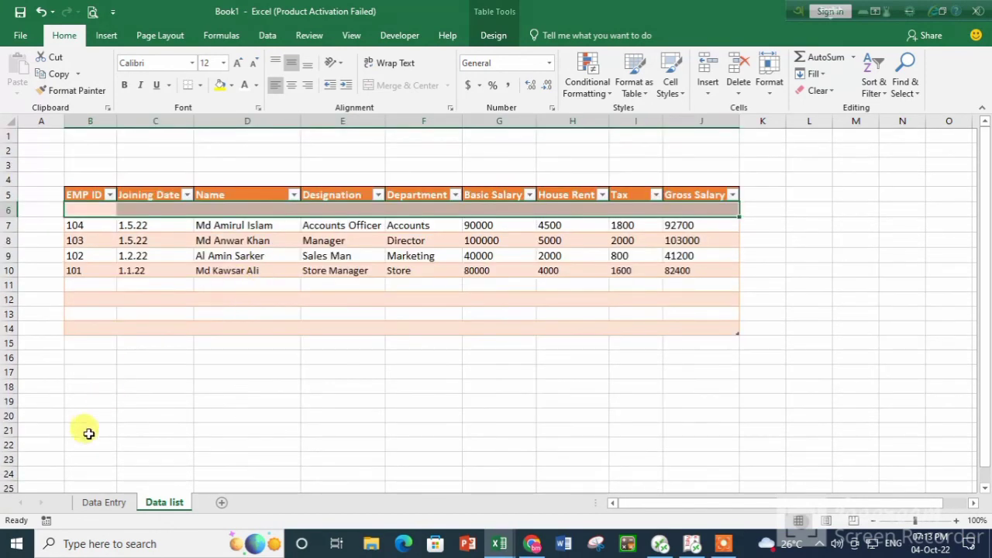
Fill the Last EMP ID value cell on the Data Entry sheet with yellow.
left_click(101, 504)
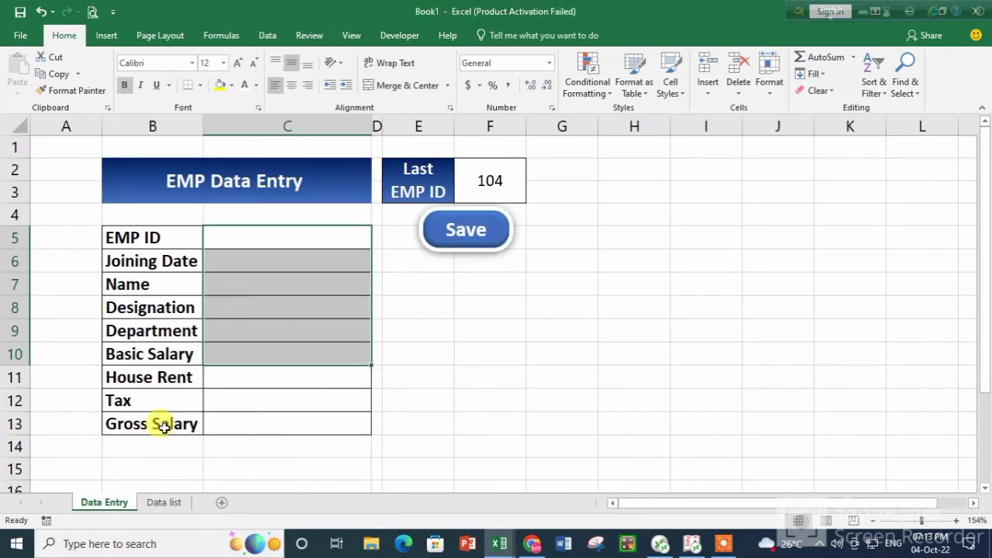
left_click_drag(334, 356, 371, 387)
left_click(369, 385)
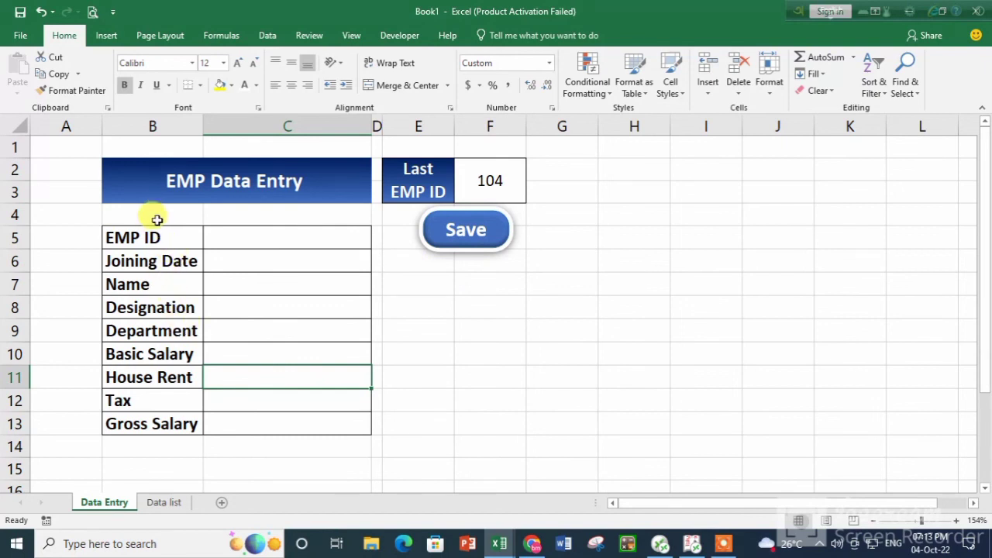
left_click(460, 173)
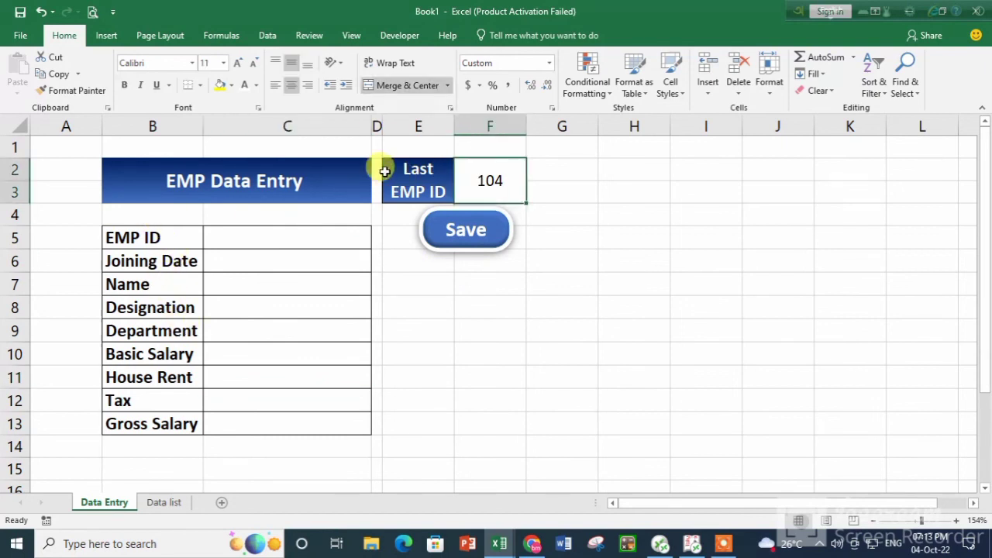
left_click(222, 87)
left_click(331, 352)
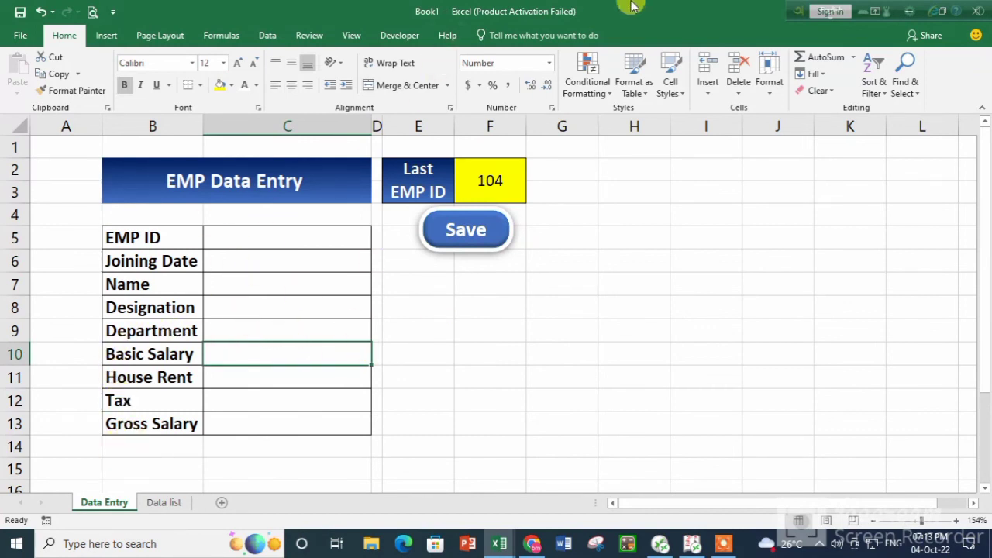
left_click(723, 543)
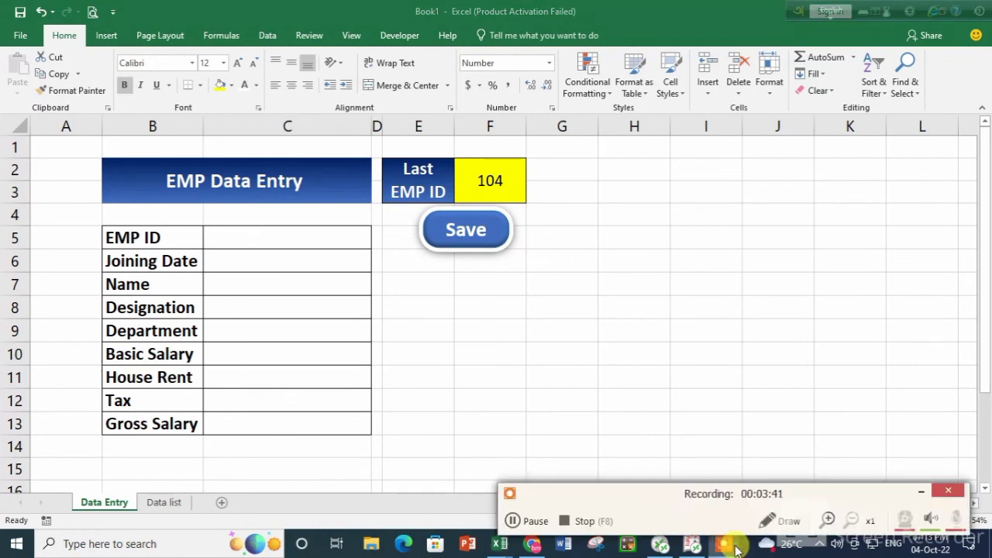